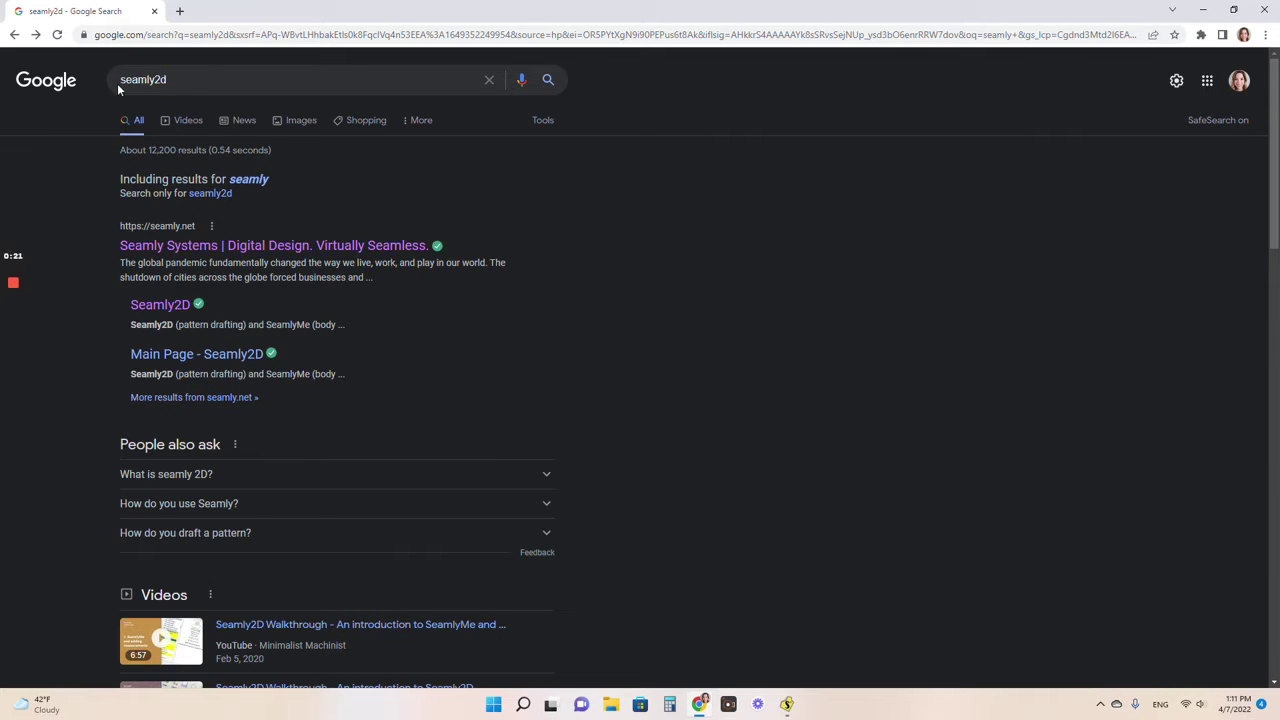
Step: Open the 'Seamly Systems | Digital Design. Virtually Seamless.' search result to reach seamly.net
click(185, 247)
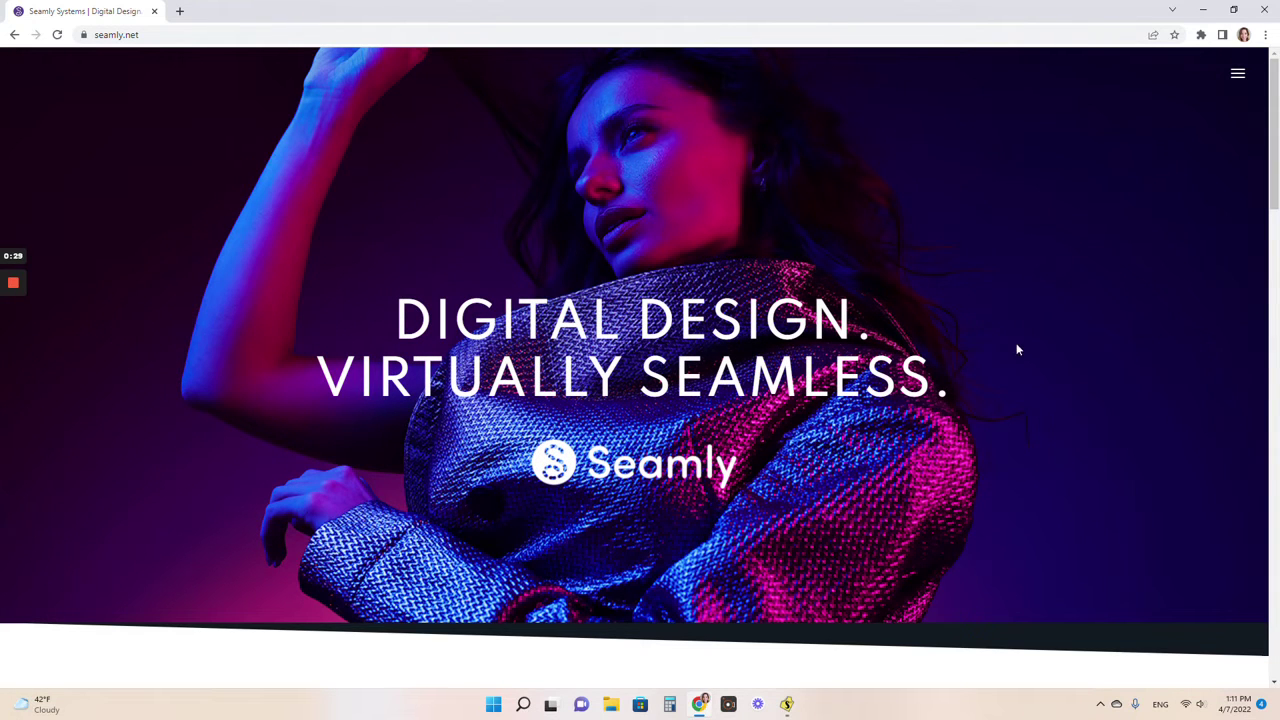
Step: Start the Seamly2D for Windows download from the site's menu, then cancel it
click(1237, 77)
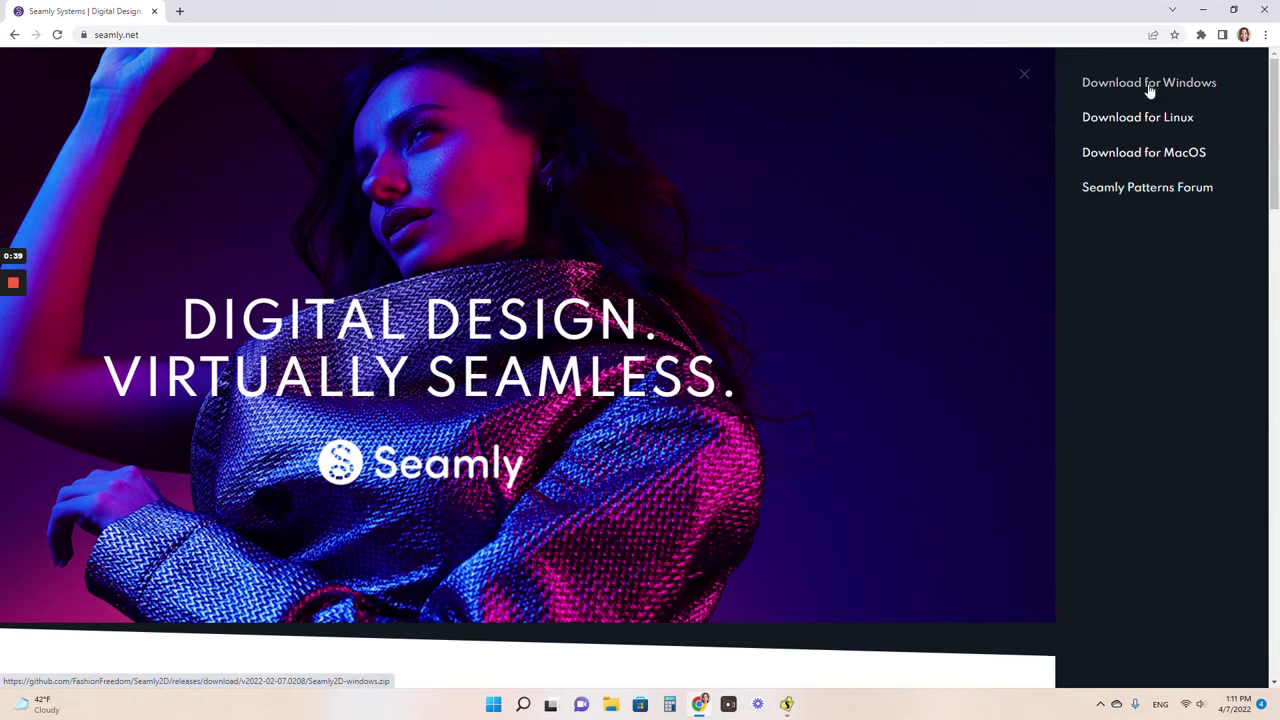
click(1150, 90)
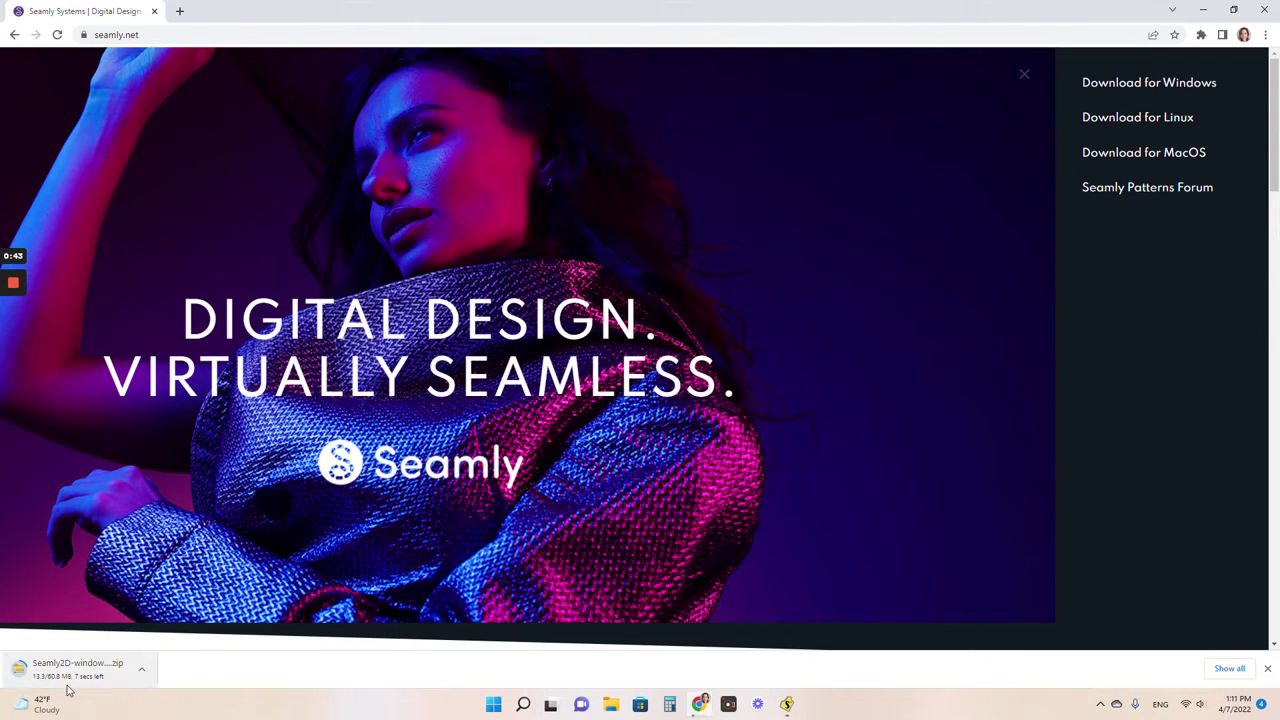
click(141, 672)
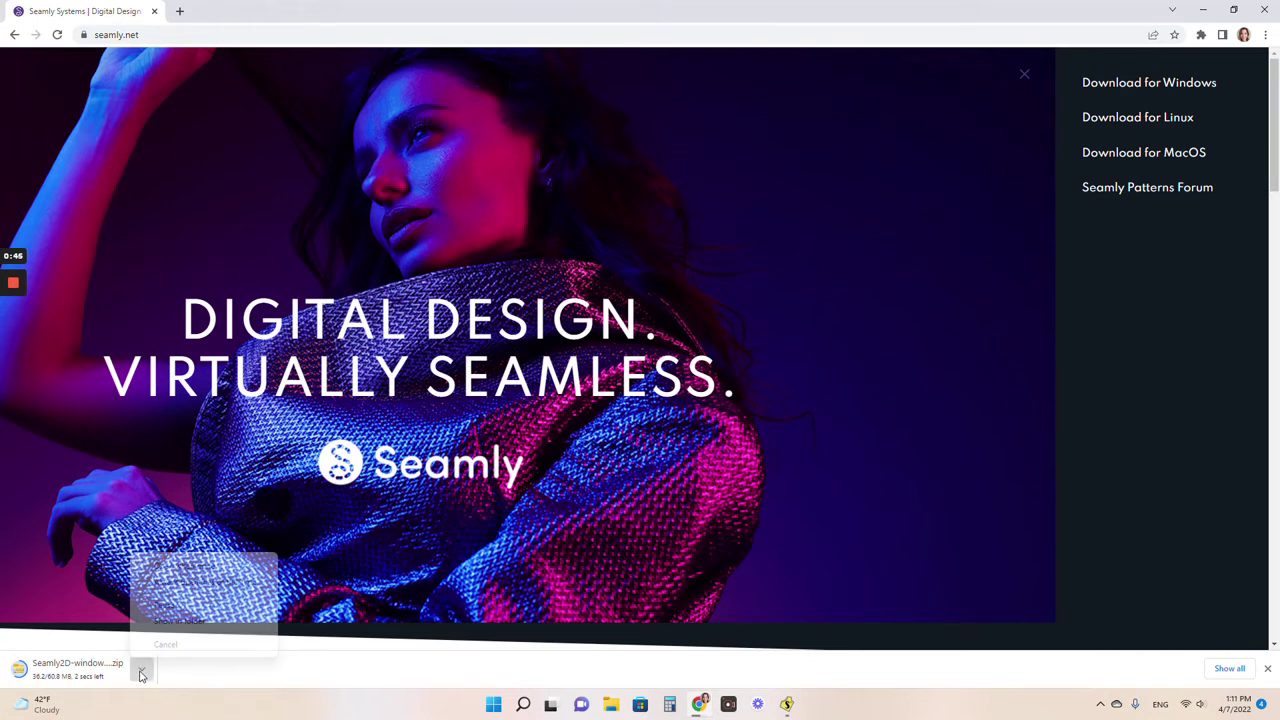
click(160, 644)
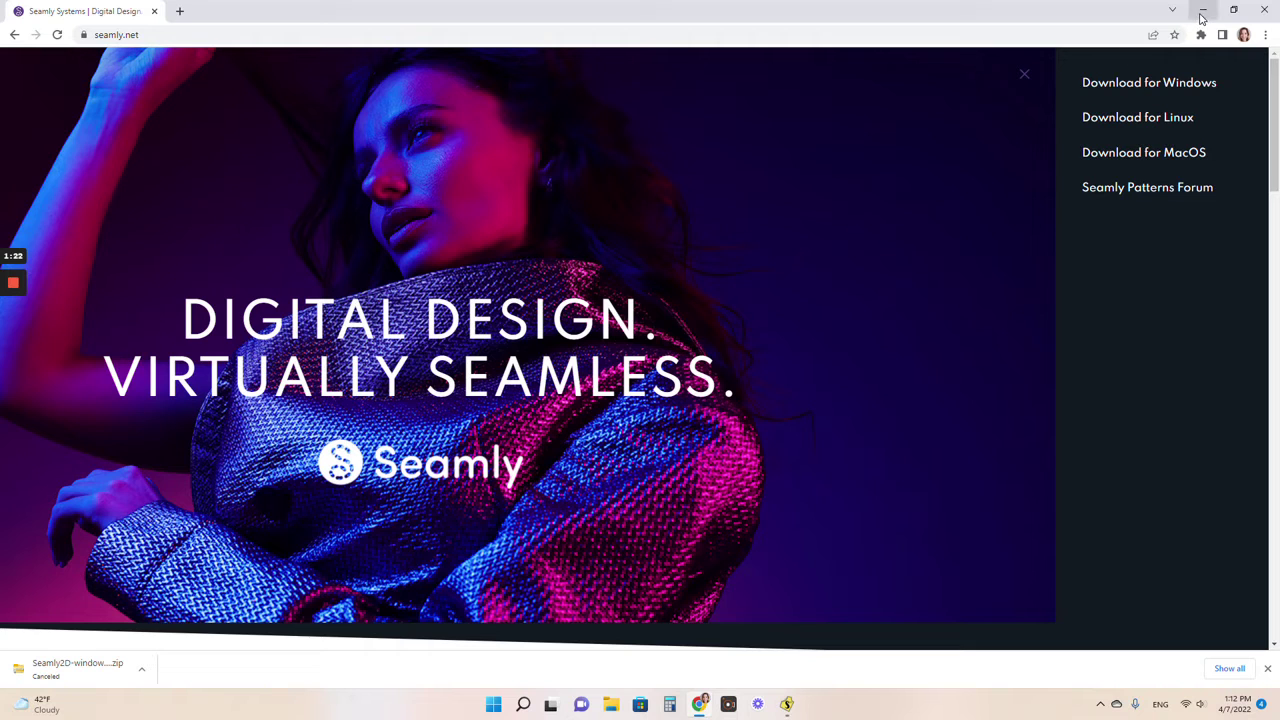
click(789, 708)
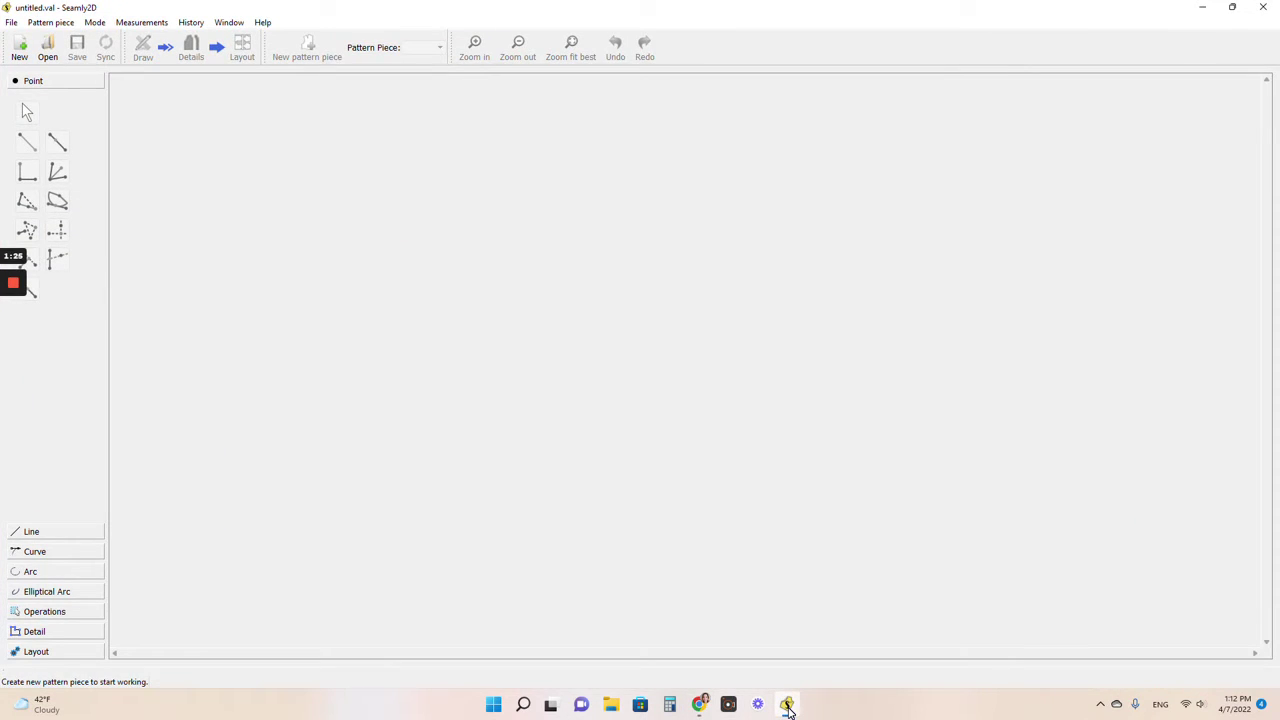
Step: Launch SeamlyMe from Seamly2D's Measurements menu
mouse_move(789, 703)
click(142, 26)
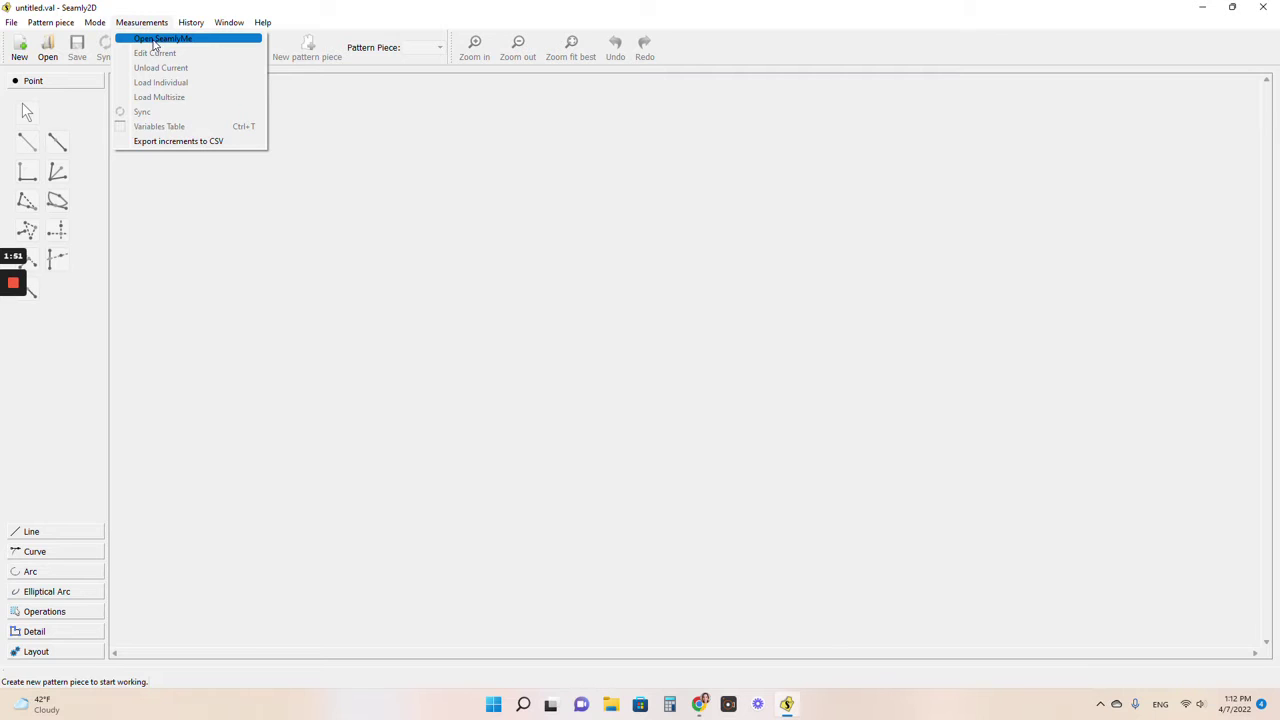
click(156, 41)
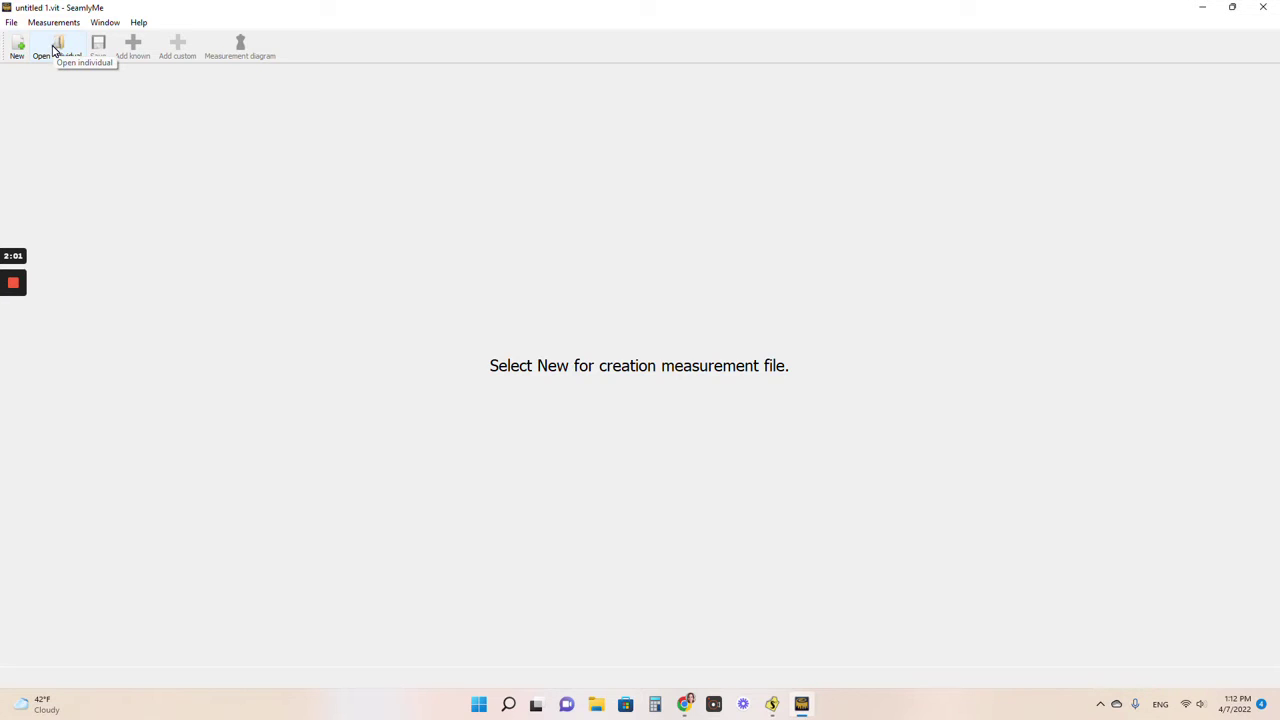
Step: Create a new Individual-type measurement file with Inches as the unit
click(19, 50)
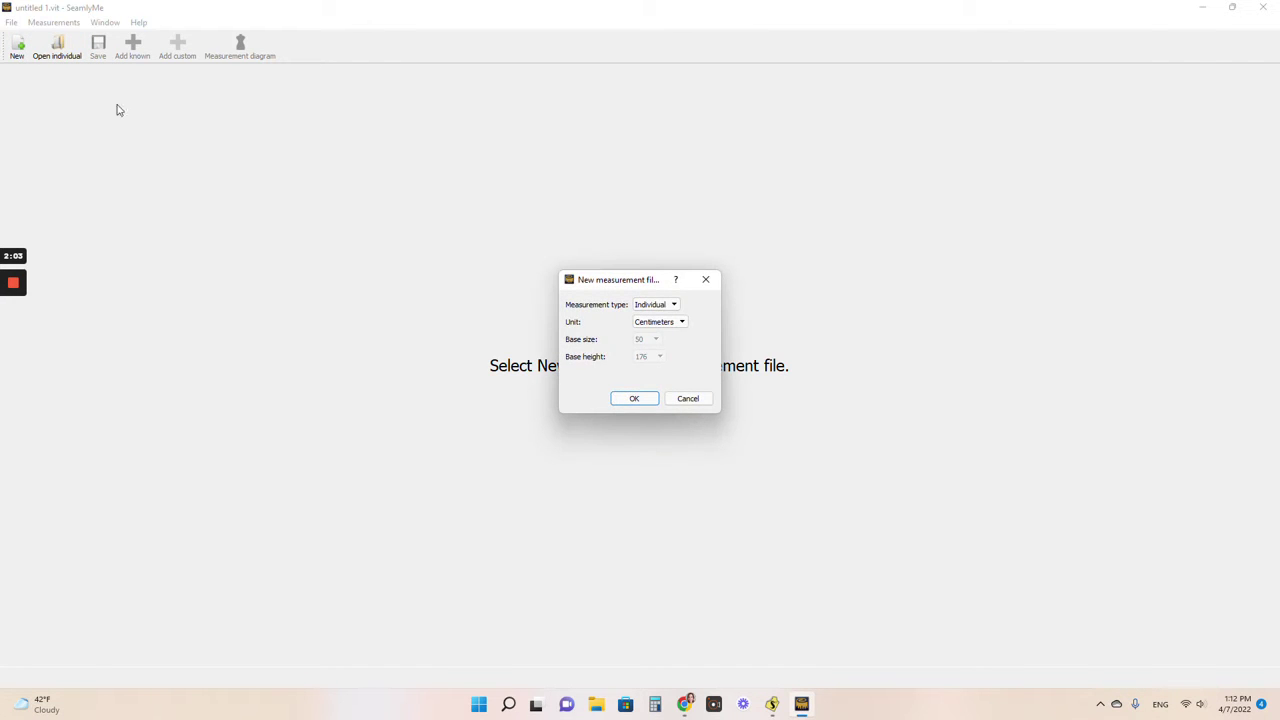
click(671, 307)
click(669, 316)
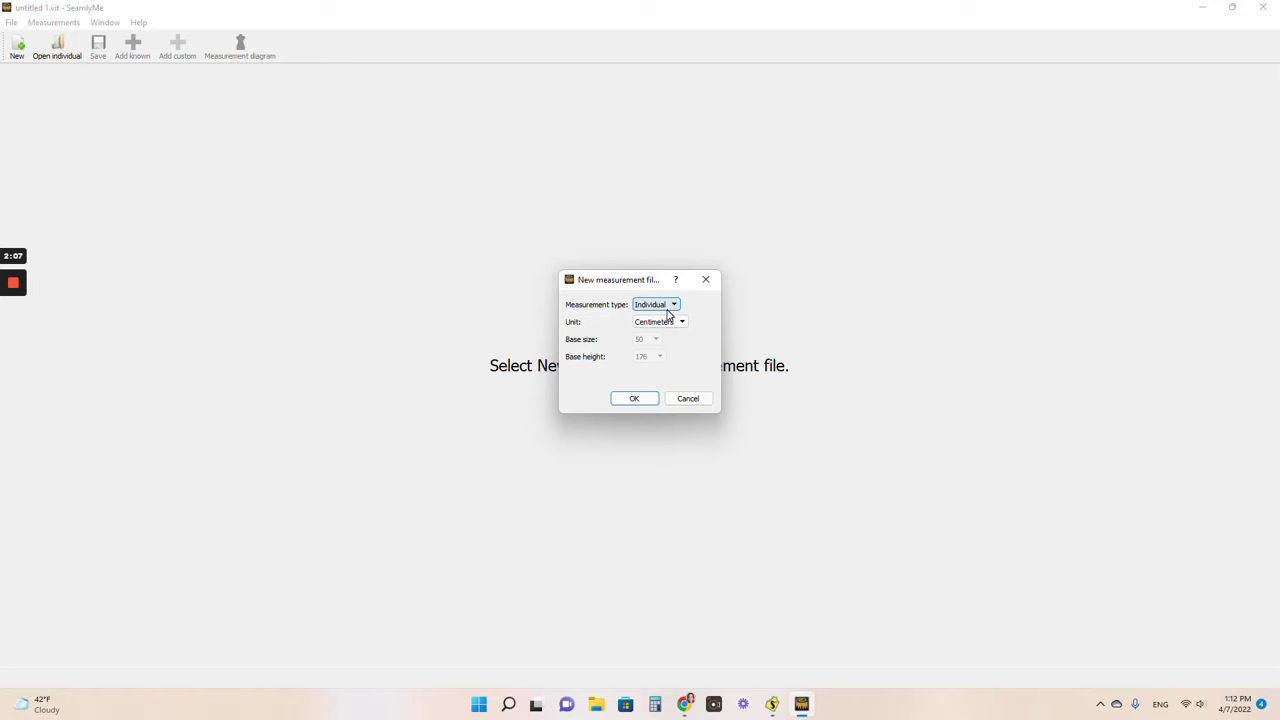
click(681, 324)
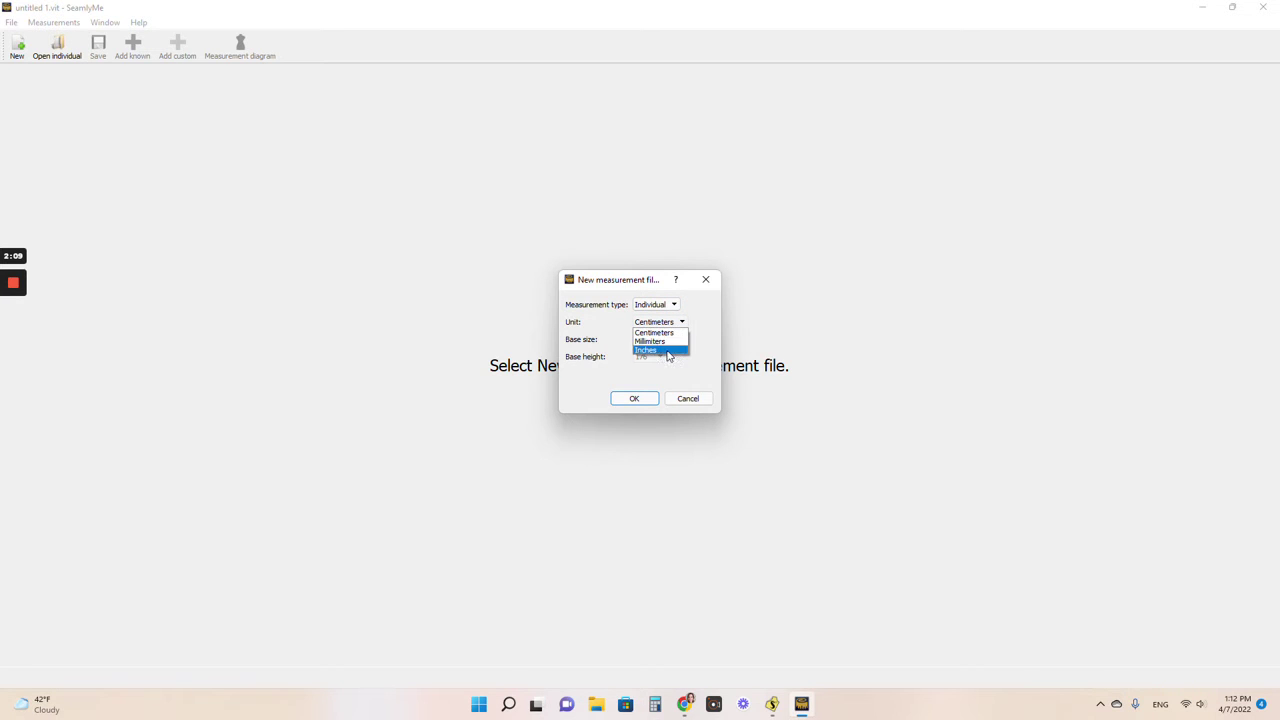
click(670, 350)
click(633, 400)
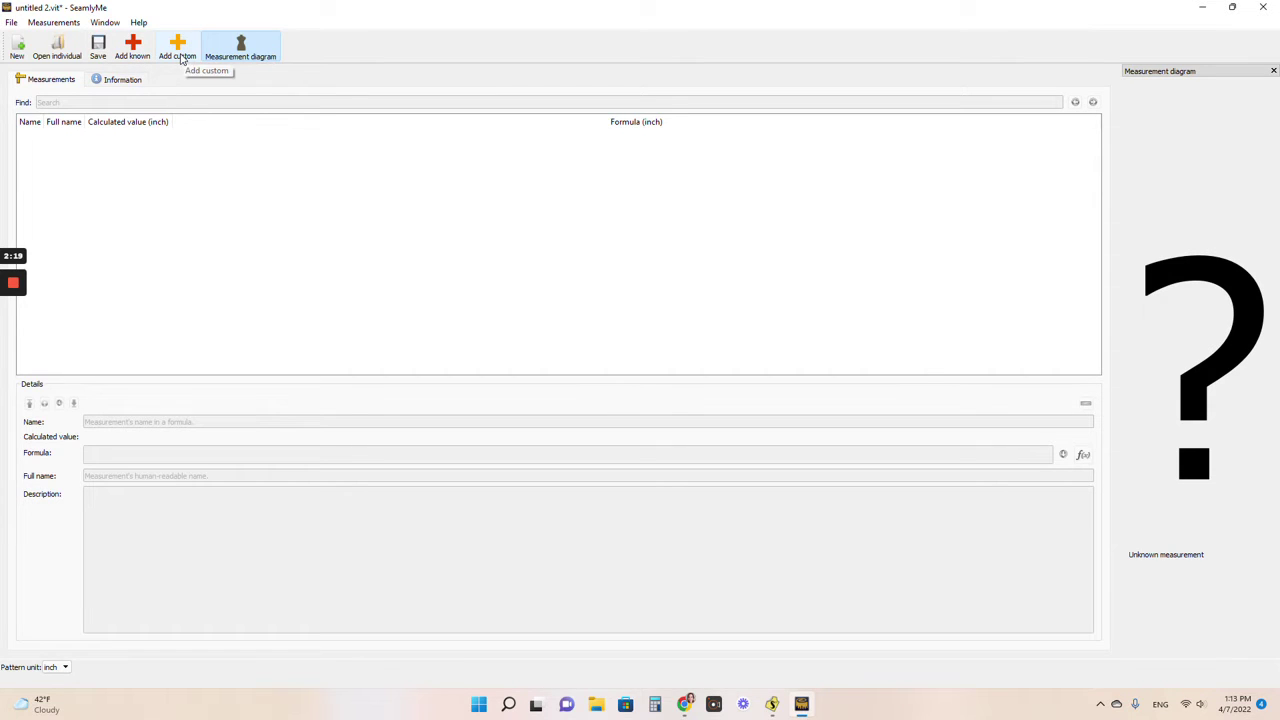
Step: Add a custom measurement renamed from M_1 to neck_width with formula 4
click(182, 58)
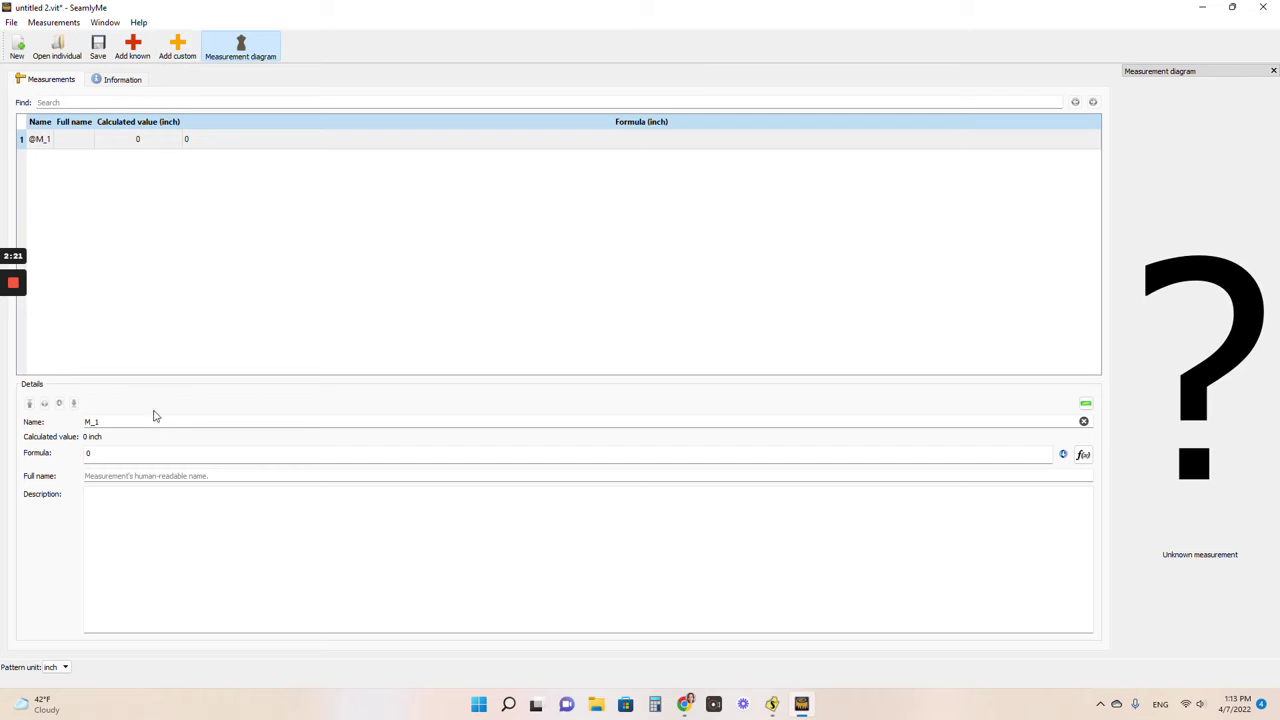
click(1083, 421)
text(neck_width)
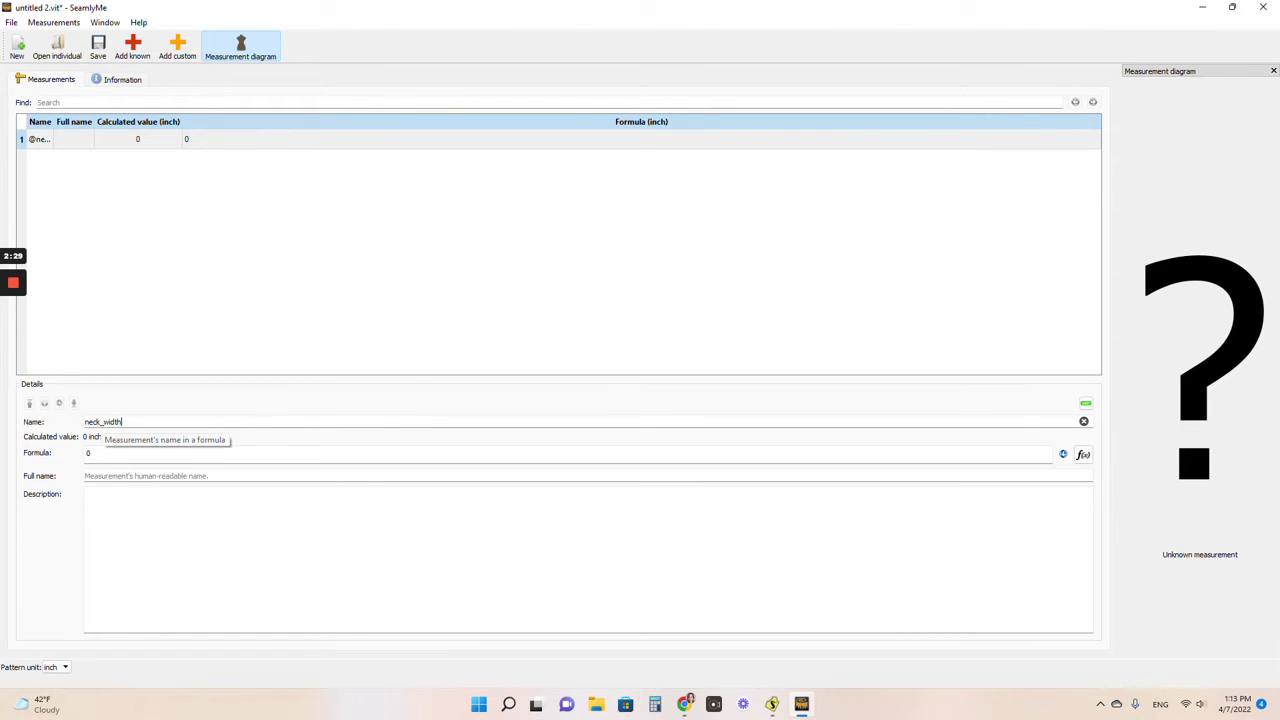
click(125, 455)
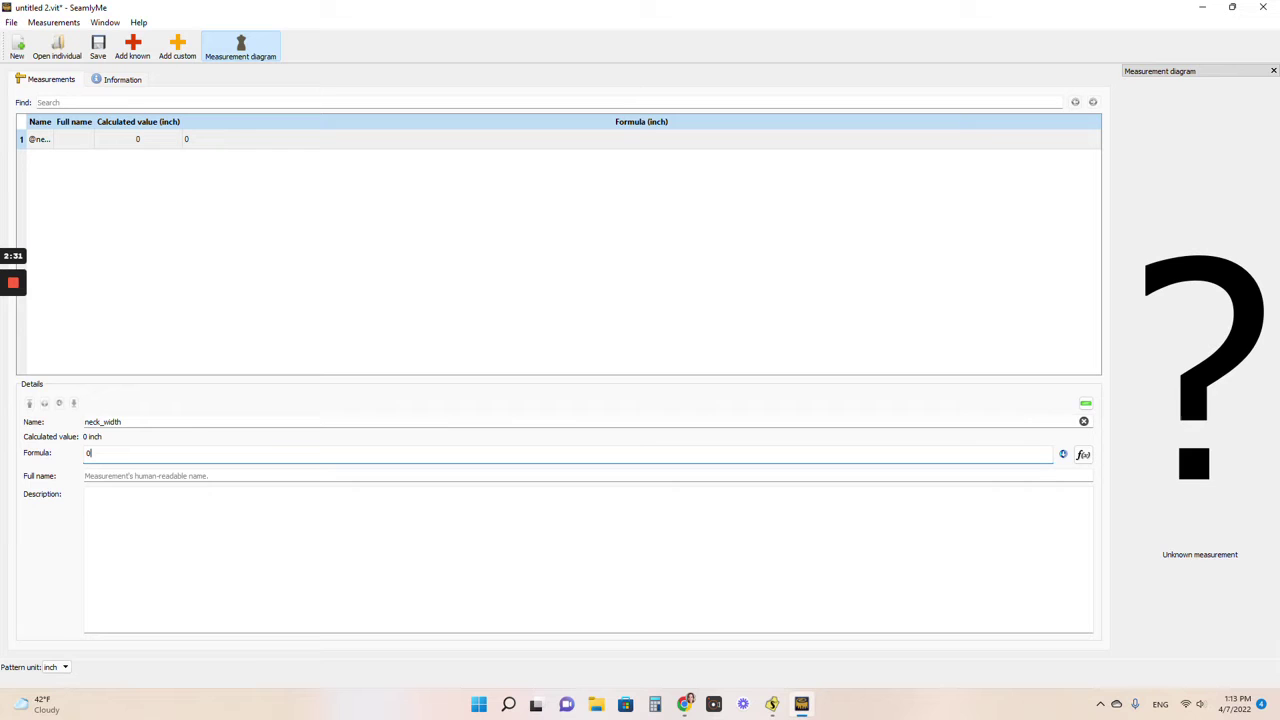
drag(125, 455, 61, 451)
text(4)
Step: Enter, then clear, a full name for neck_width, and open the known-measurements database
click(86, 476)
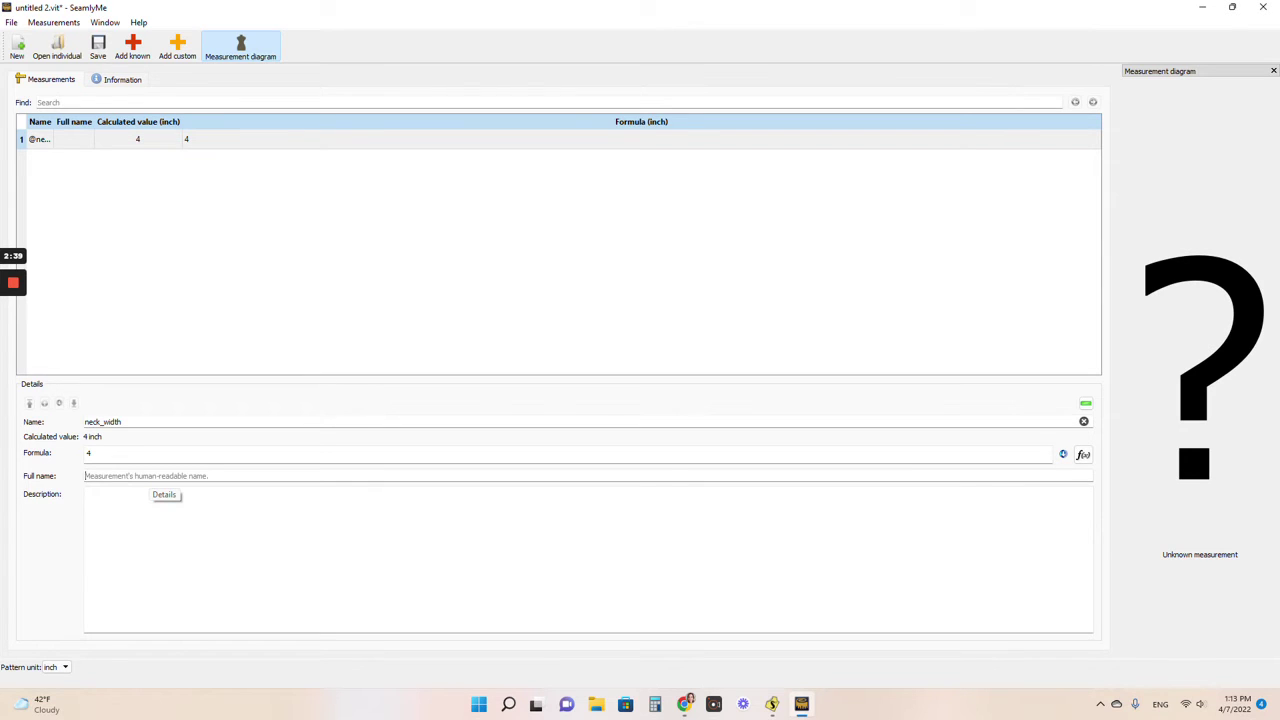
text(This is Emily')
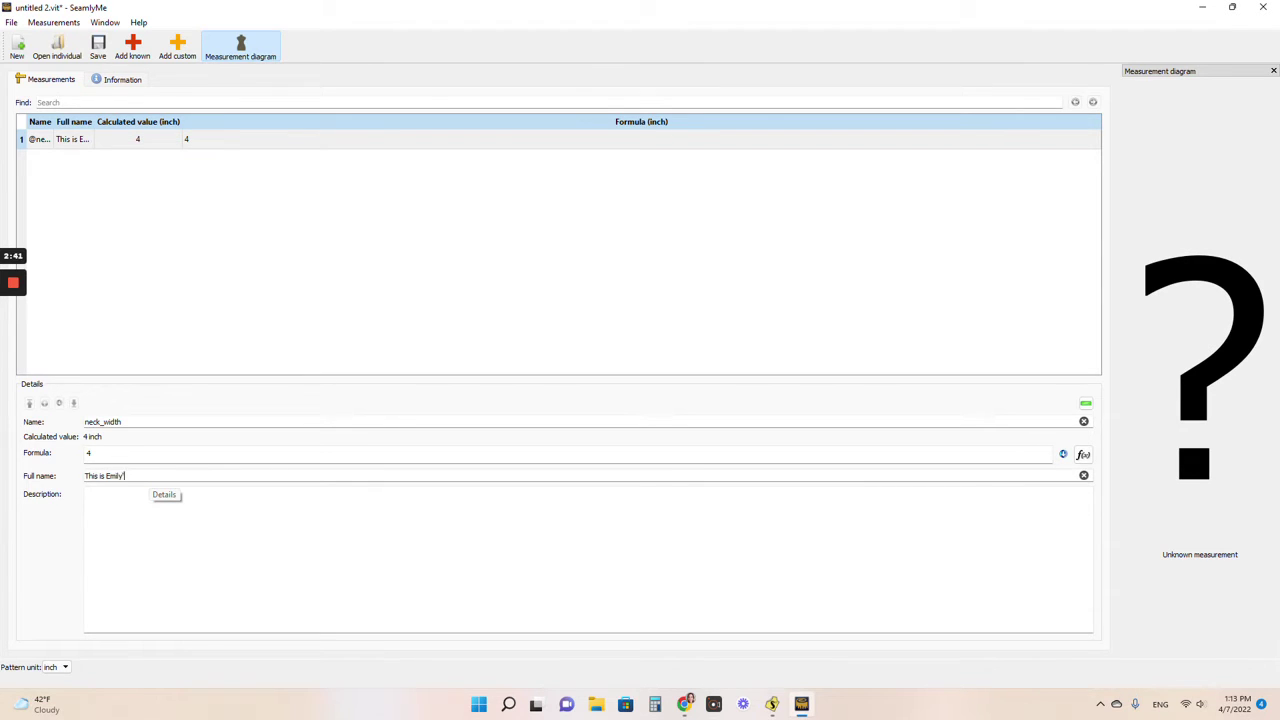
text(s neck width right up to where a collar would land.)
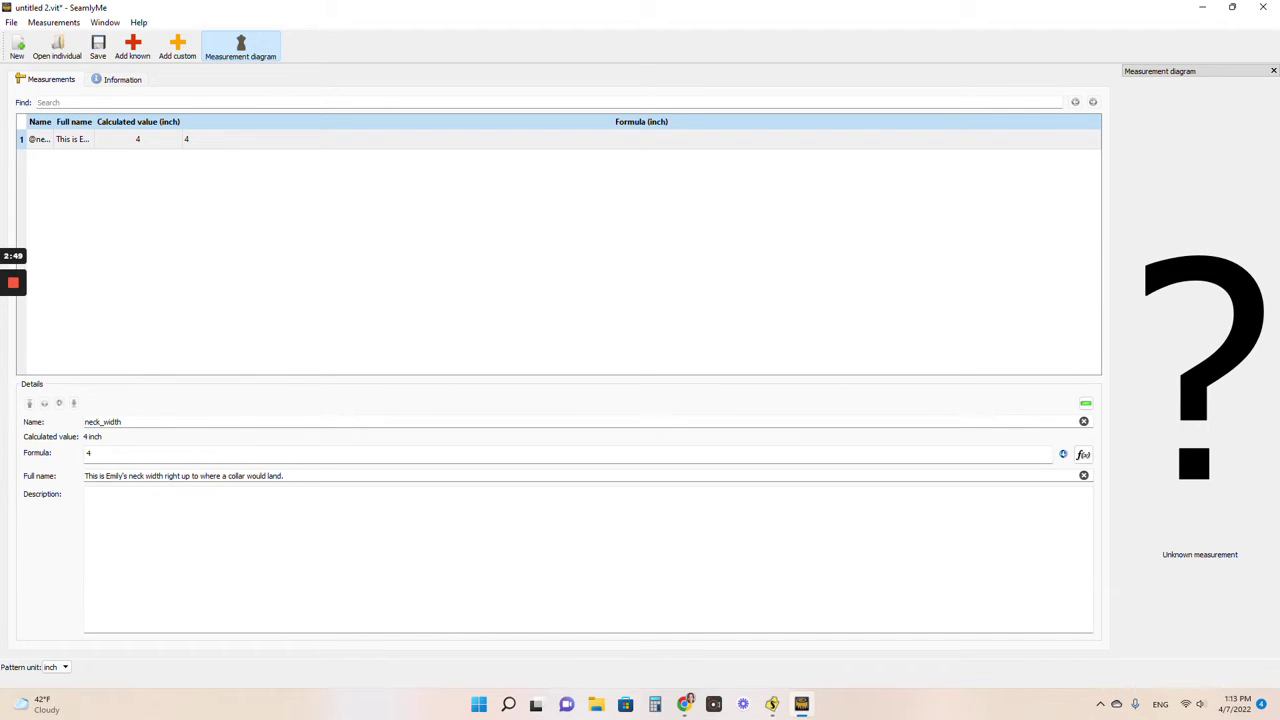
click(87, 494)
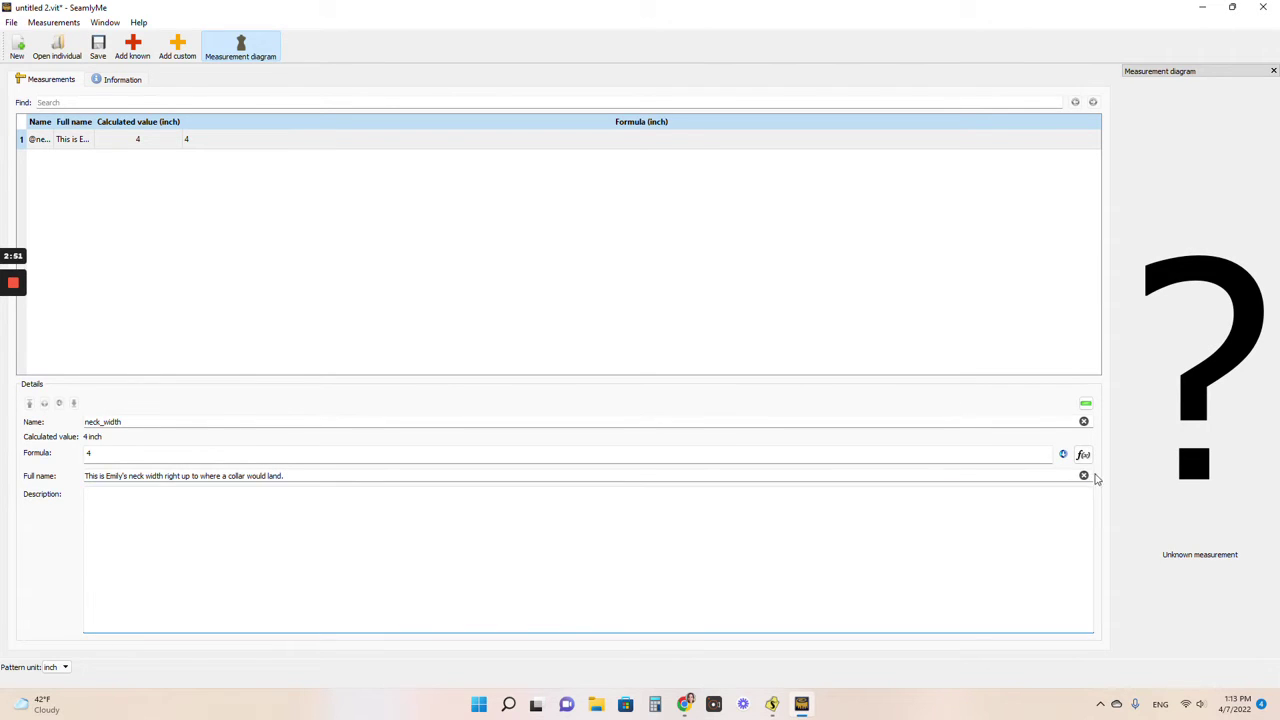
click(1083, 475)
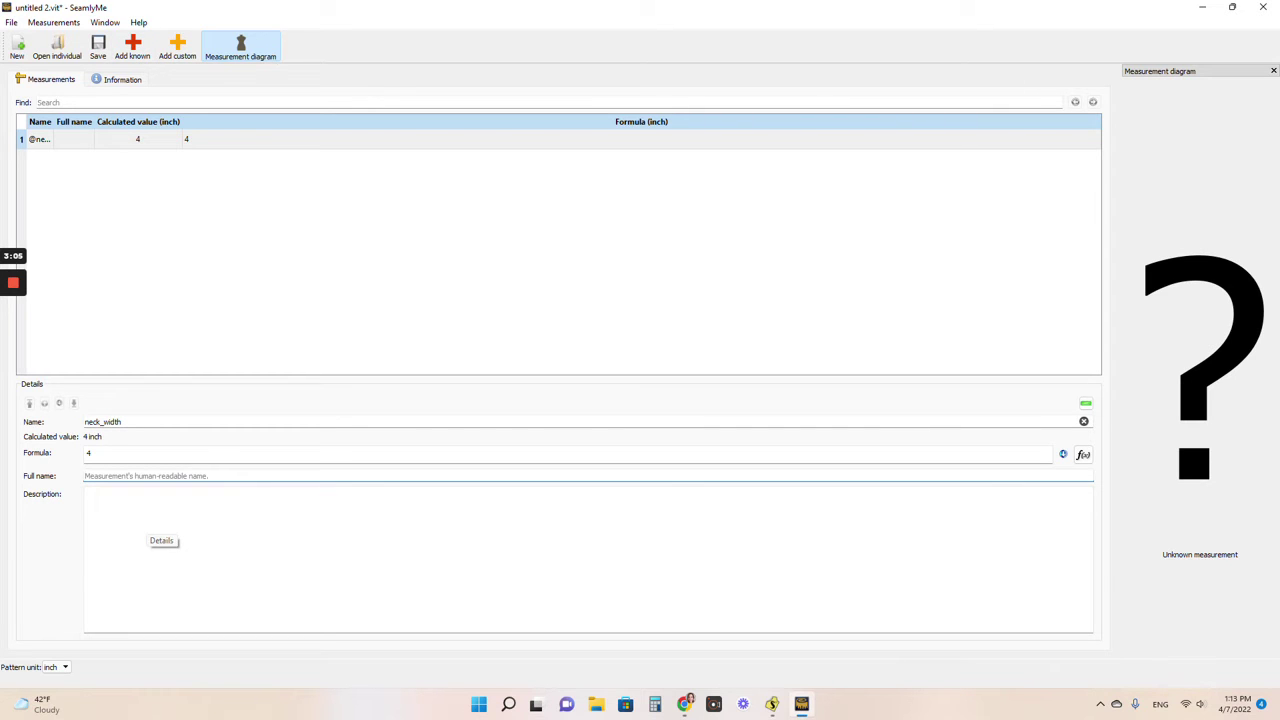
click(133, 45)
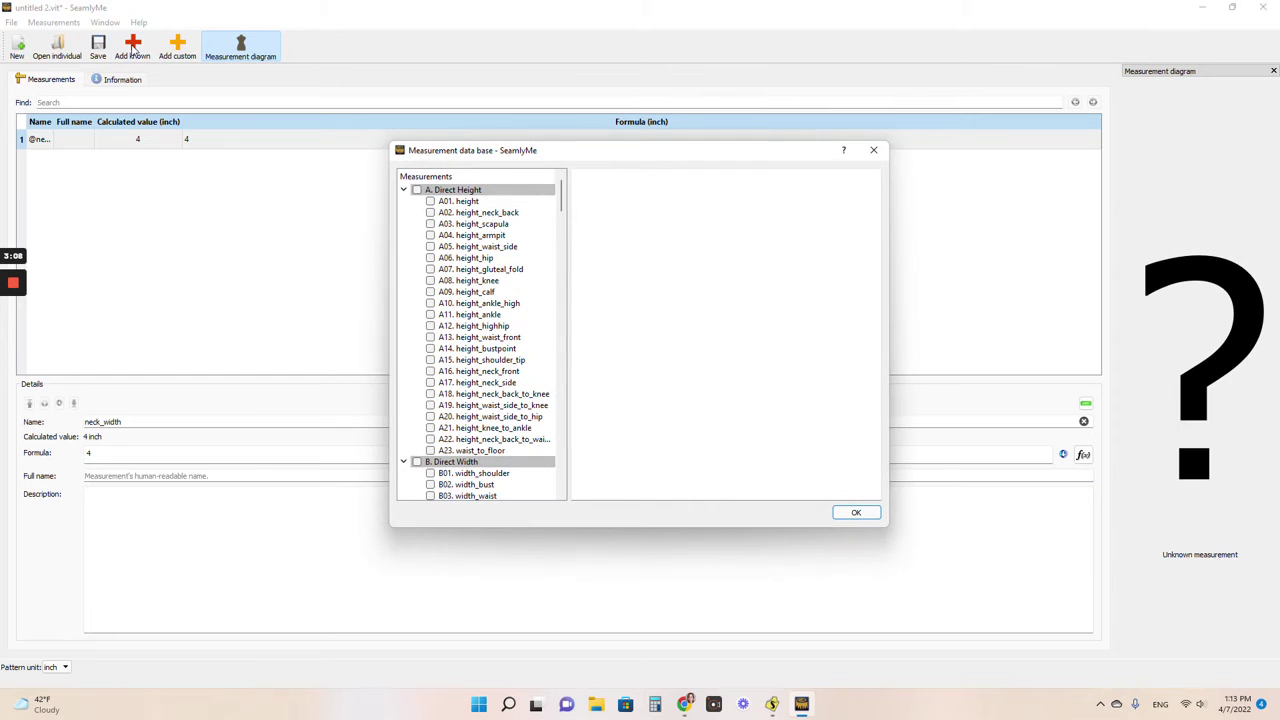
Step: Collapse every group from A. Direct Height to P. Historical & Specialty, then expand G. Circumference and Arc
click(403, 190)
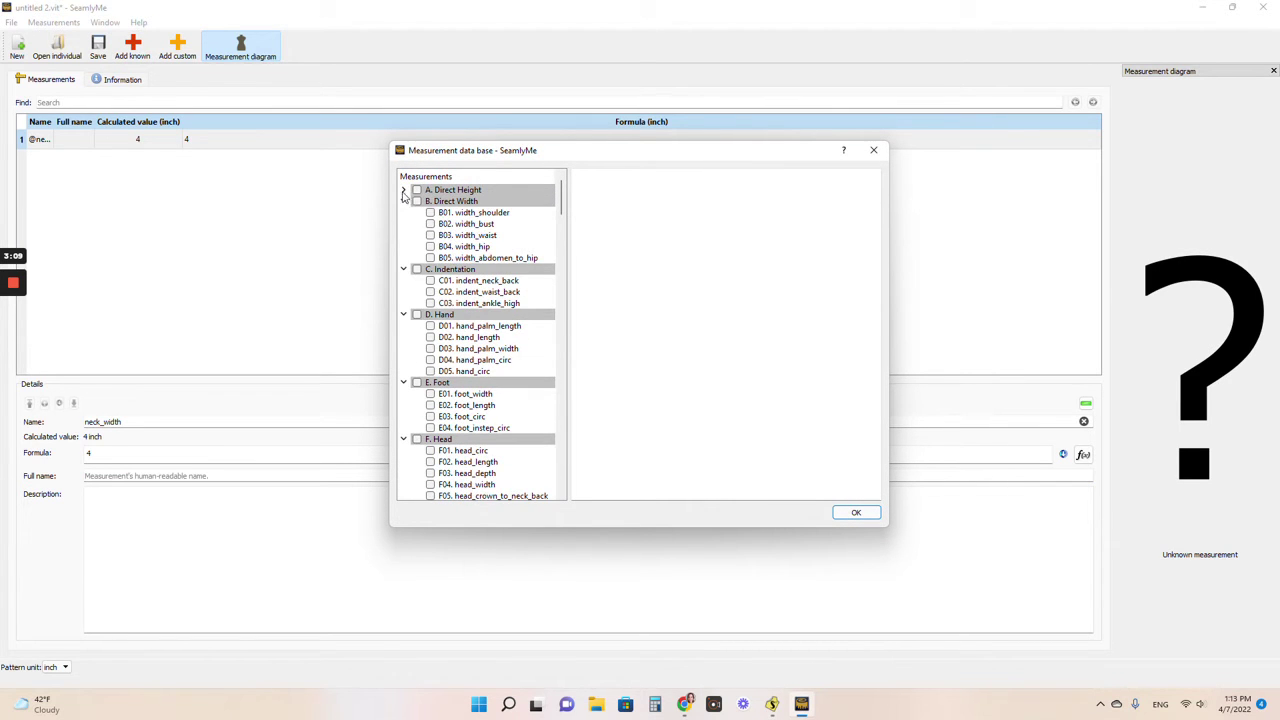
click(403, 201)
click(403, 212)
click(403, 224)
click(403, 235)
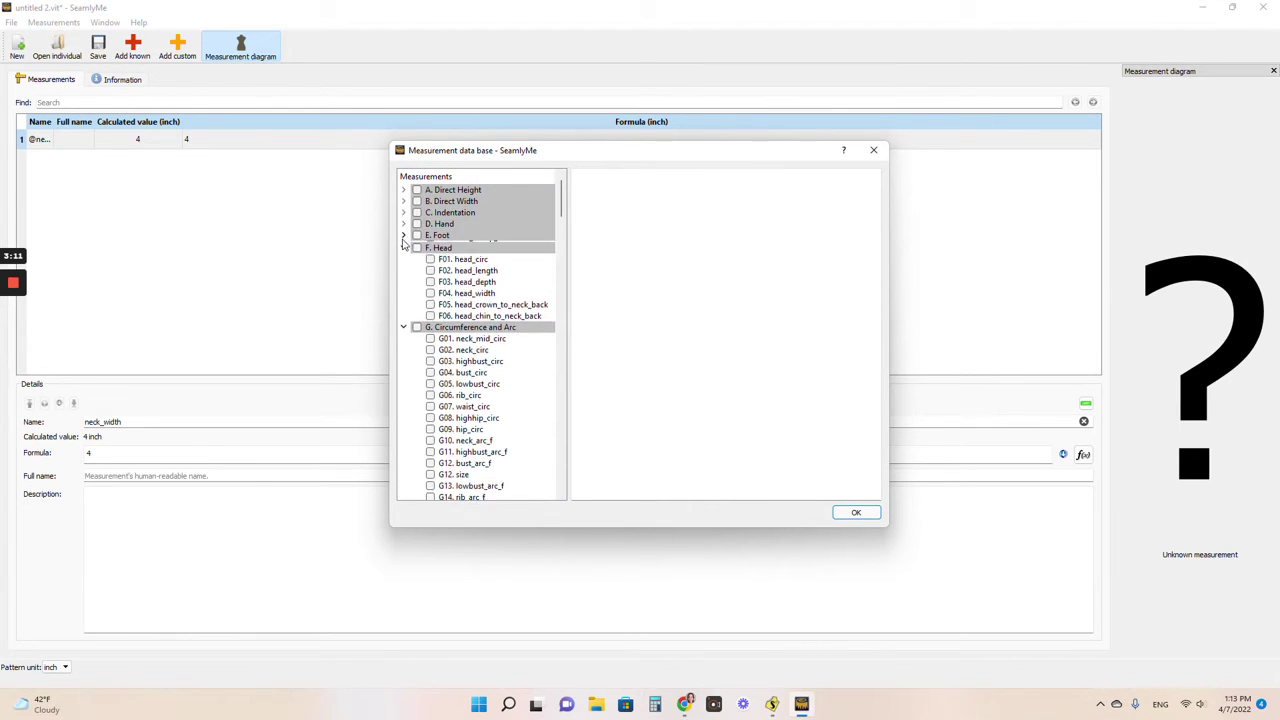
click(403, 247)
click(404, 262)
click(403, 258)
click(404, 269)
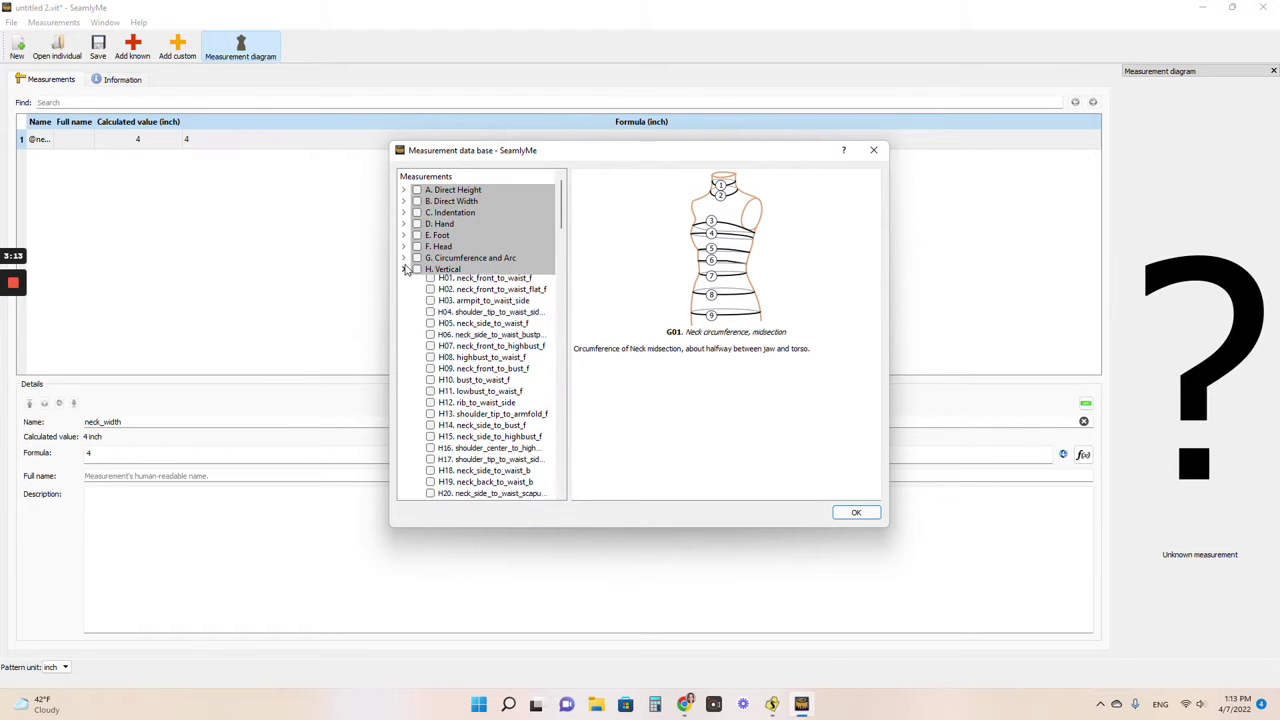
click(404, 280)
click(404, 291)
click(404, 303)
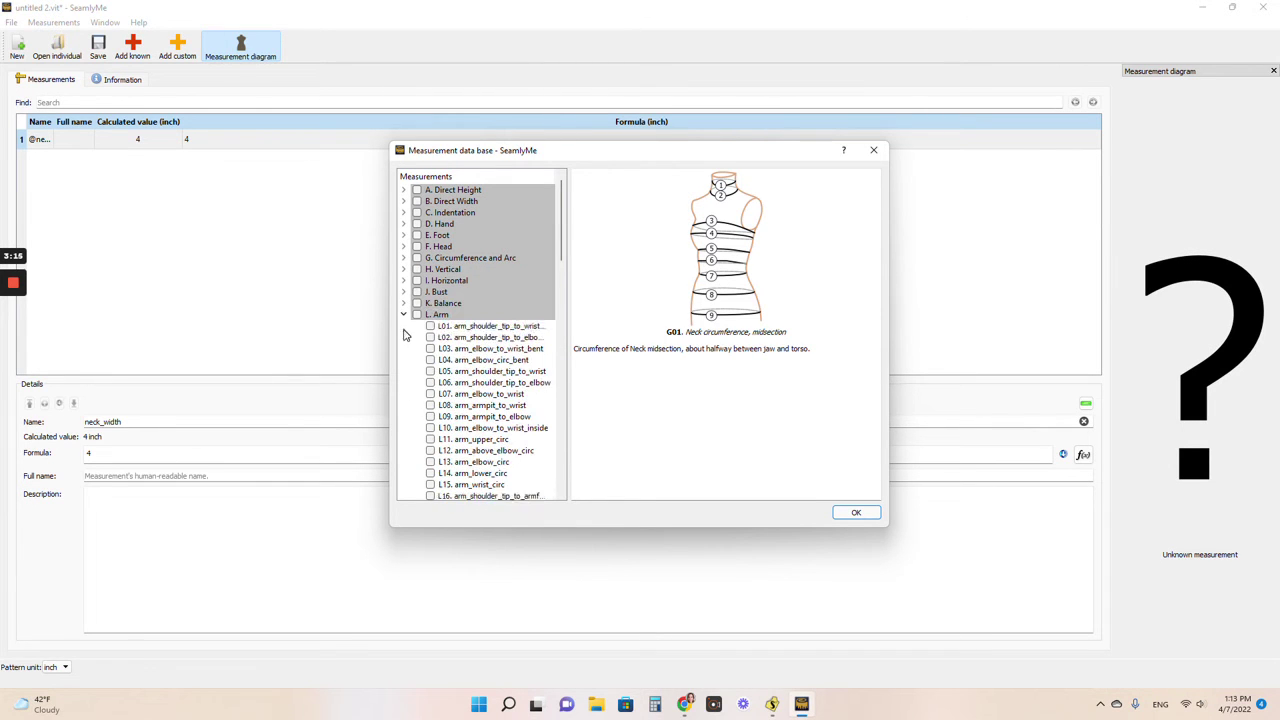
click(403, 314)
click(403, 326)
click(404, 337)
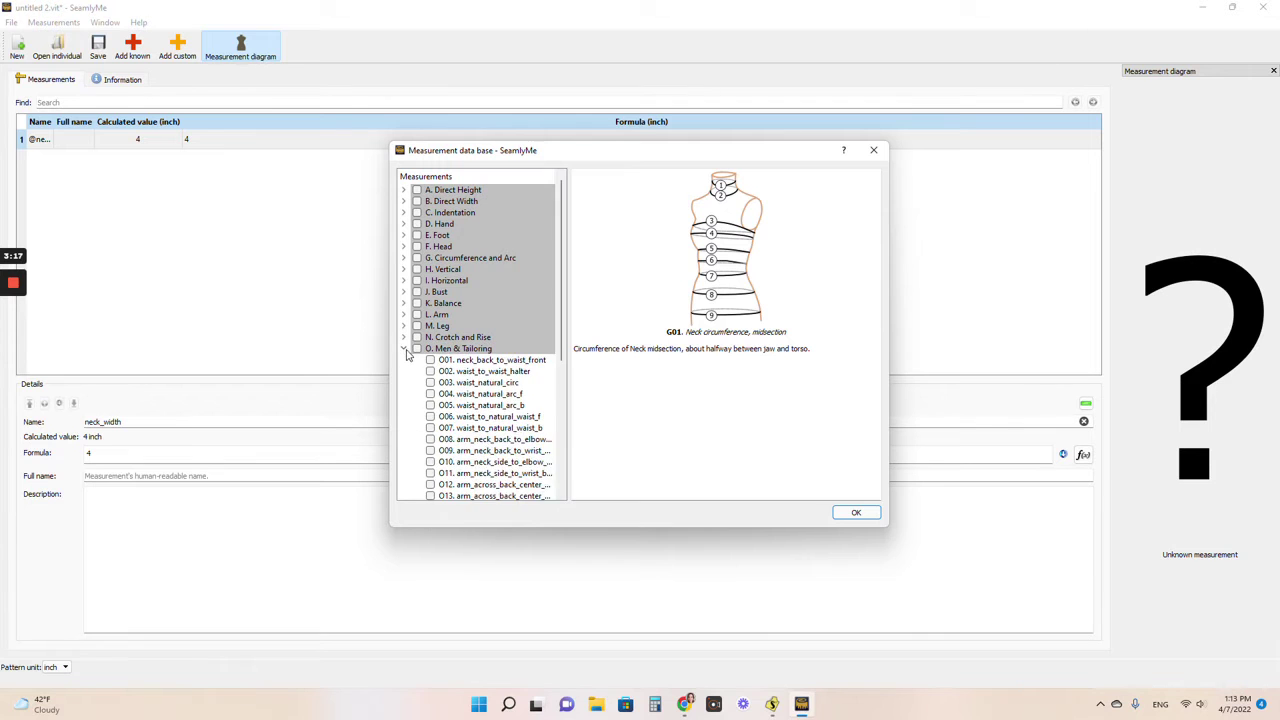
click(404, 348)
click(404, 360)
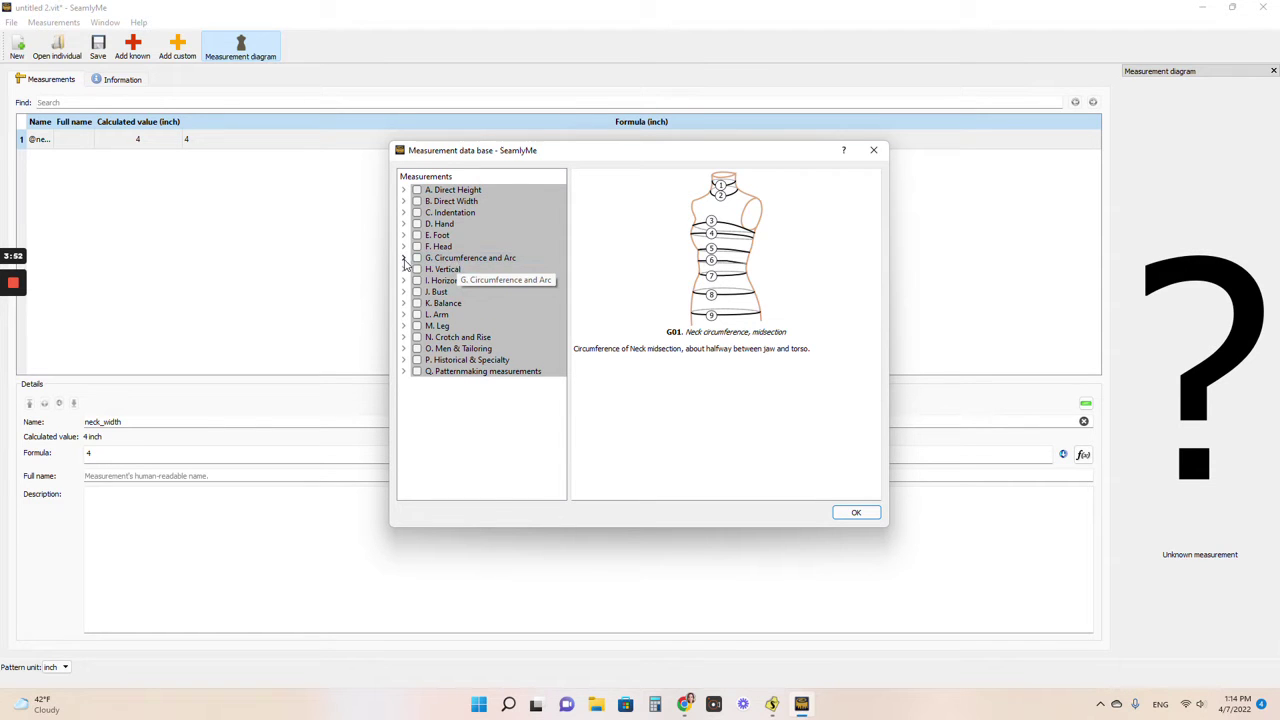
click(404, 259)
scroll(480, 290, down, 2)
click(478, 281)
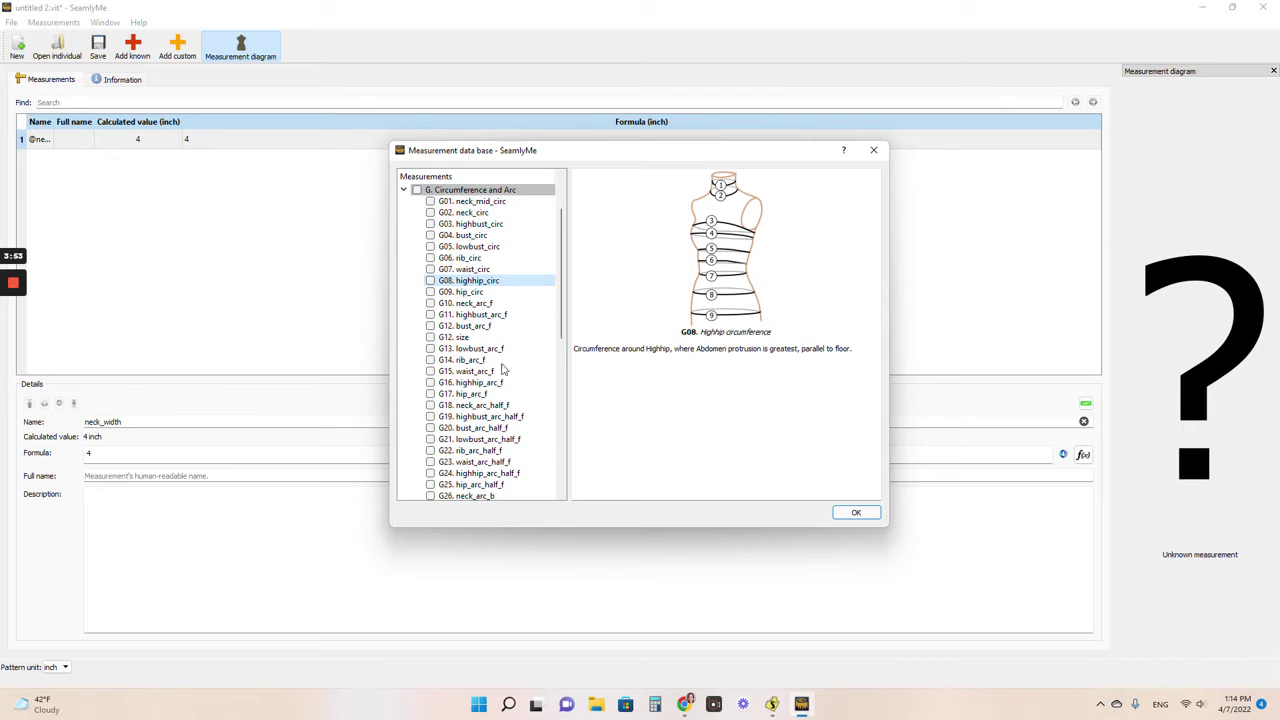
click(490, 405)
click(505, 258)
click(505, 359)
click(505, 461)
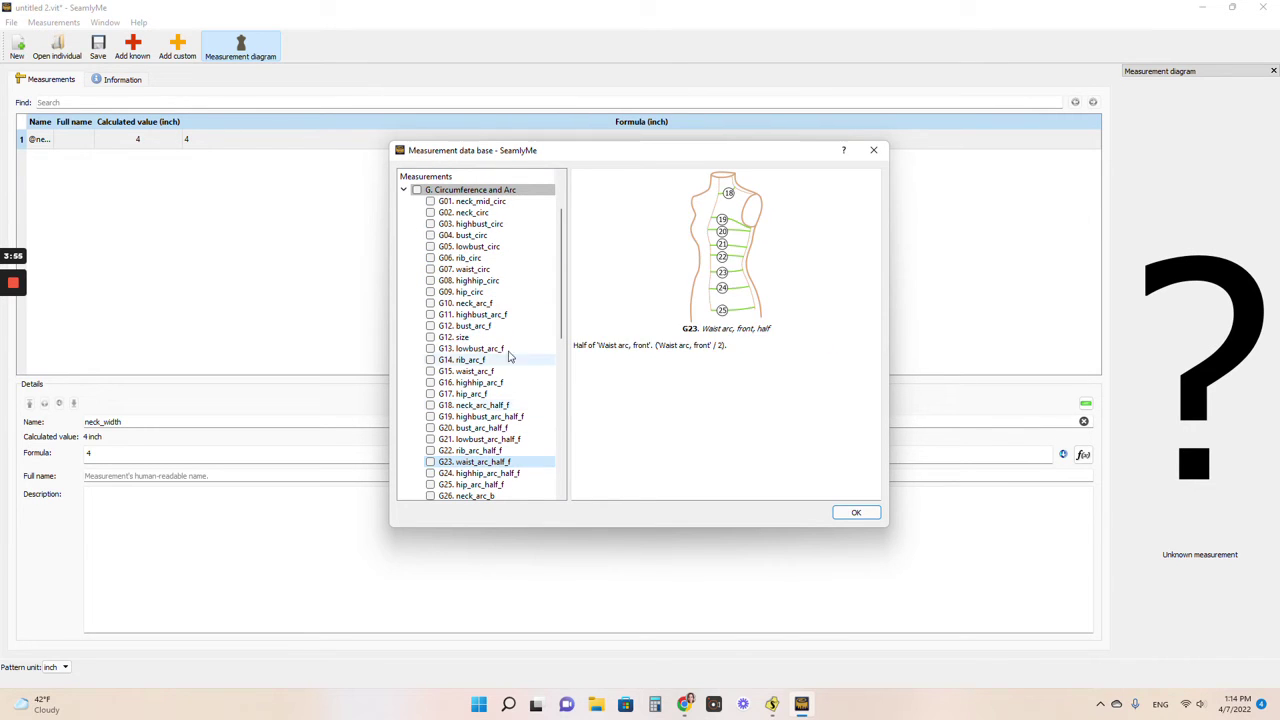
click(505, 326)
click(508, 269)
click(505, 365)
click(505, 450)
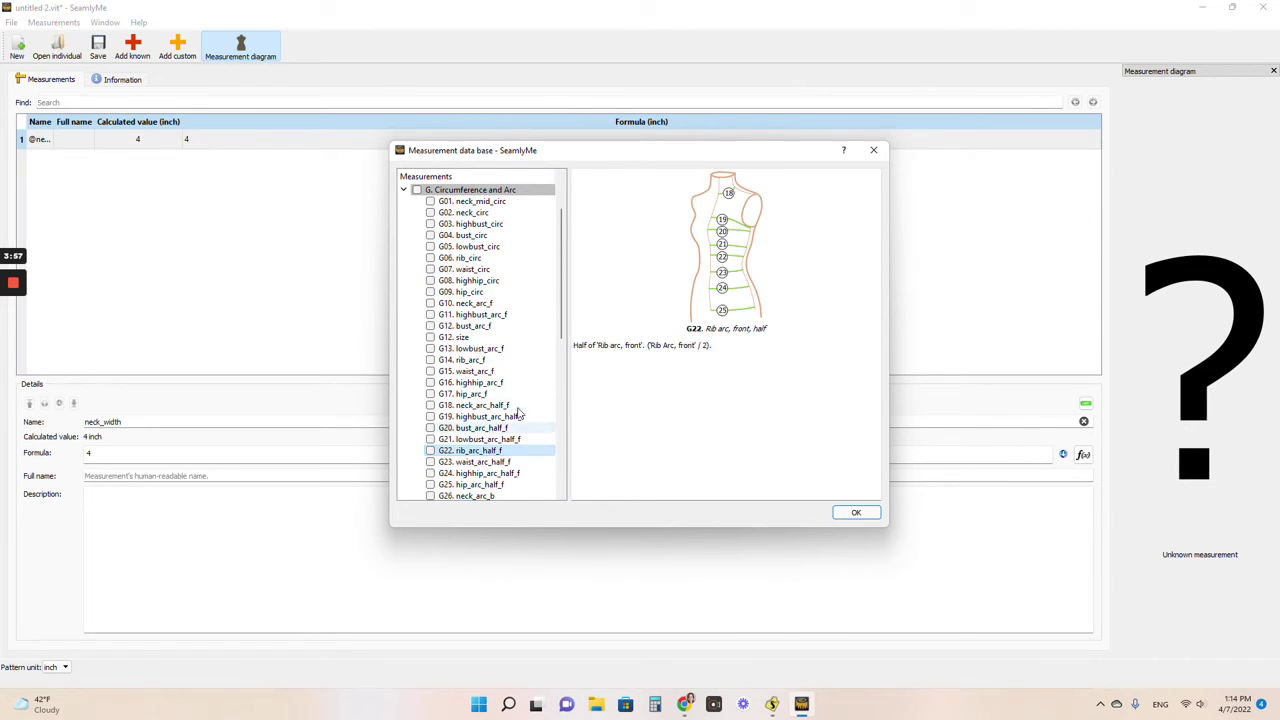
click(491, 222)
scroll(491, 215, down, 2)
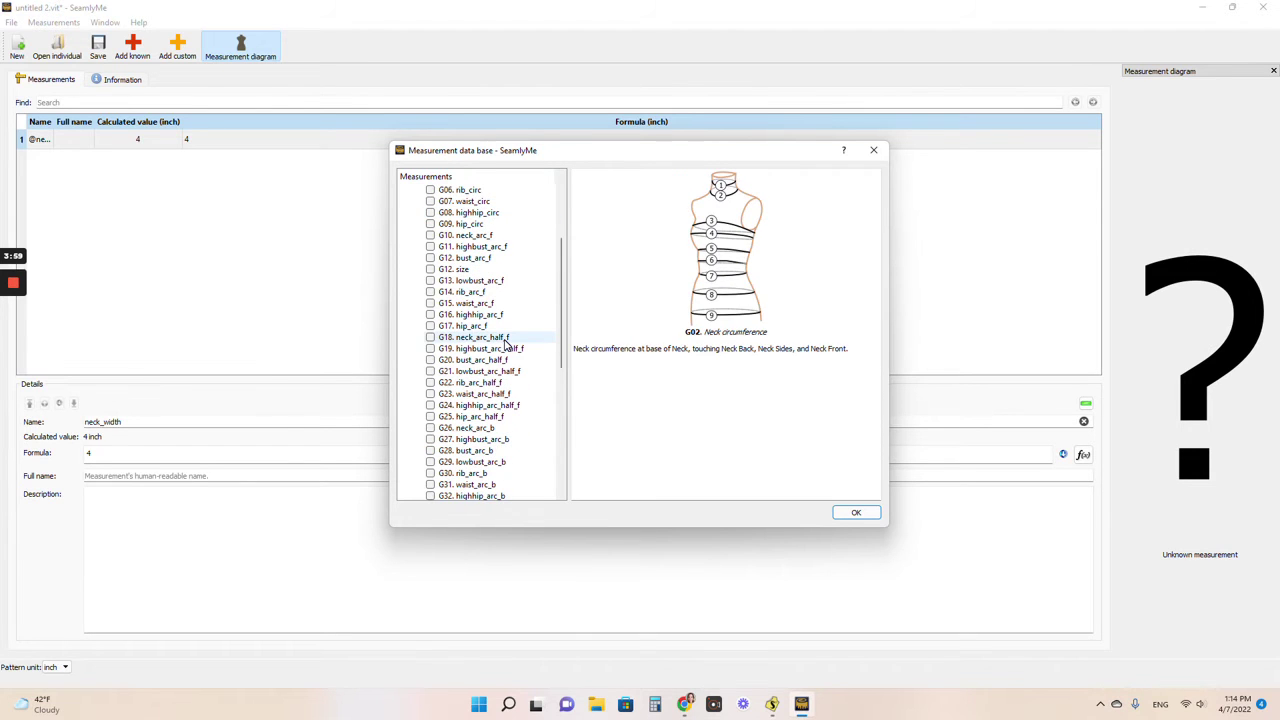
click(505, 340)
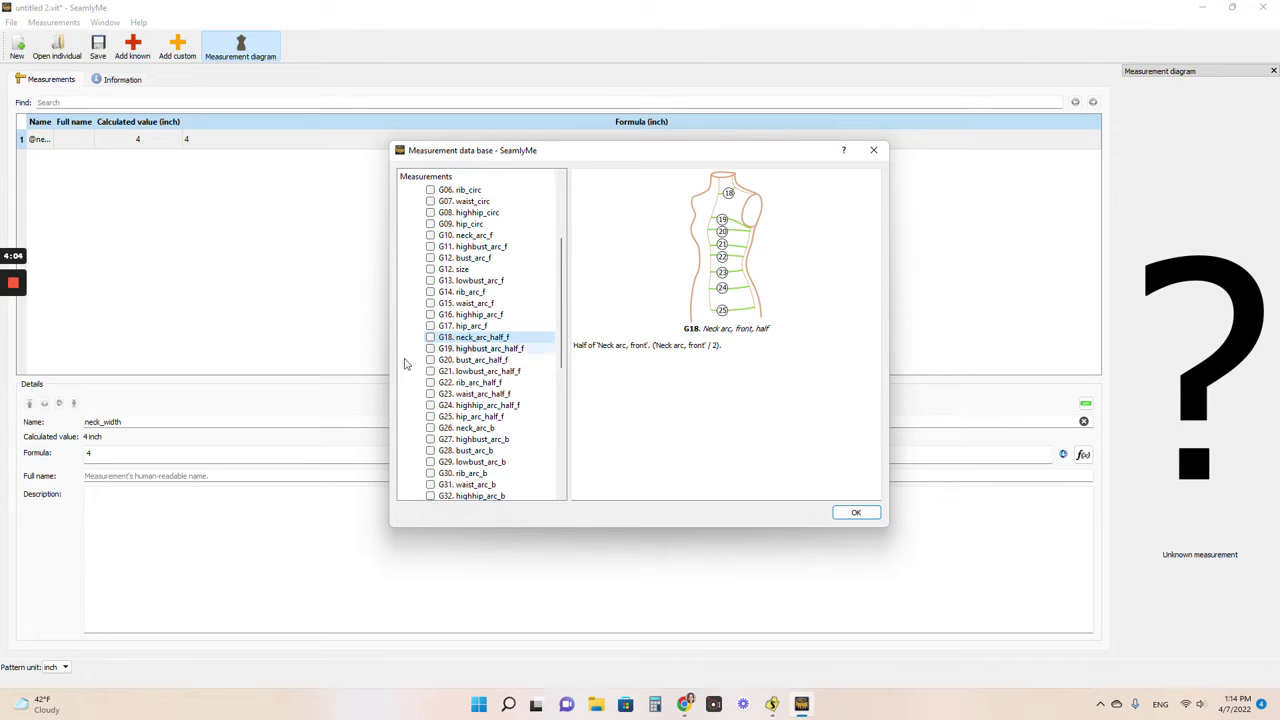
click(471, 360)
click(470, 405)
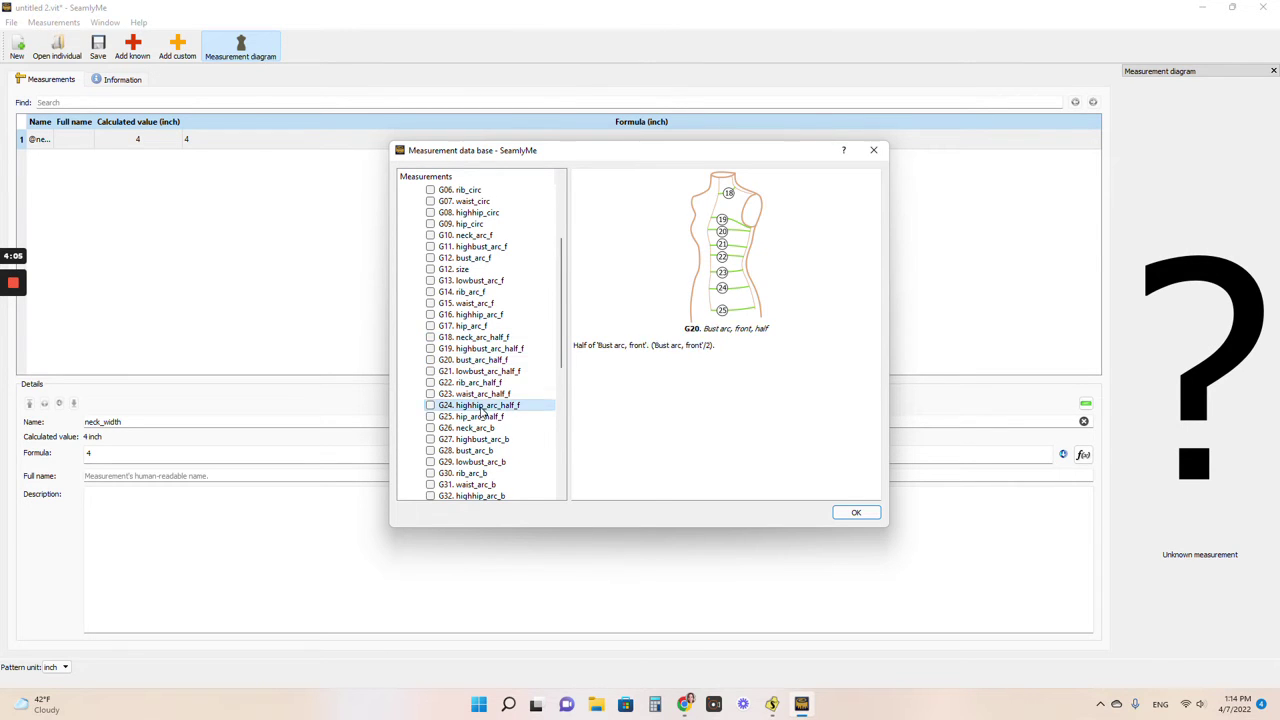
click(472, 326)
scroll(491, 362, up, 3)
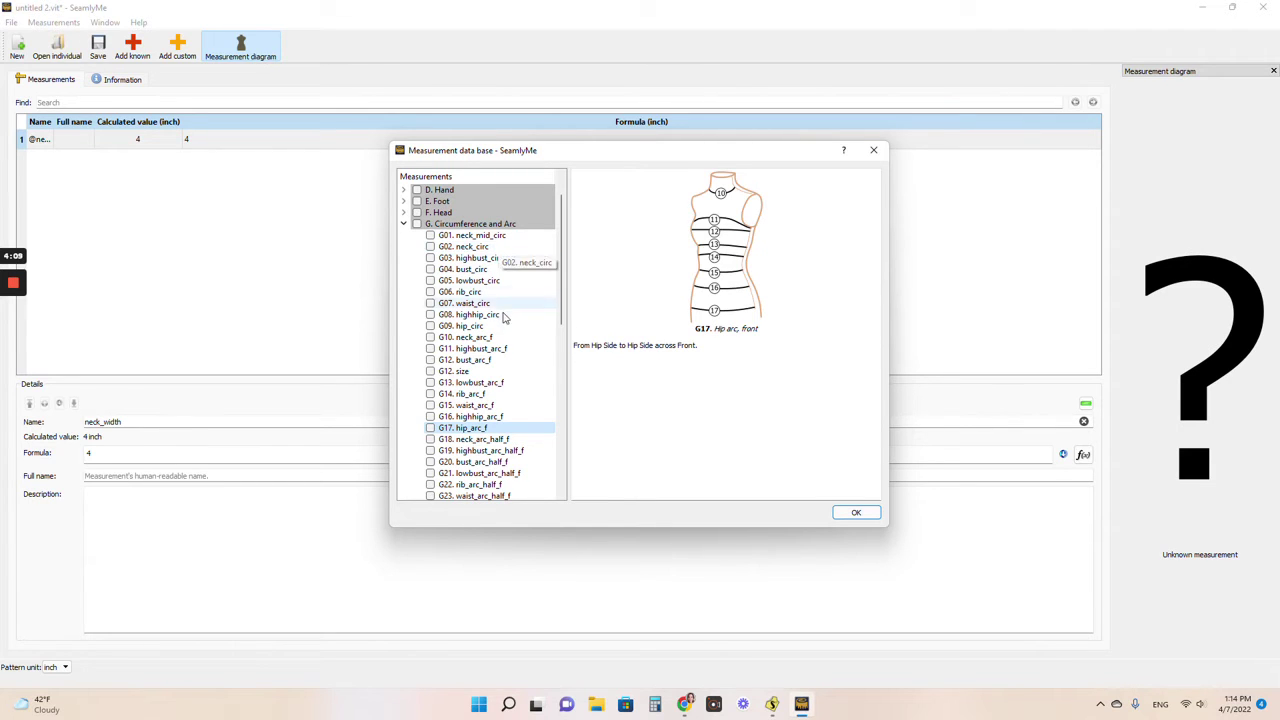
click(499, 304)
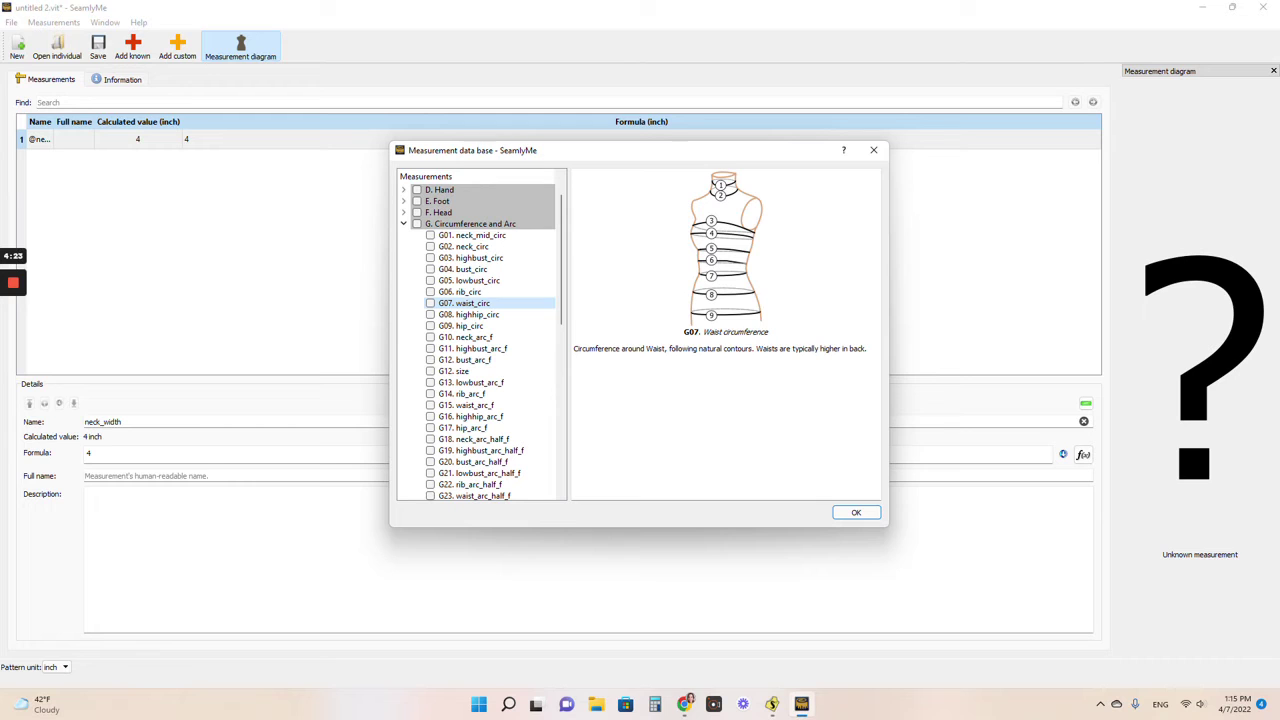
Step: Check waist_circ, highhip_circ and hip_circ (G07–G09) in the Circumference and Arc group
click(430, 303)
click(430, 314)
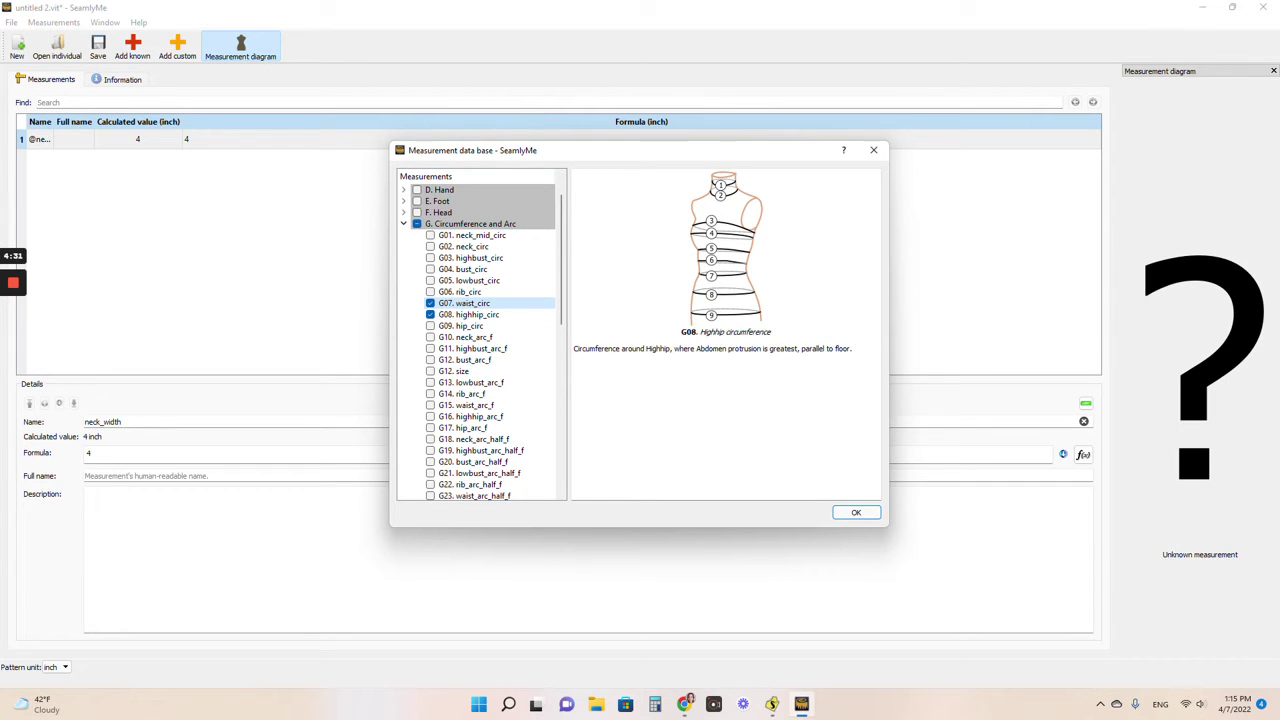
click(431, 326)
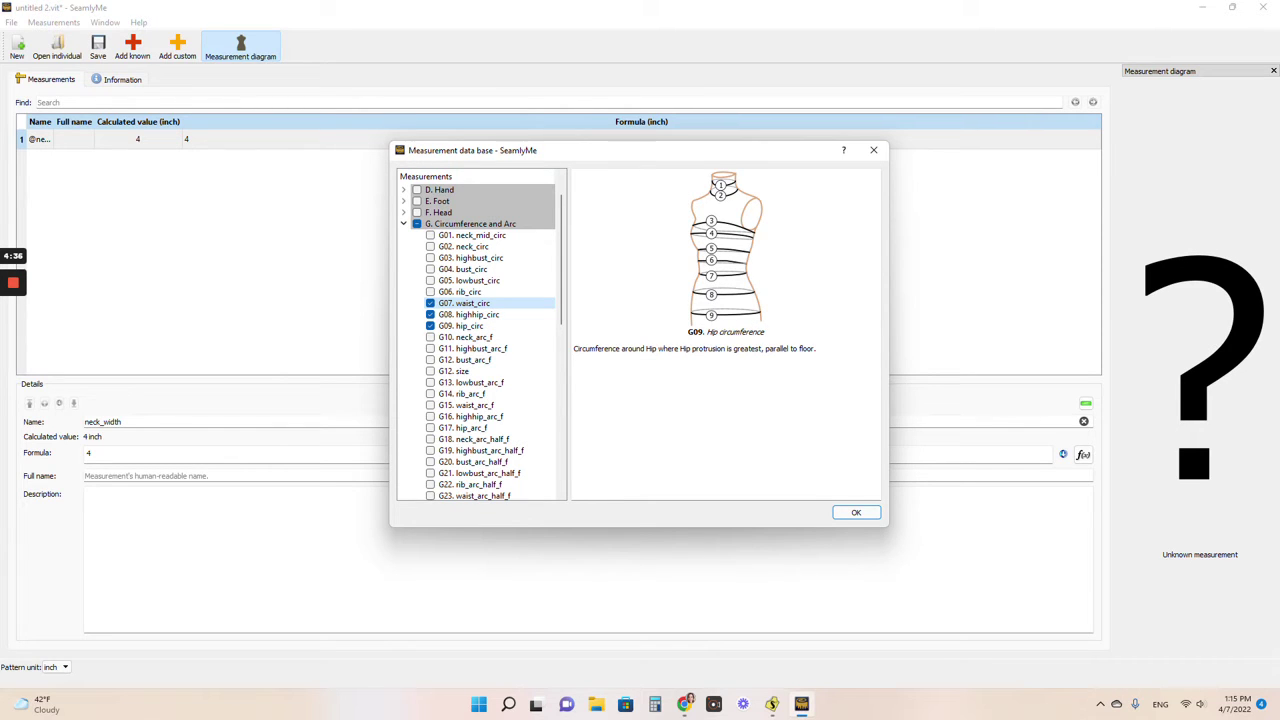
Step: Check waist_to_highhip_f and waist_to_hip_f under H. Vertical and add all checked measurements
click(404, 223)
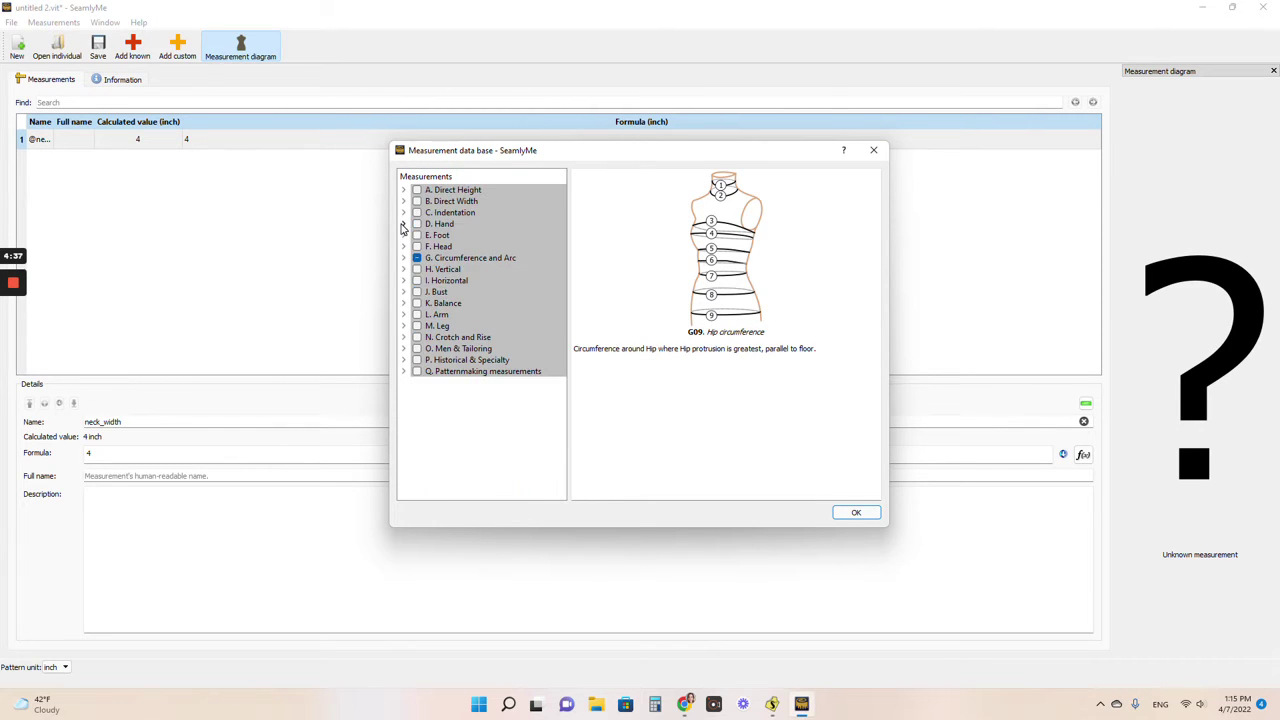
click(404, 269)
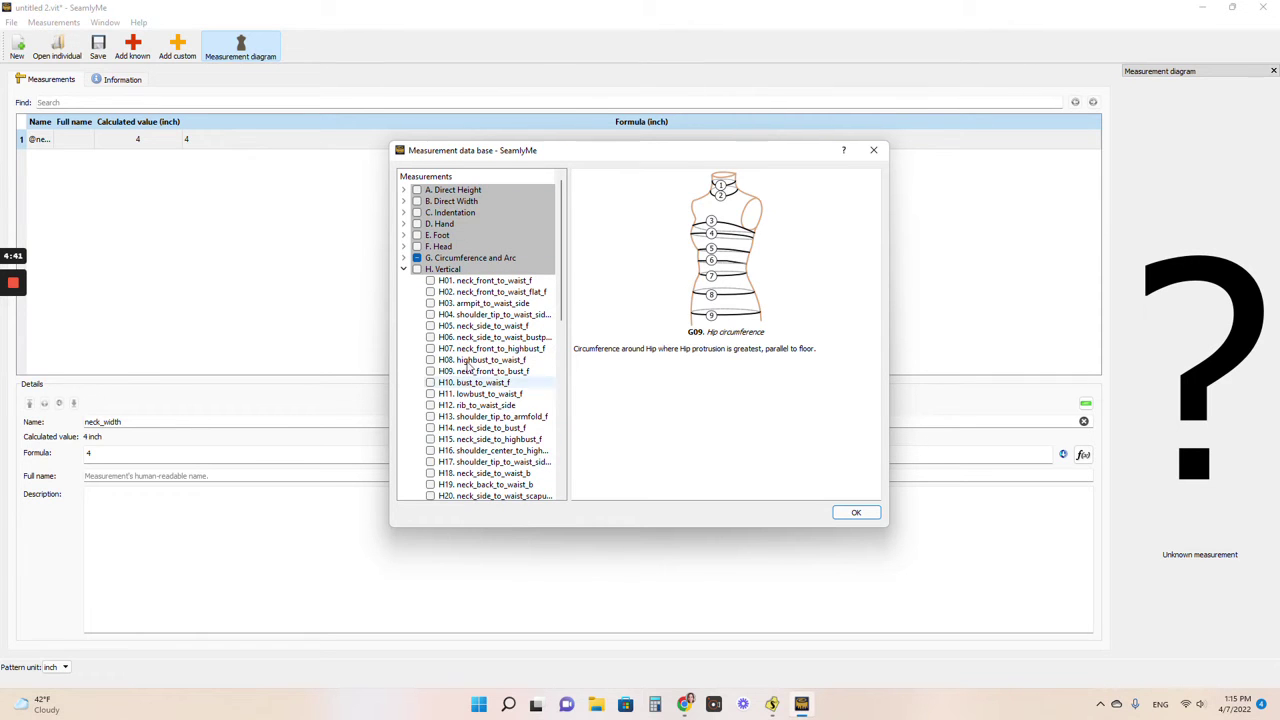
scroll(497, 331, down, 2)
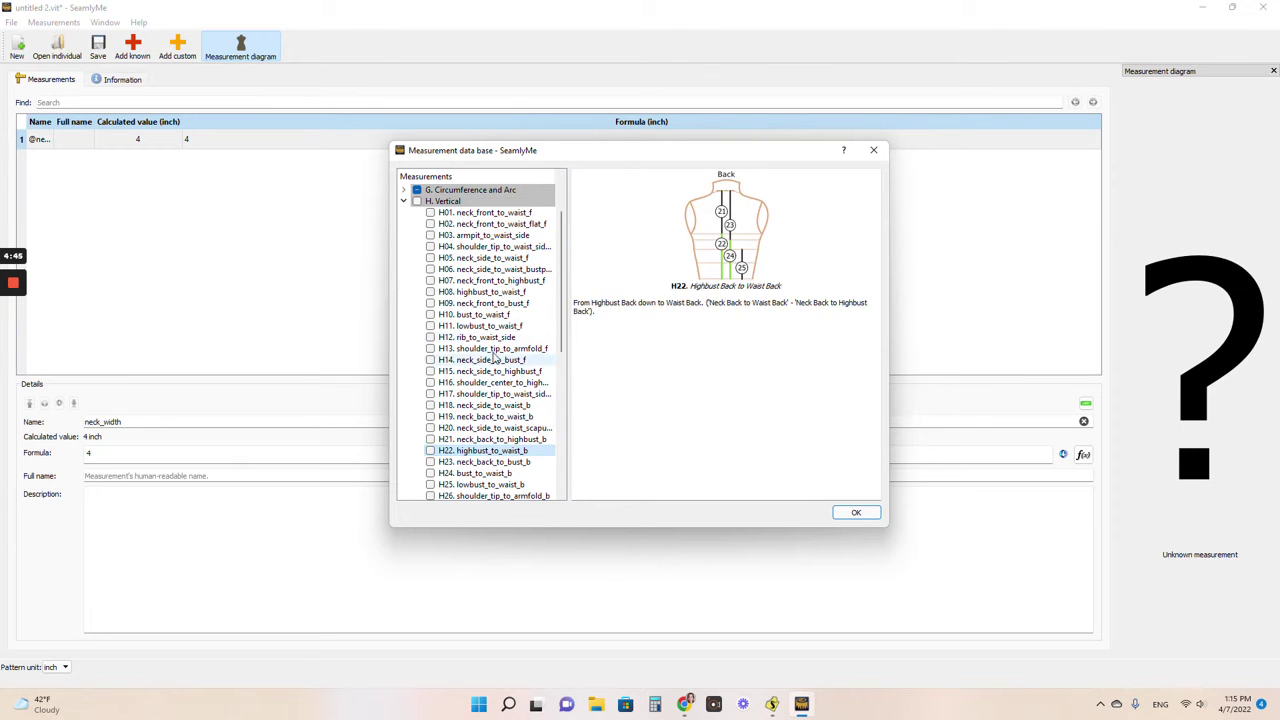
scroll(500, 405, down, 4)
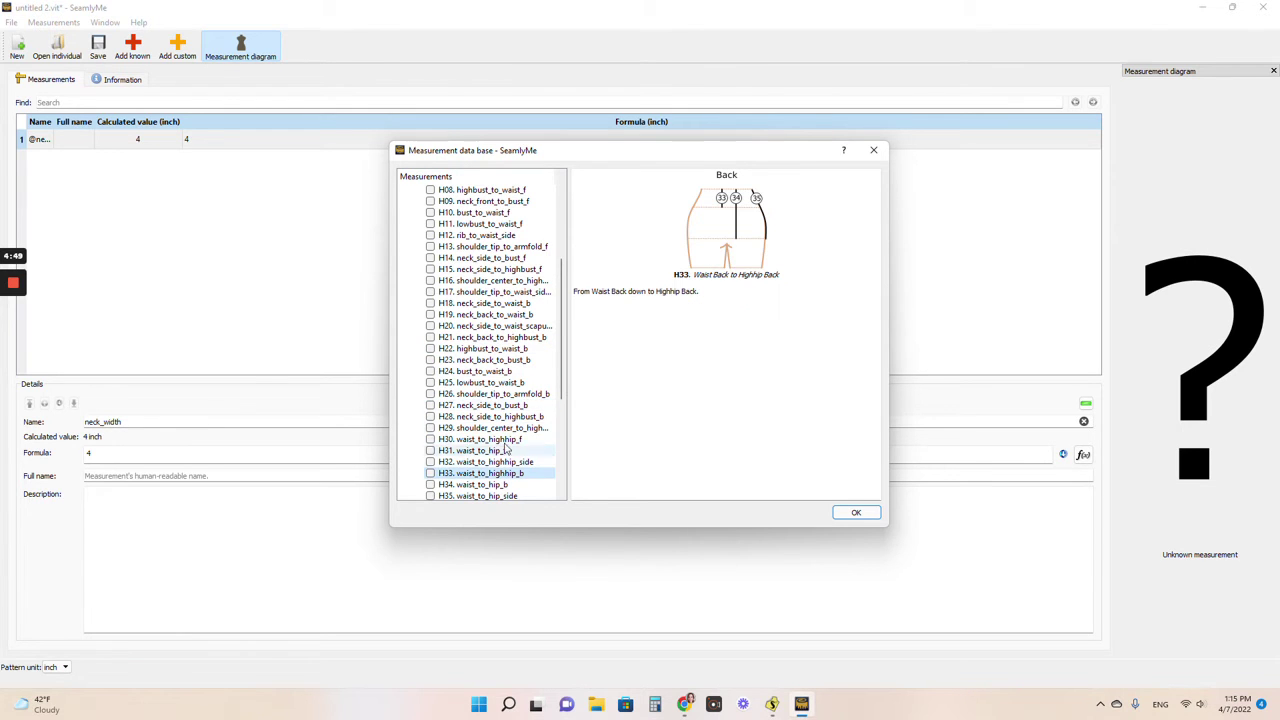
scroll(506, 440, down, 2)
scroll(505, 410, up, 2)
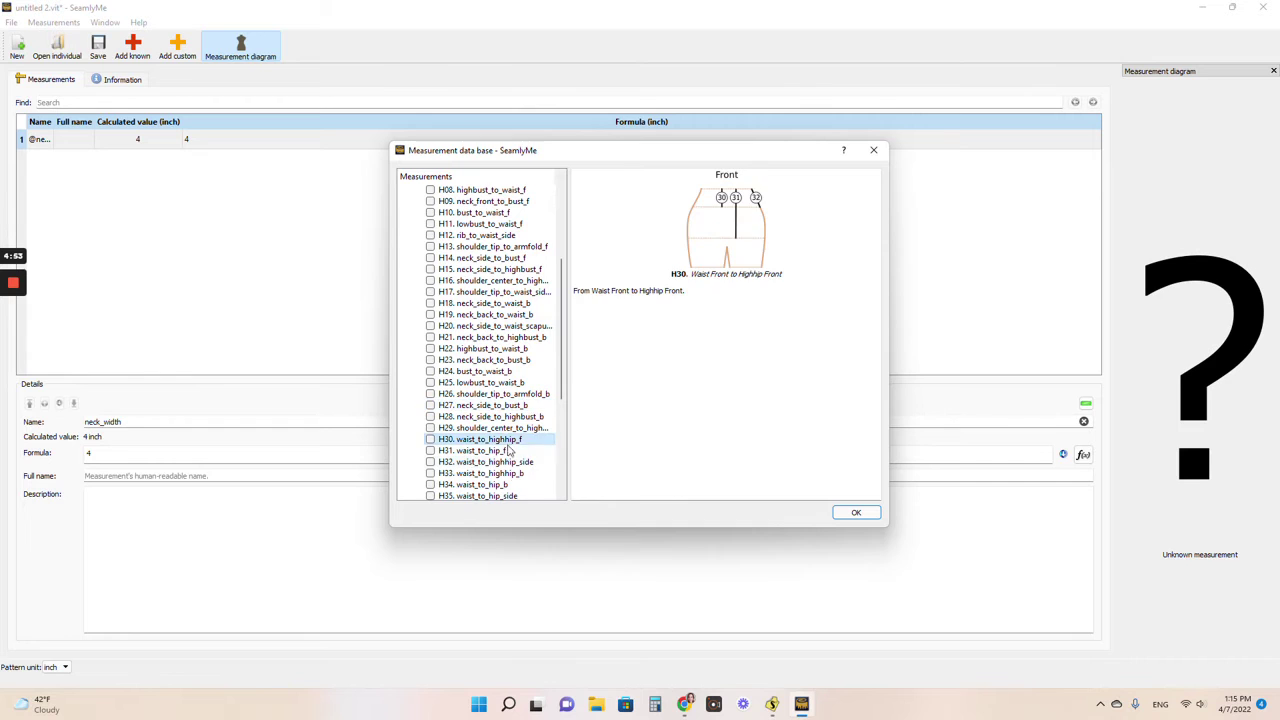
scroll(515, 460, down, 3)
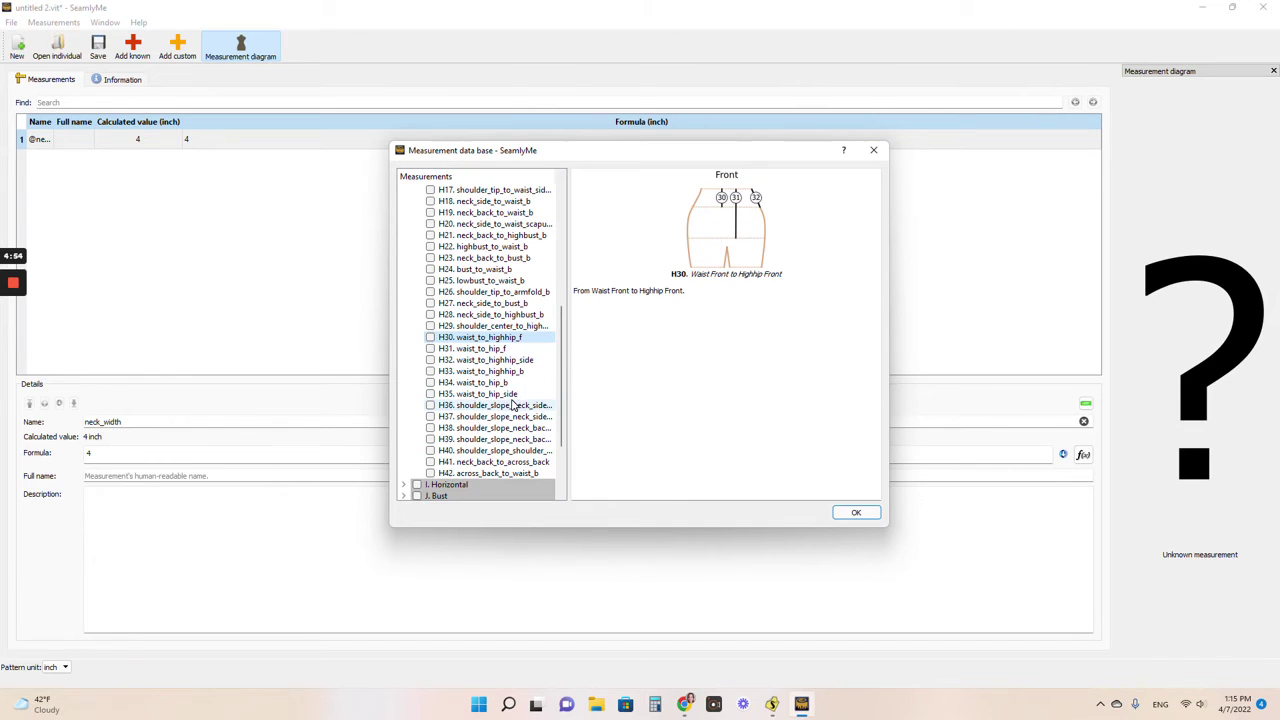
click(430, 338)
click(430, 348)
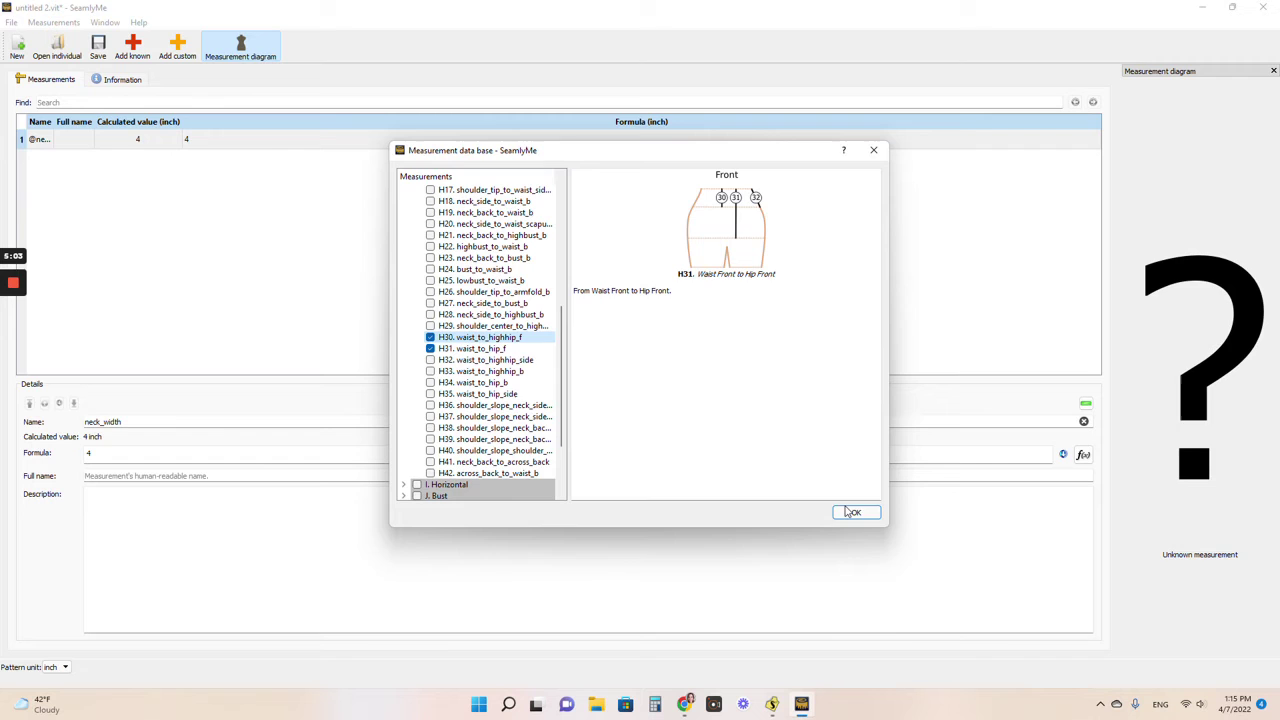
click(853, 512)
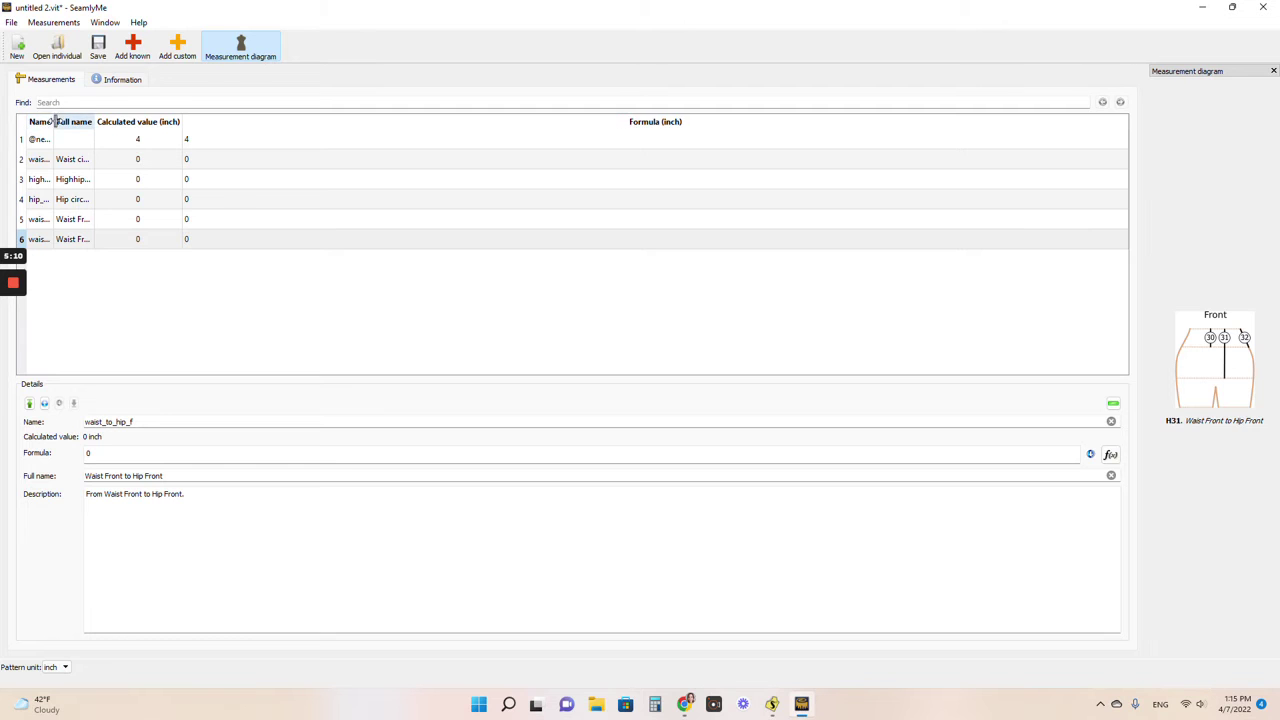
Step: Widen the Name column to show full names and select waist_circ's formula for editing
drag(54, 121, 247, 121)
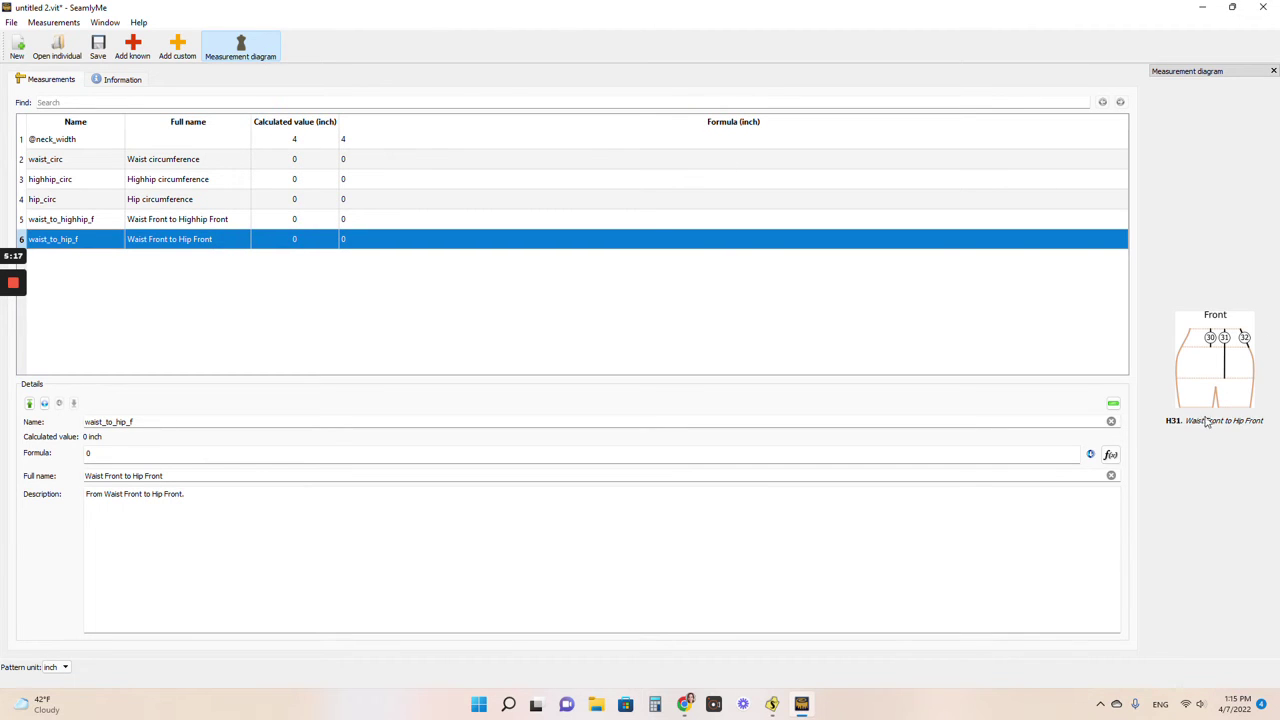
click(91, 164)
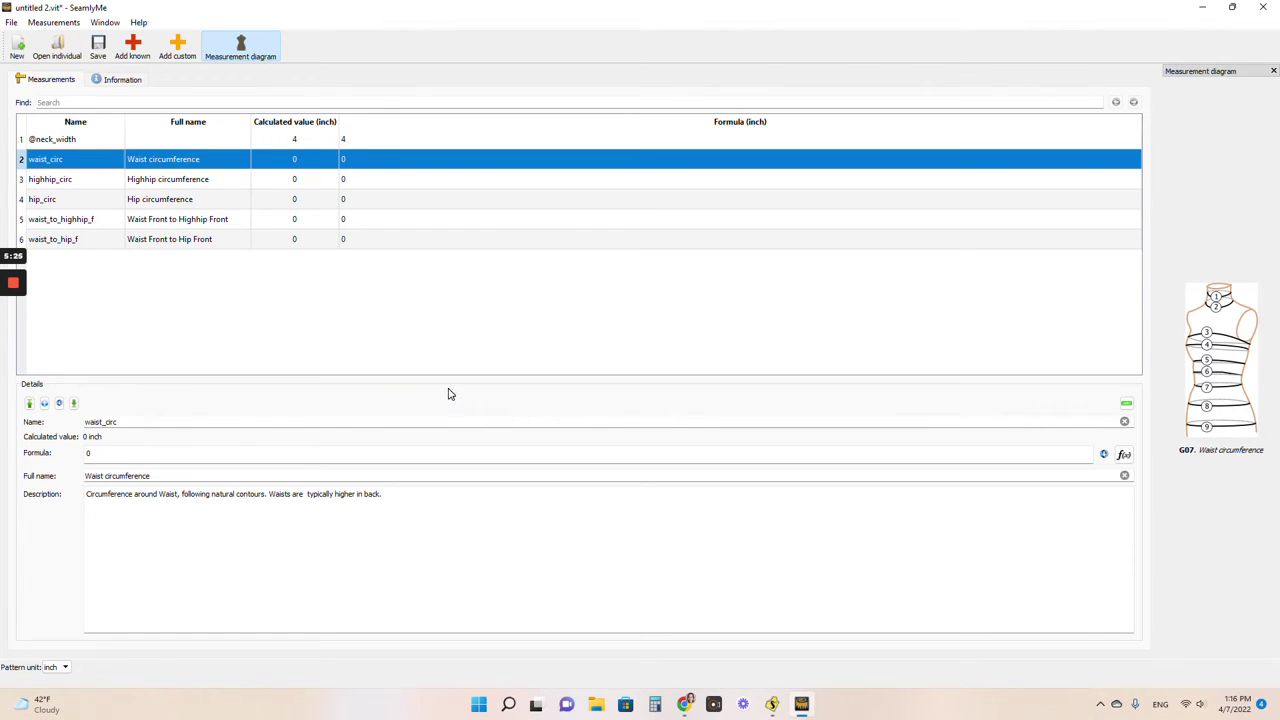
click(89, 453)
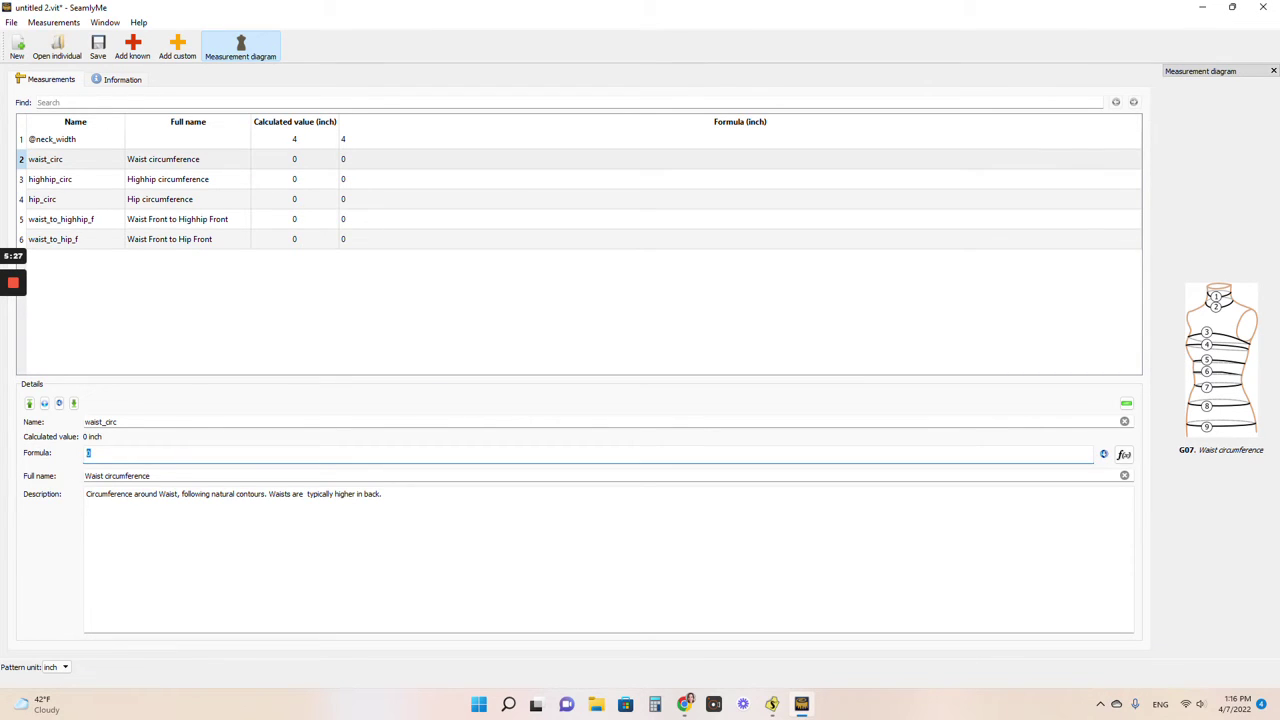
Step: Set waist_circ to 30 and highhip_circ to 34 inches
text(30)
click(100, 182)
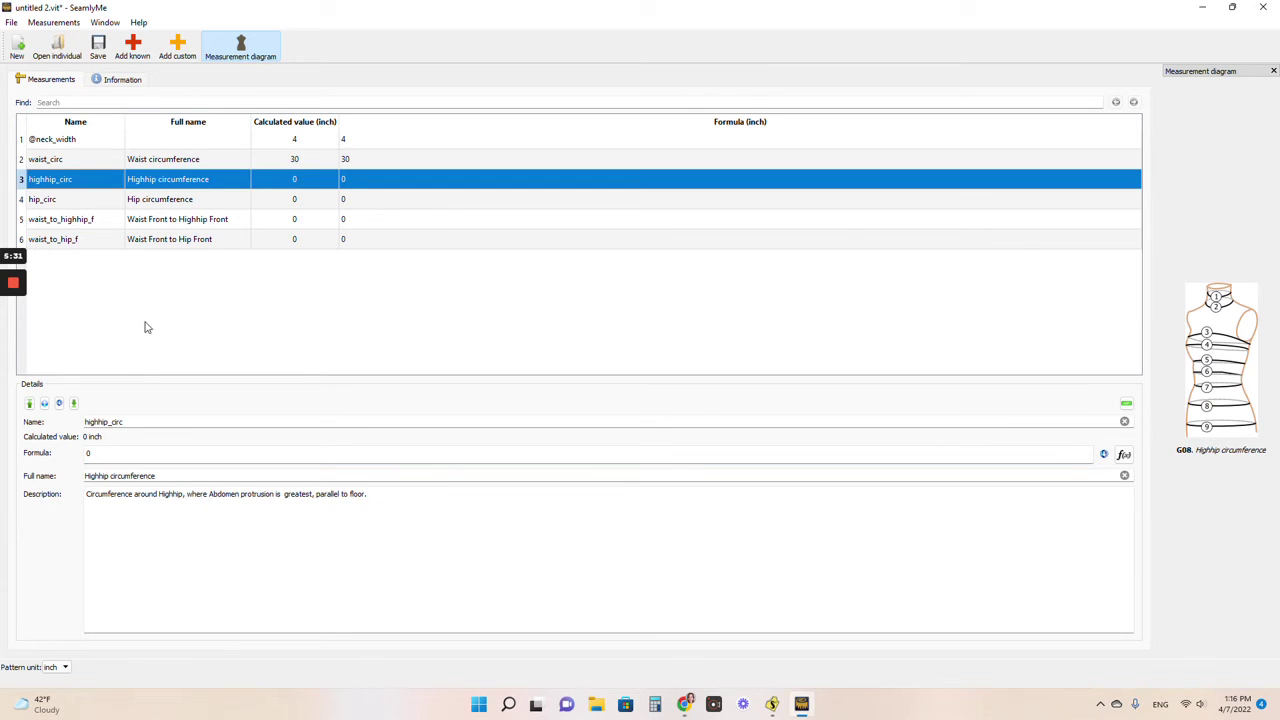
click(86, 452)
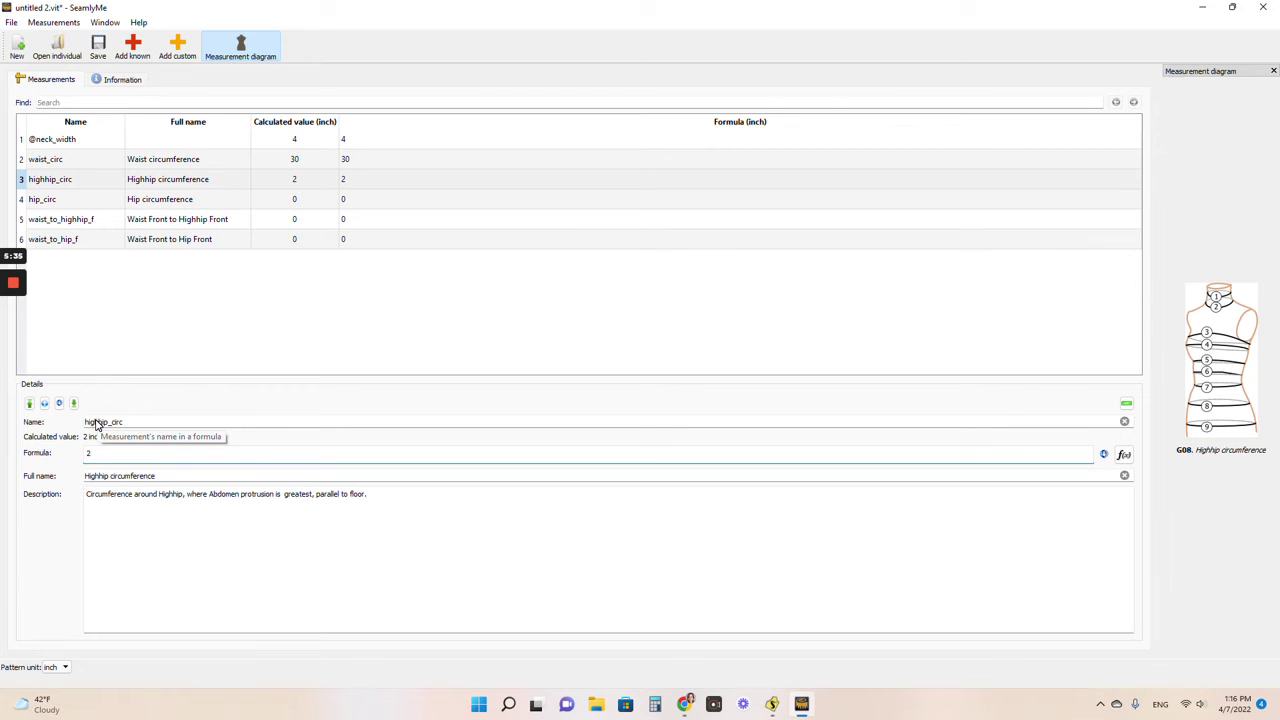
text(2)
key(BackSpace)
text(34)
Step: Set hip_circ to 40, waist_to_highhip_f to 6 and waist_to_hip_f to 10 inches
click(89, 200)
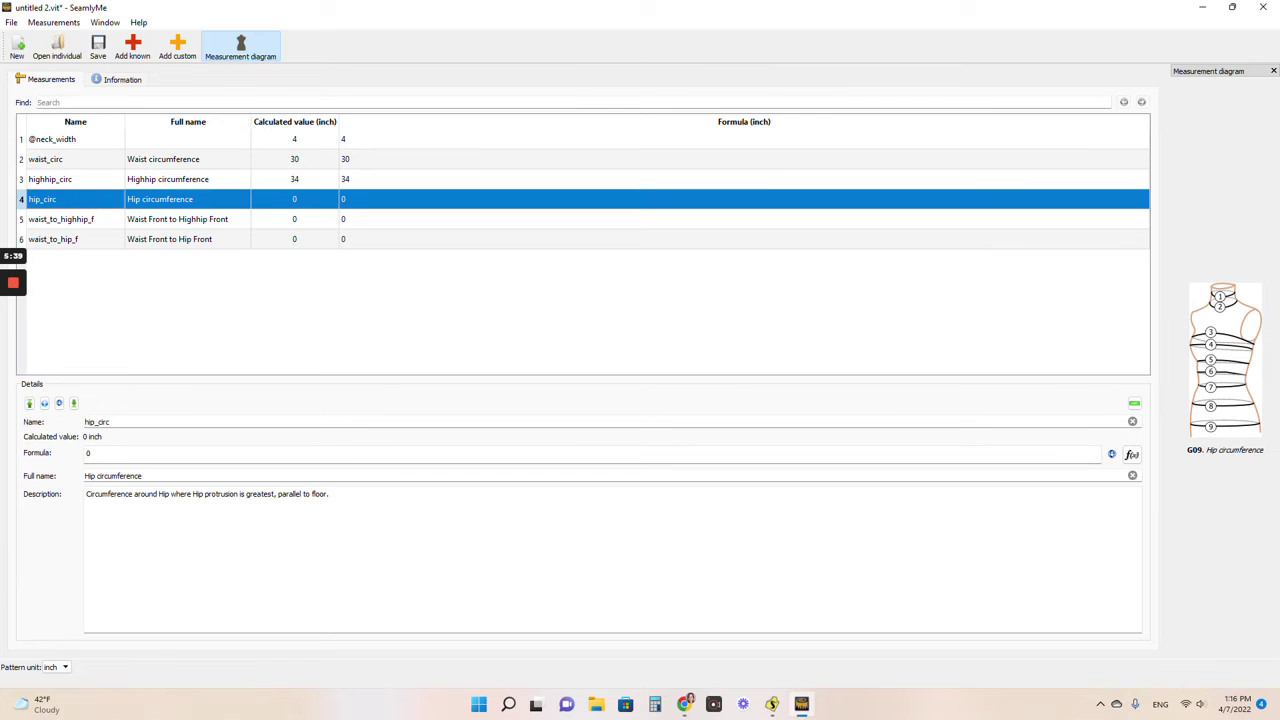
double_click(88, 453)
text(40)
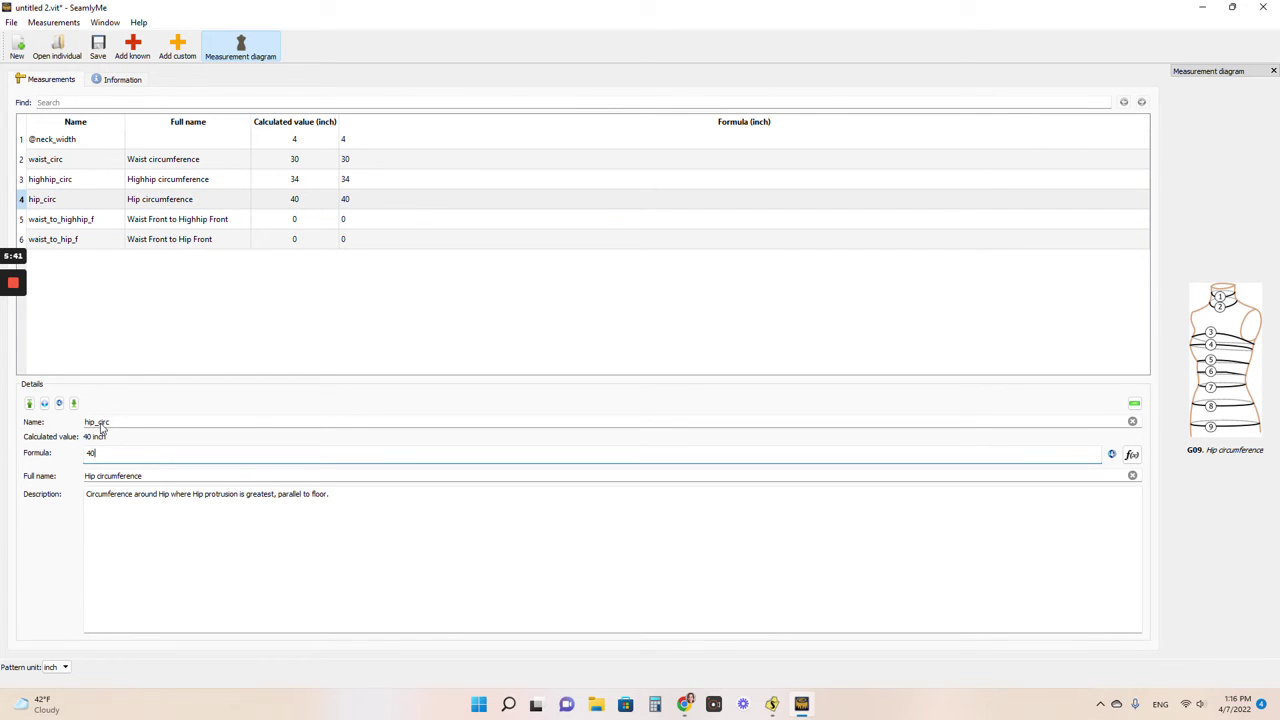
click(151, 310)
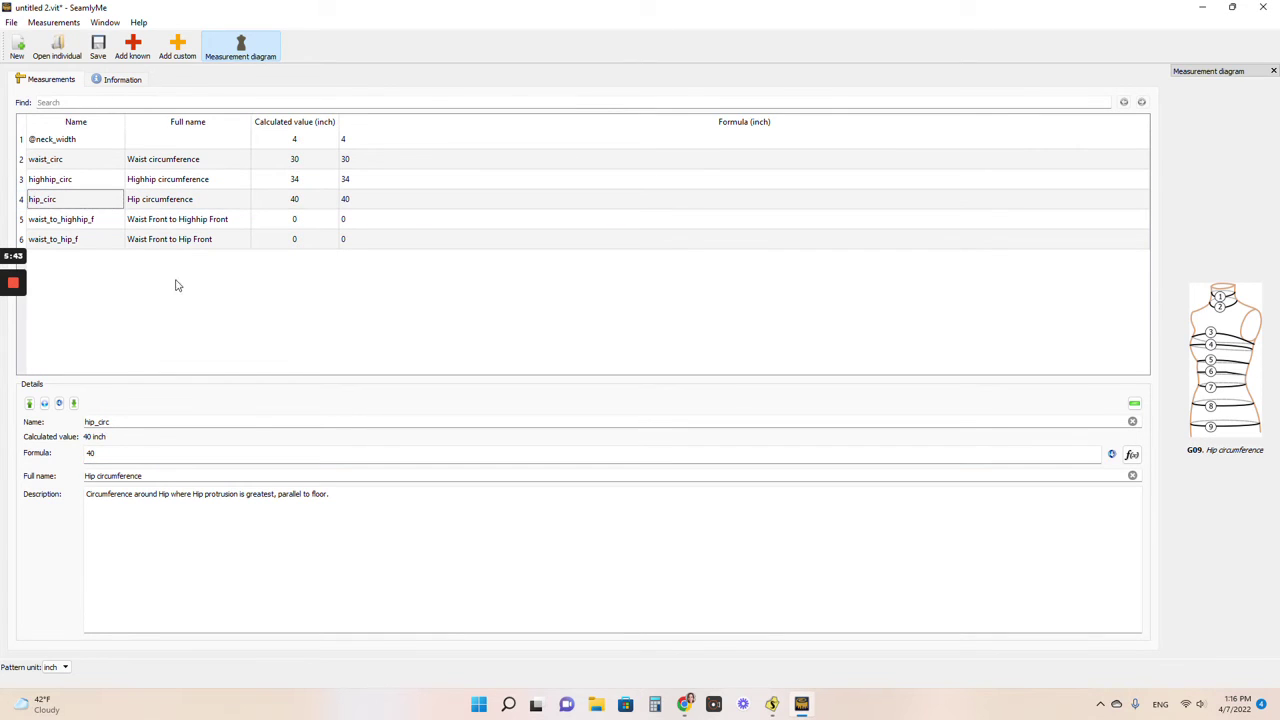
click(110, 221)
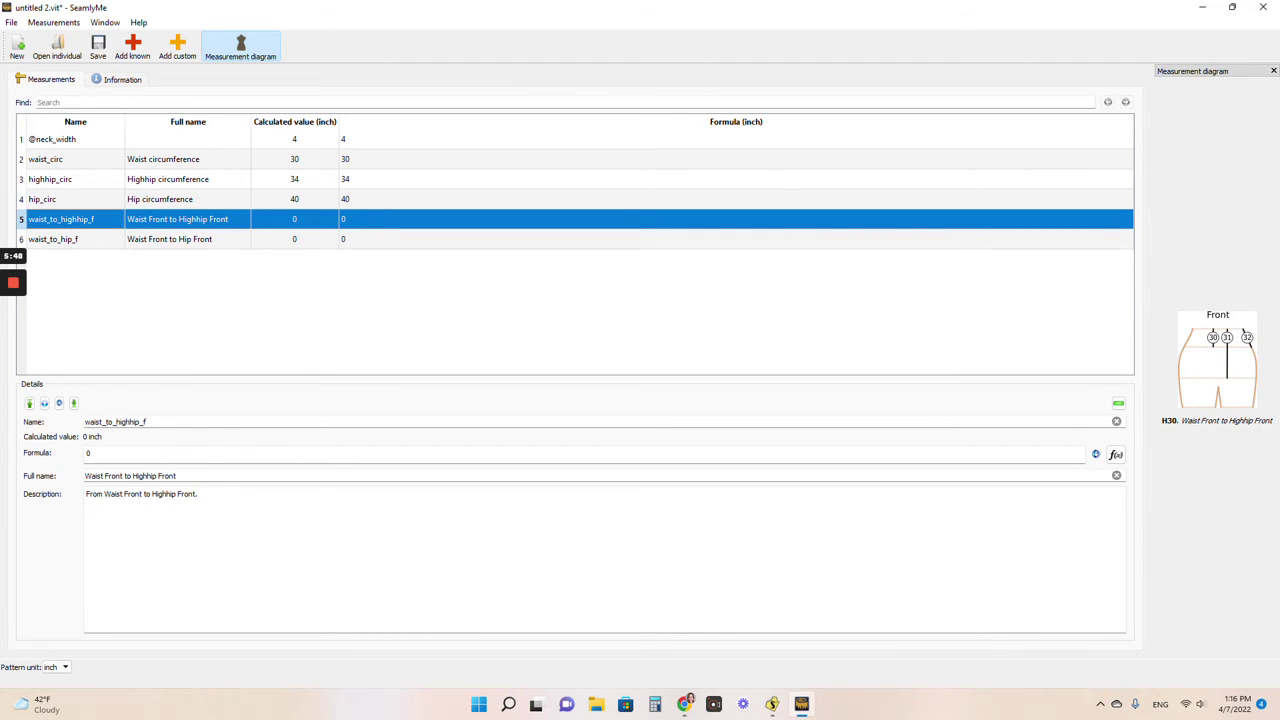
key(Tab)
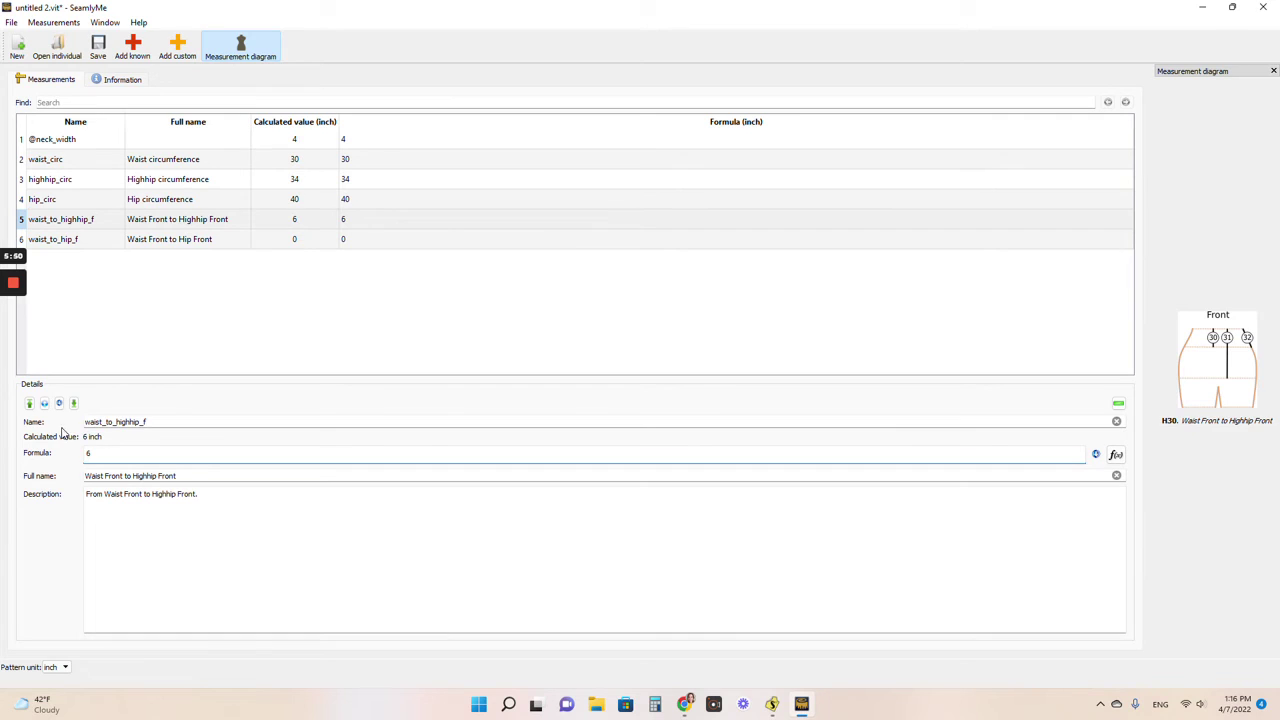
click(92, 240)
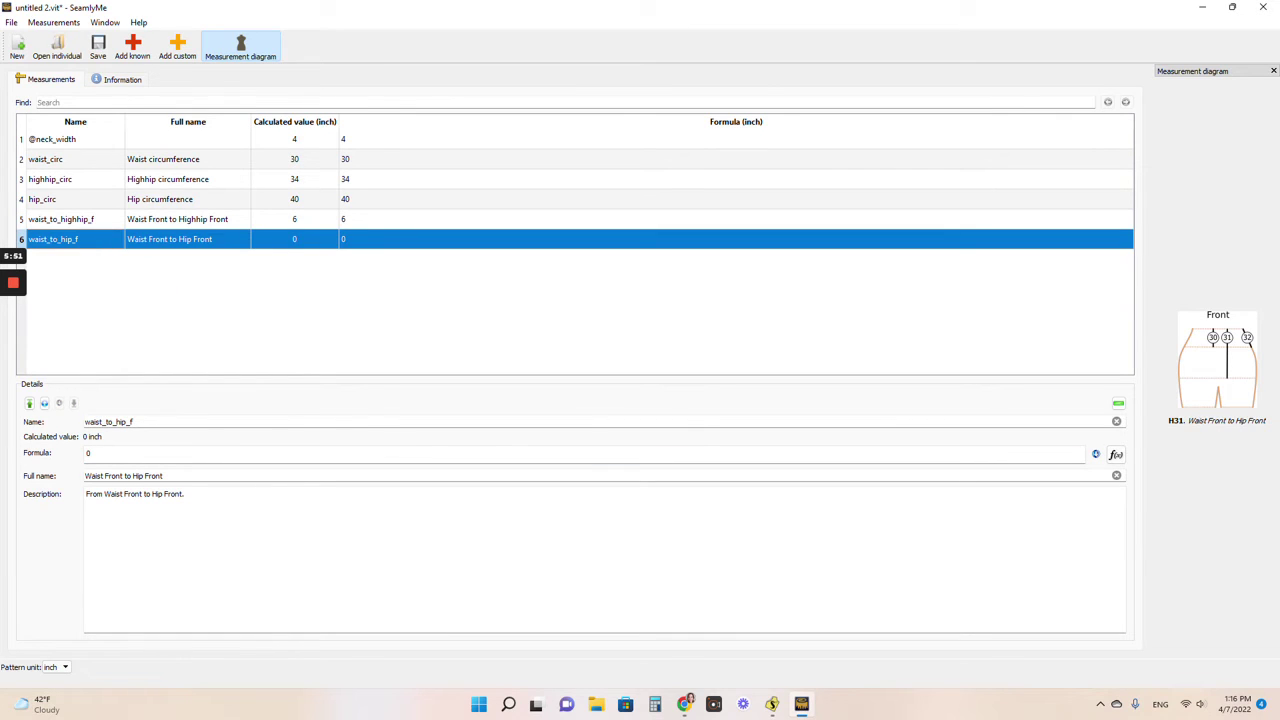
key(Tab)
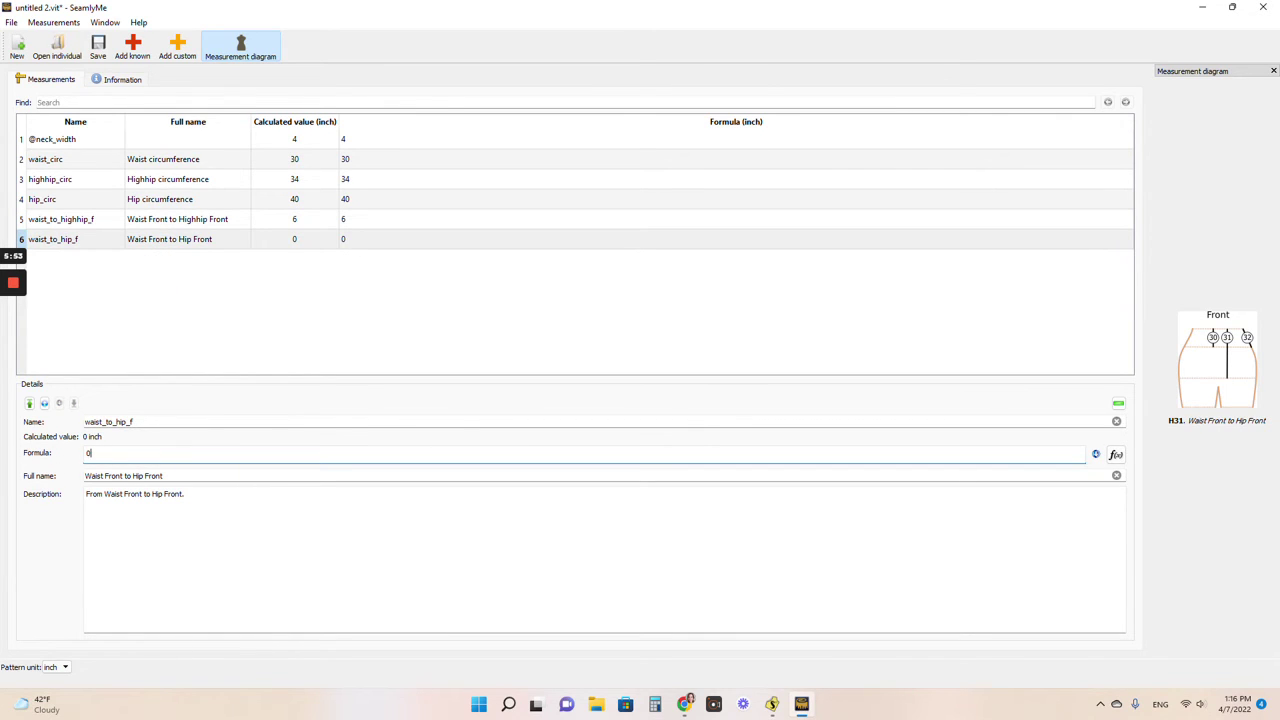
text(10)
key(Tab)
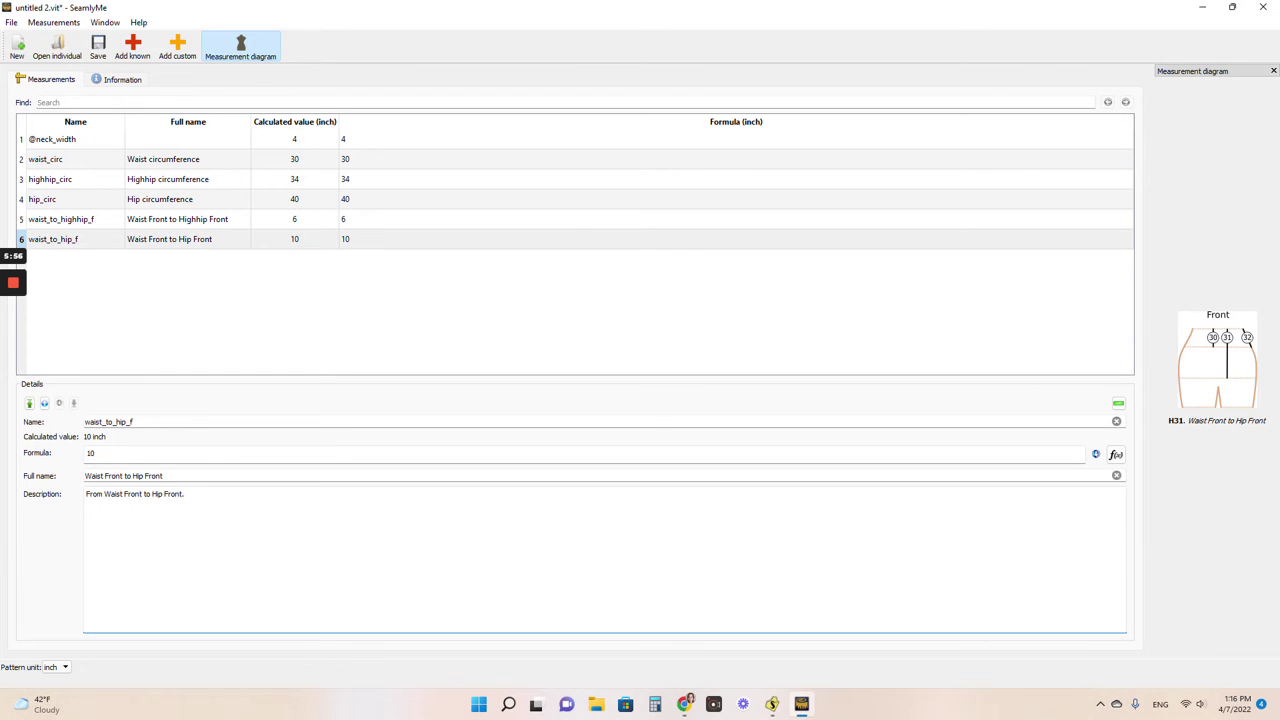
Step: In Save As, create and enter a new folder named for the client's measurements
click(101, 50)
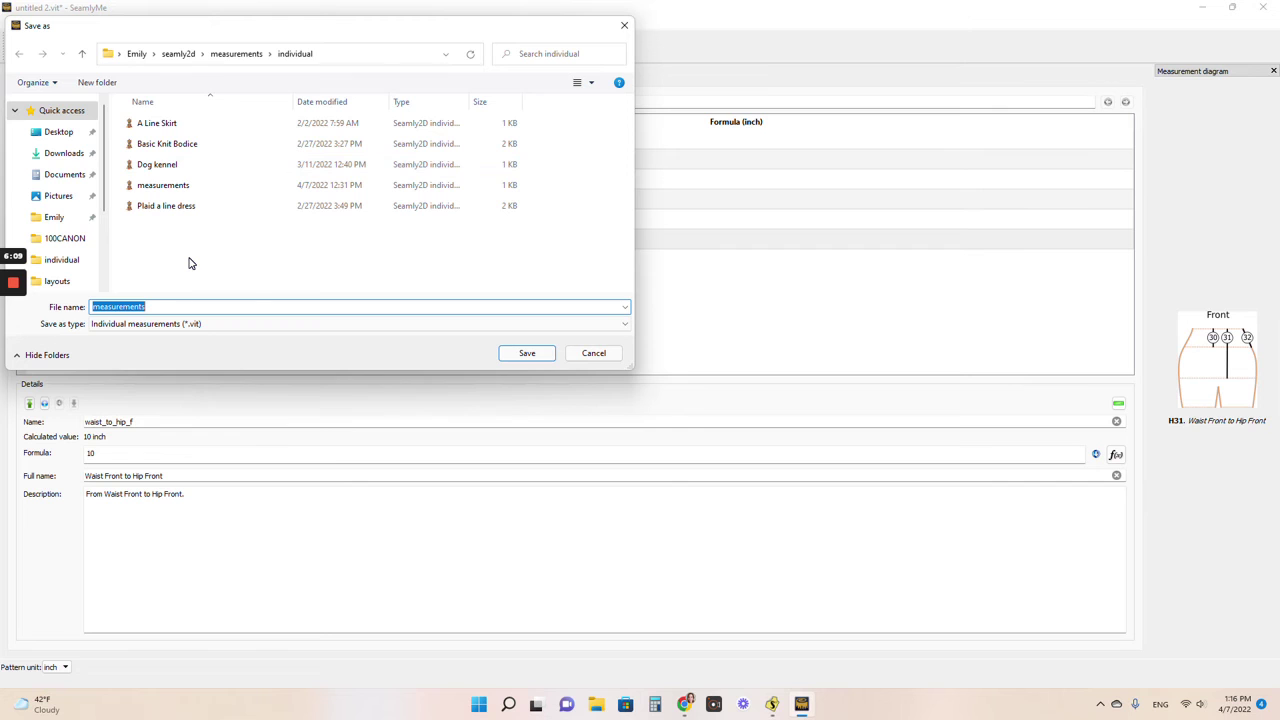
click(110, 84)
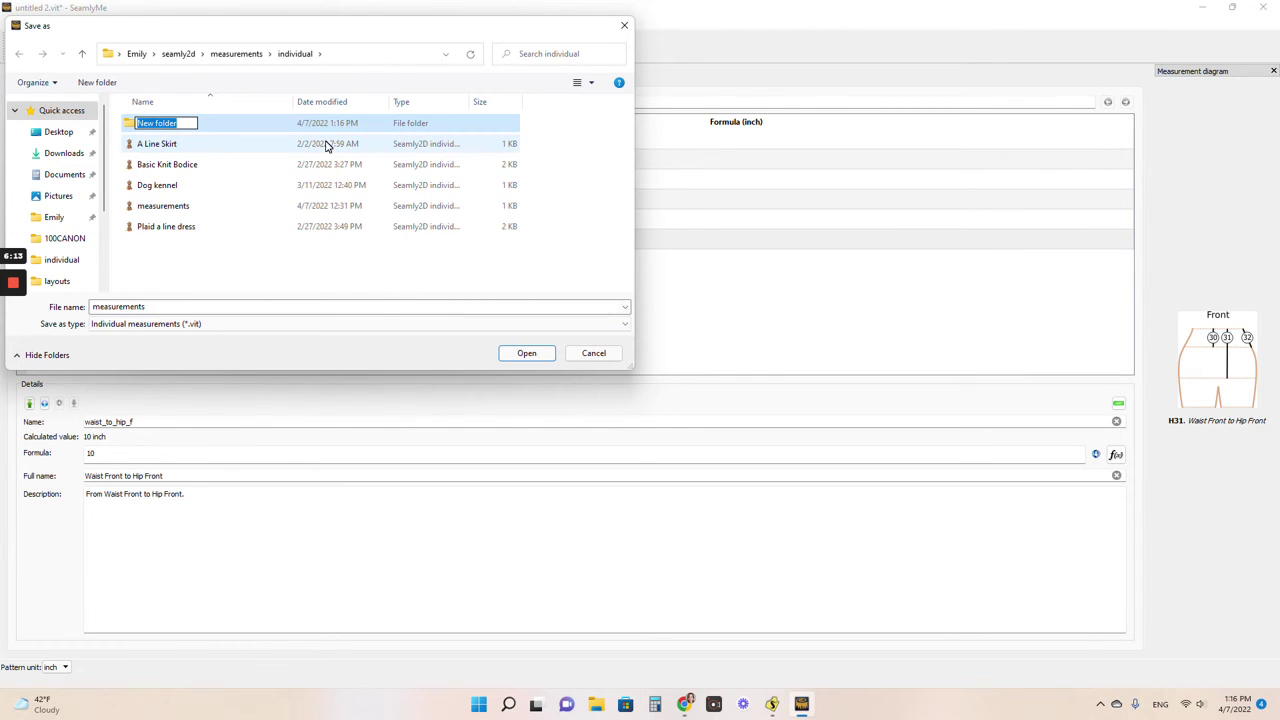
text(Emily's measurements)
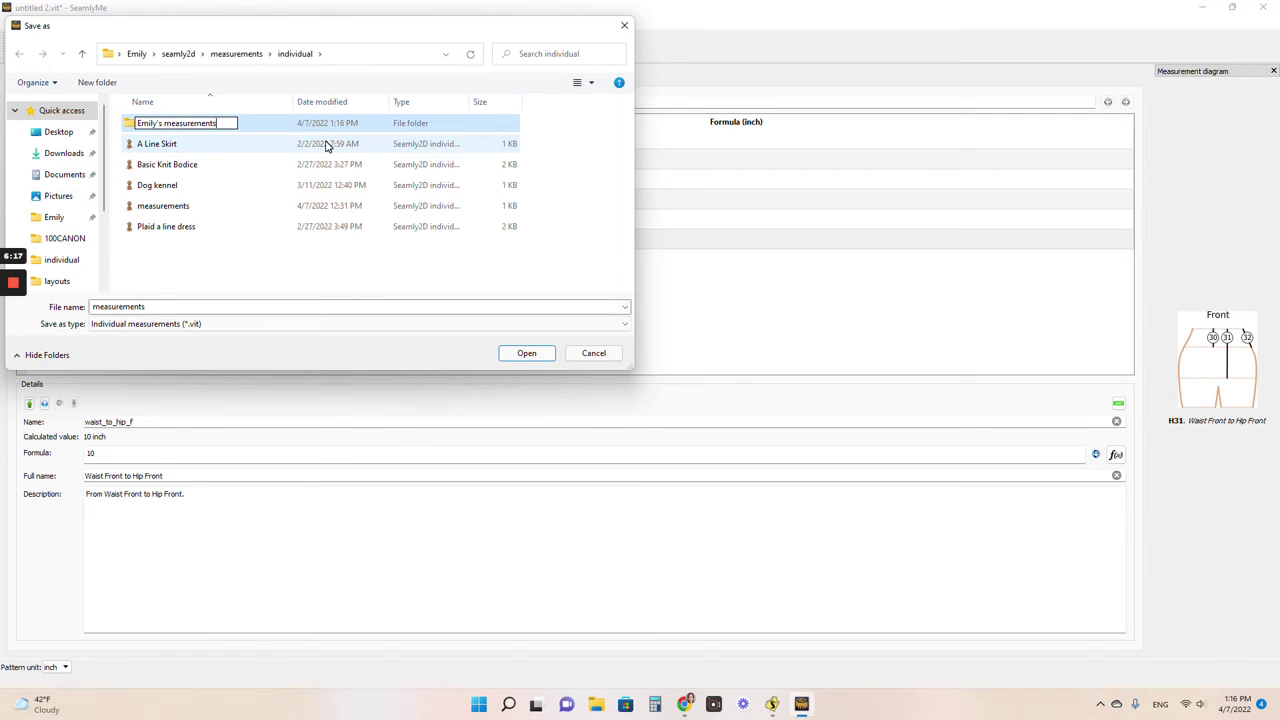
click(256, 272)
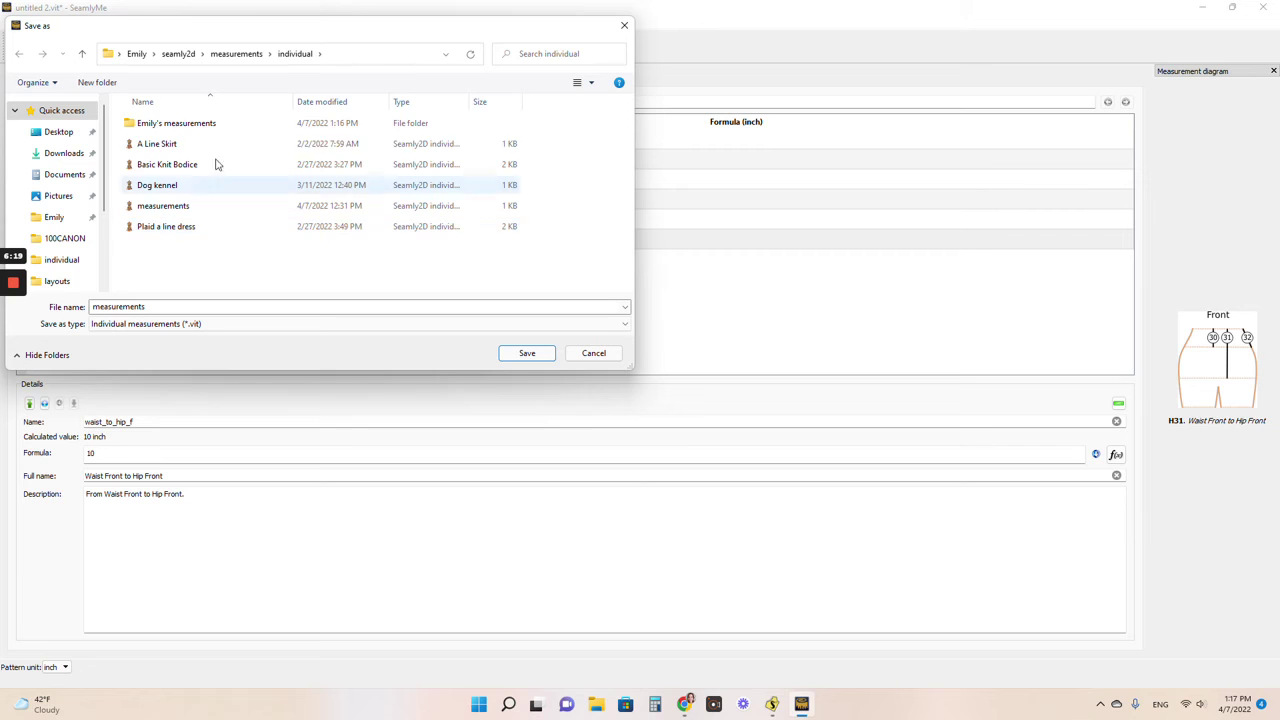
click(194, 124)
key(Delete)
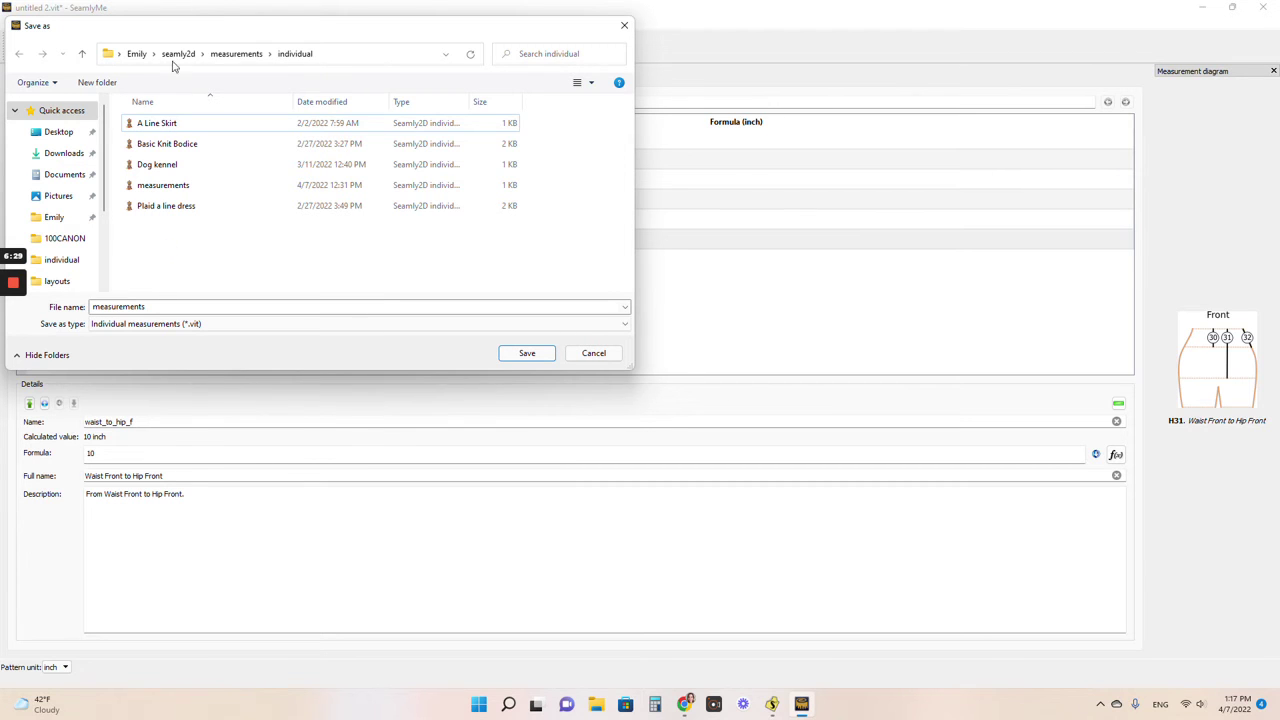
Step: Dismiss the location-unavailable error and save the file as measurements2.vit
click(522, 356)
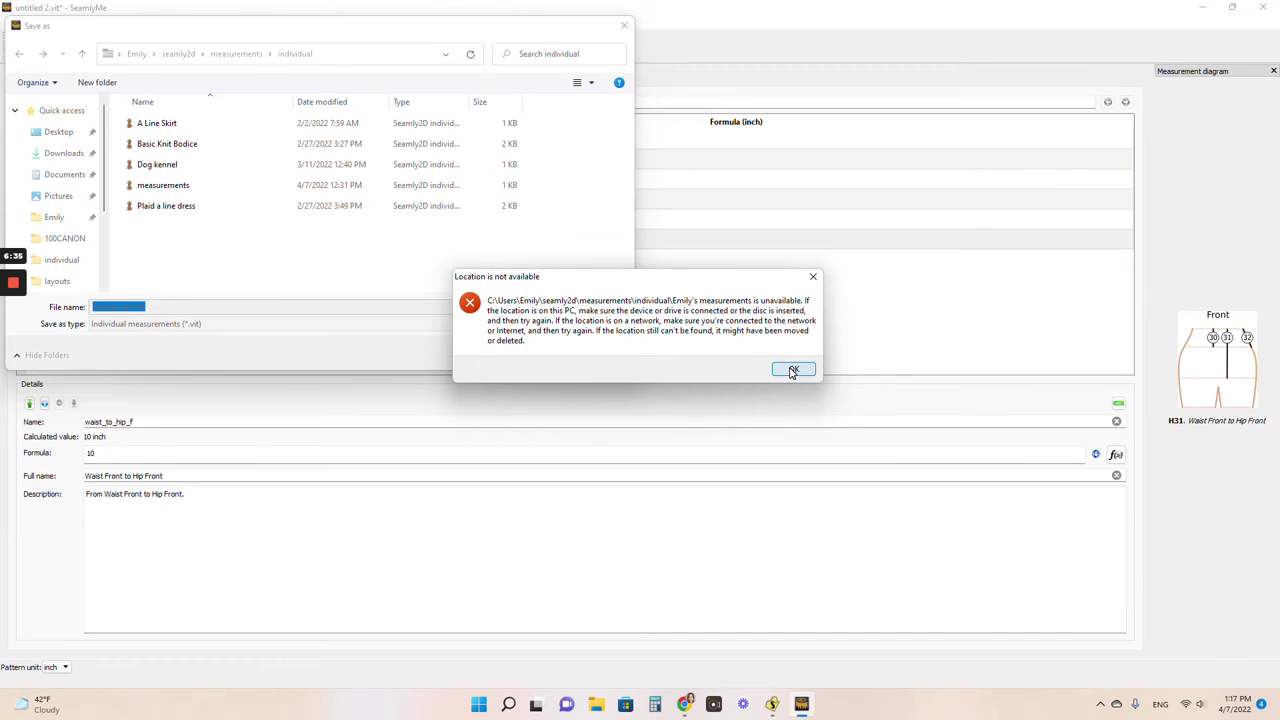
click(792, 371)
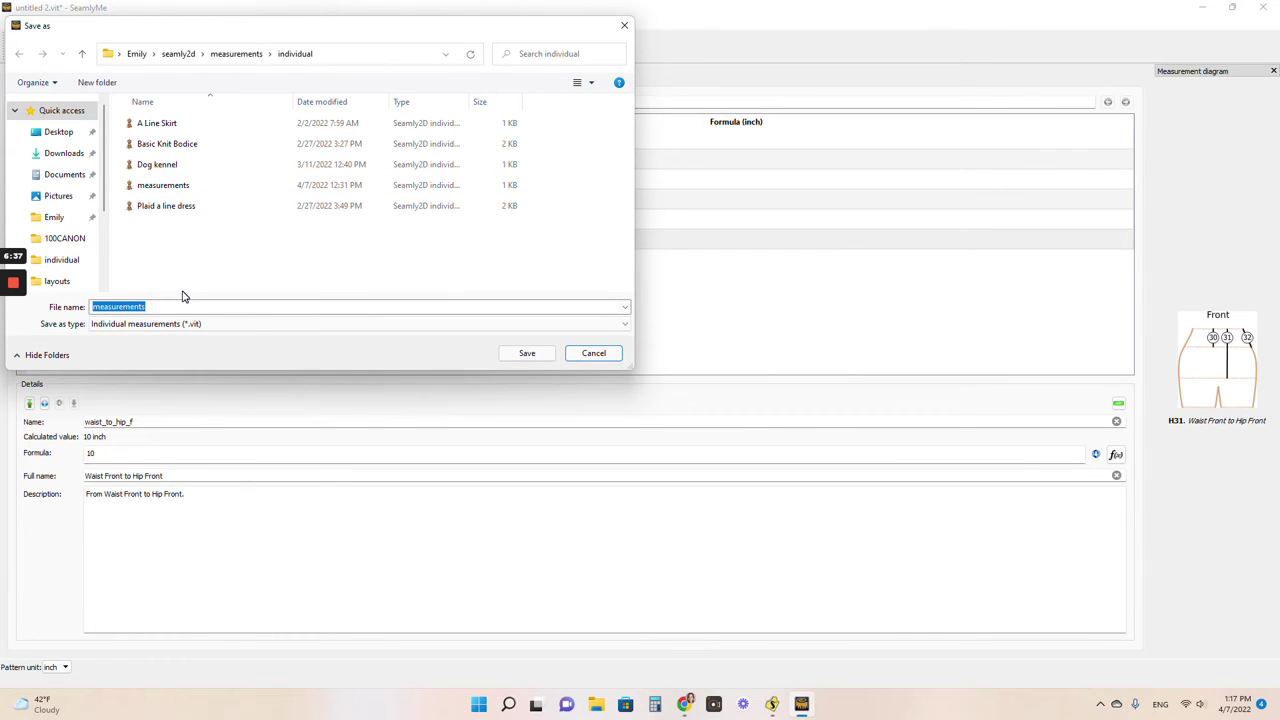
key(alt+n)
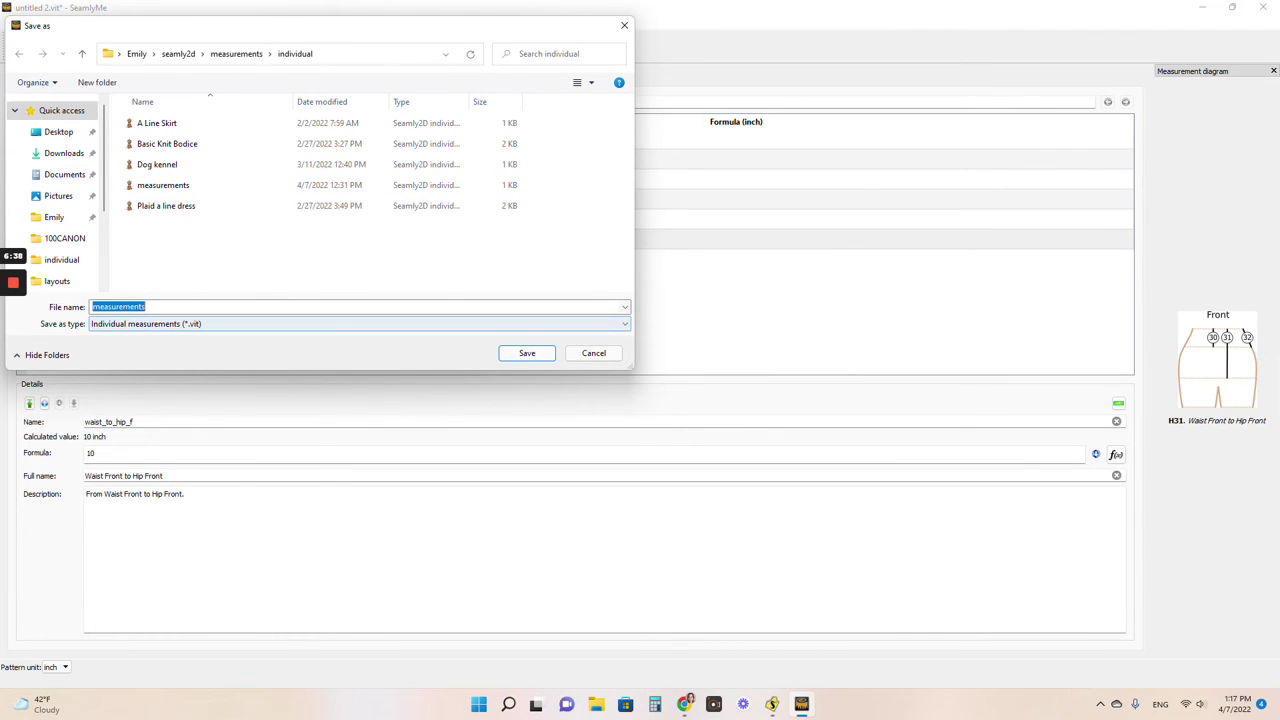
click(152, 308)
text(2)
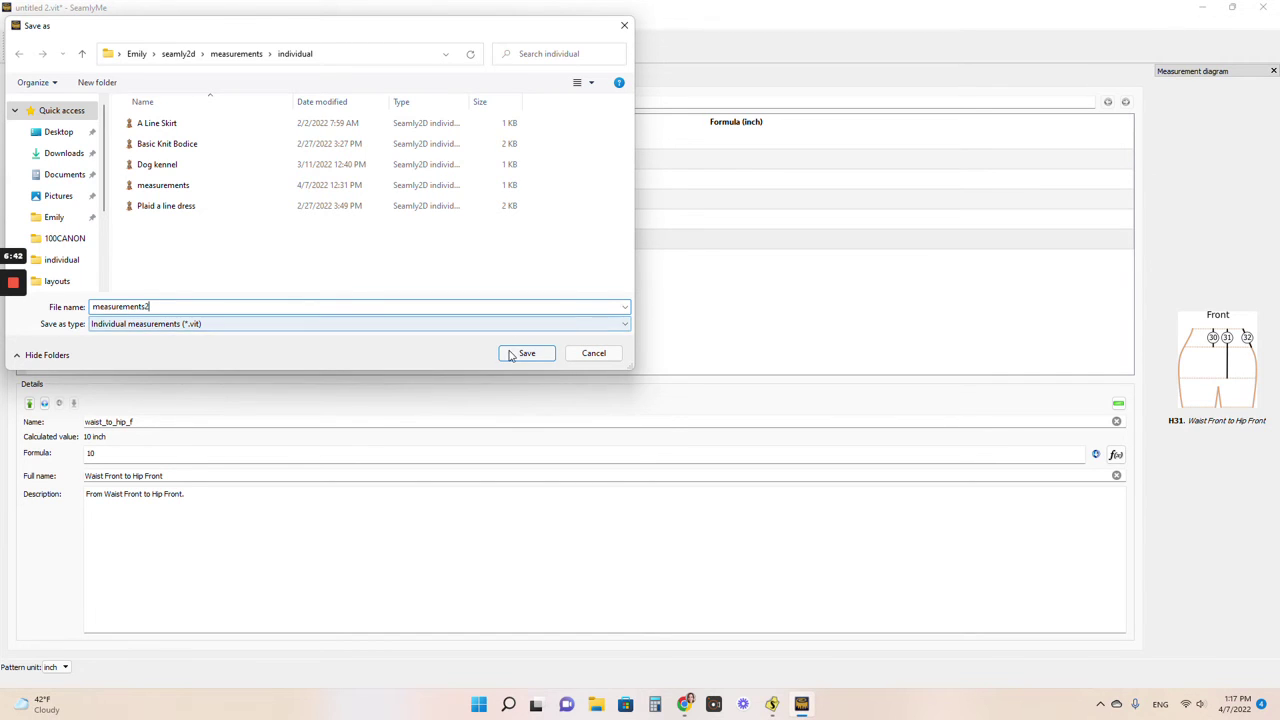
click(520, 354)
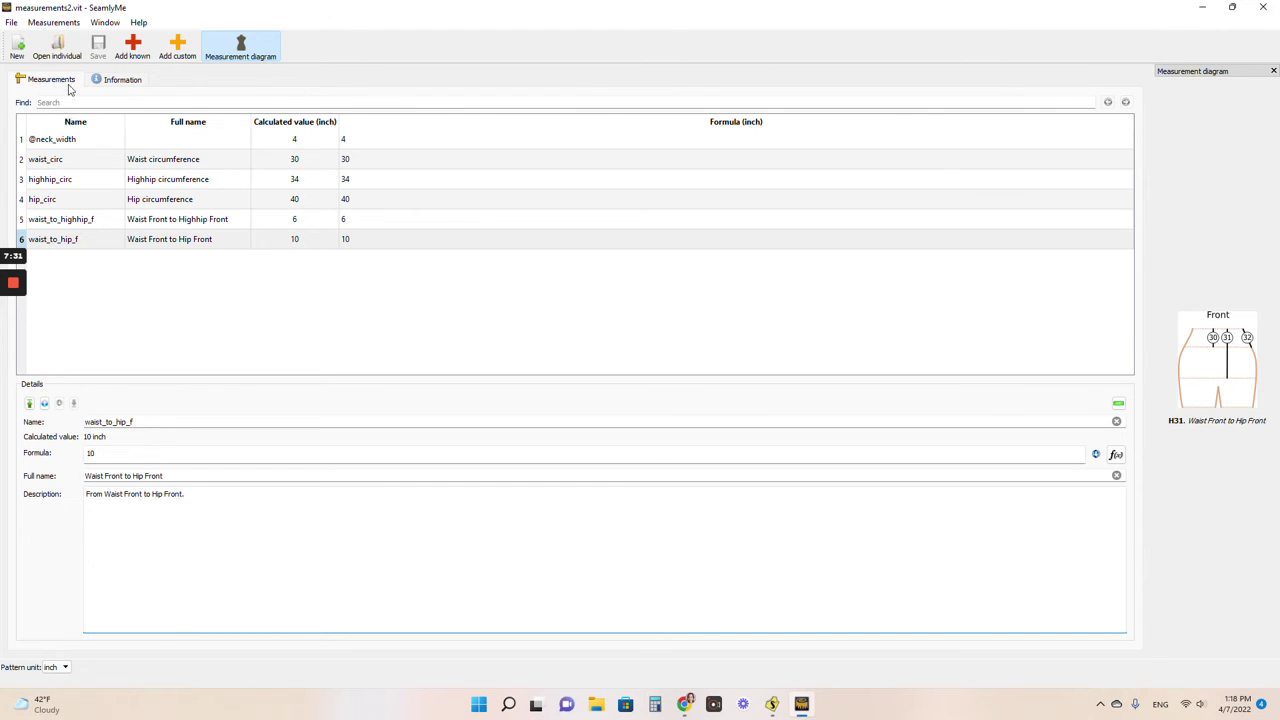
click(10, 24)
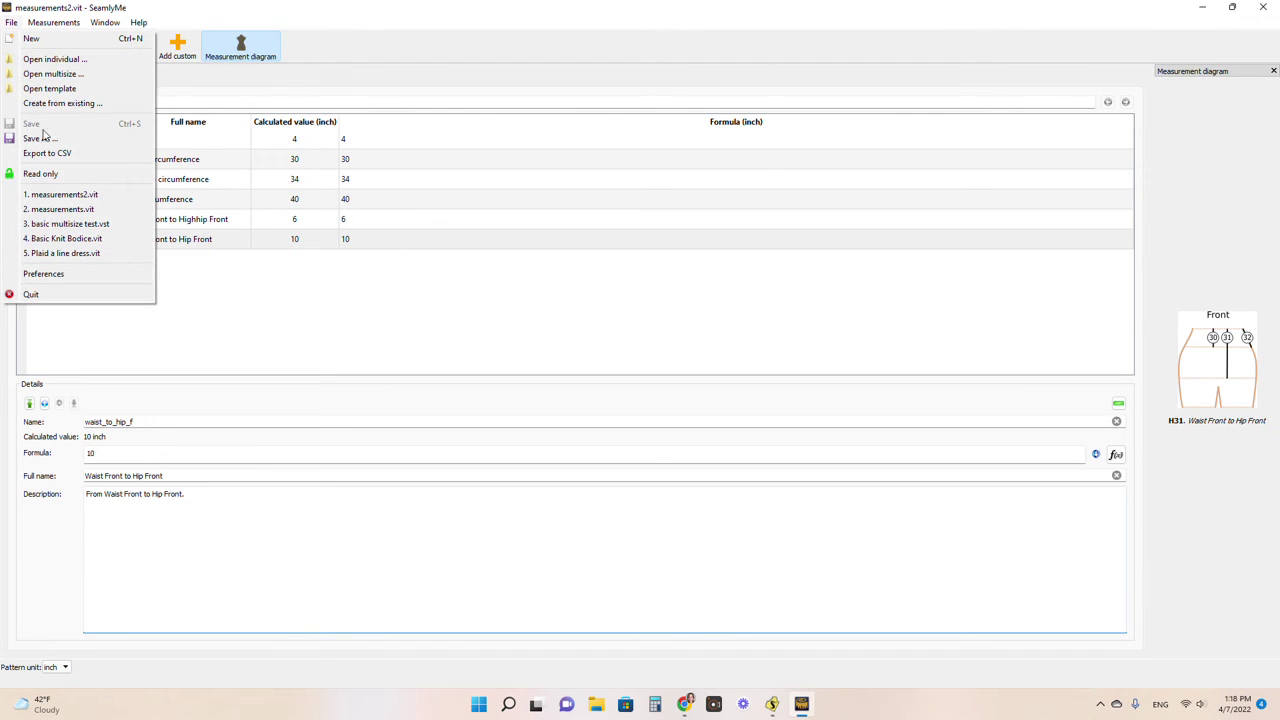
click(308, 299)
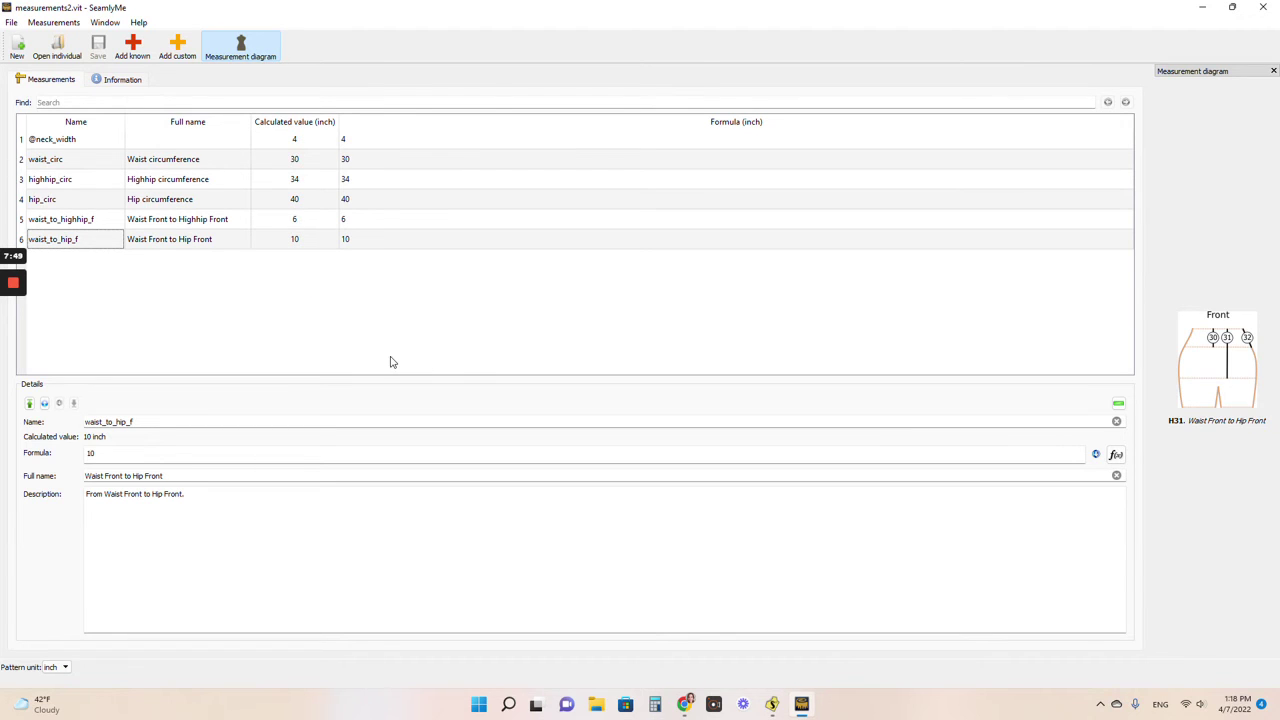
Step: Close SeamlyMe's measurements2.vit window and return to the empty untitled.val pattern
click(1265, 8)
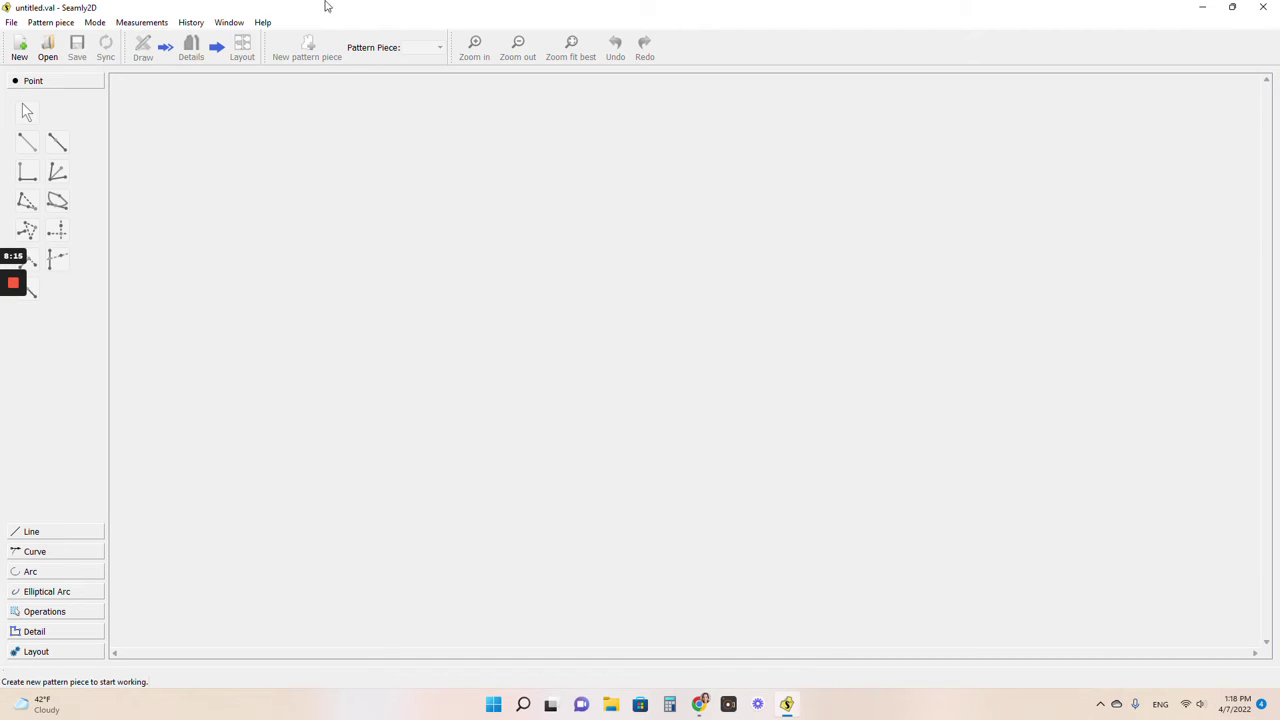
mouse_move(20, 300)
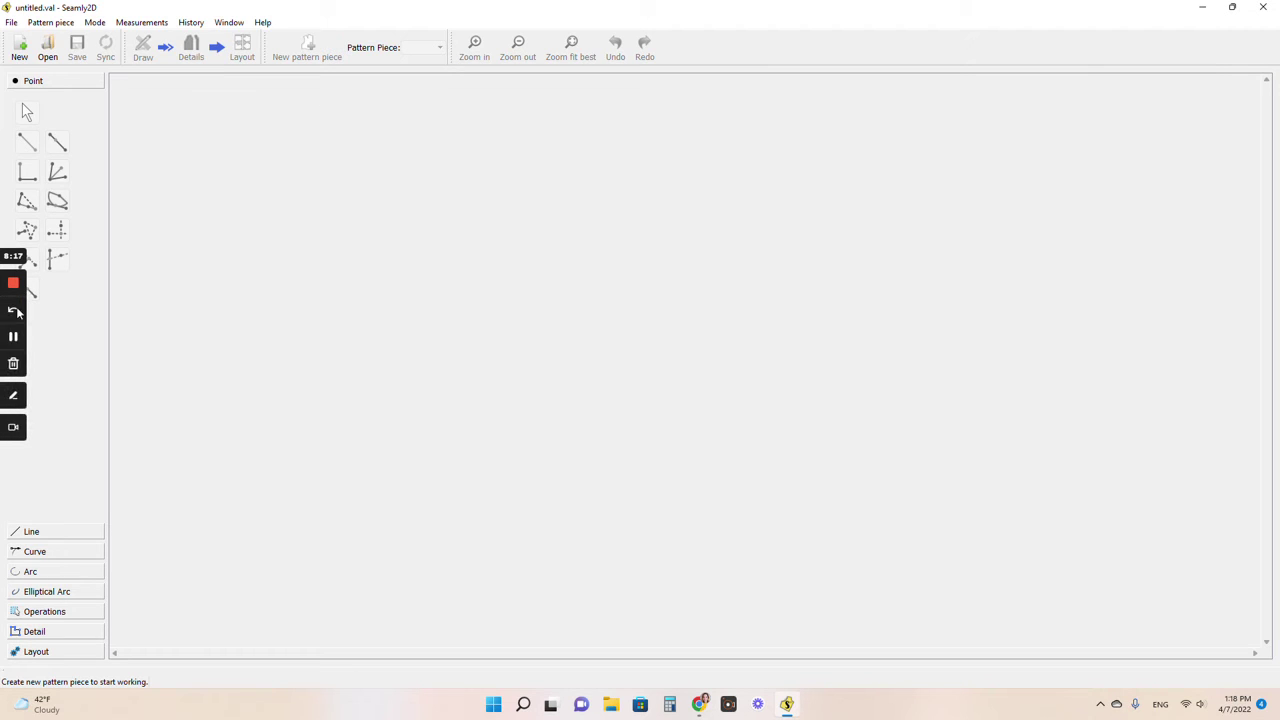
click(14, 394)
mouse_move(155, 7)
mouse_down()
mouse_move(58, 1)
mouse_move(4, 30)
mouse_move(82, 52)
mouse_move(286, 52)
mouse_move(305, 18)
mouse_move(165, 9)
mouse_move(140, 46)
mouse_move(179, 31)
mouse_move(158, 8)
mouse_up()
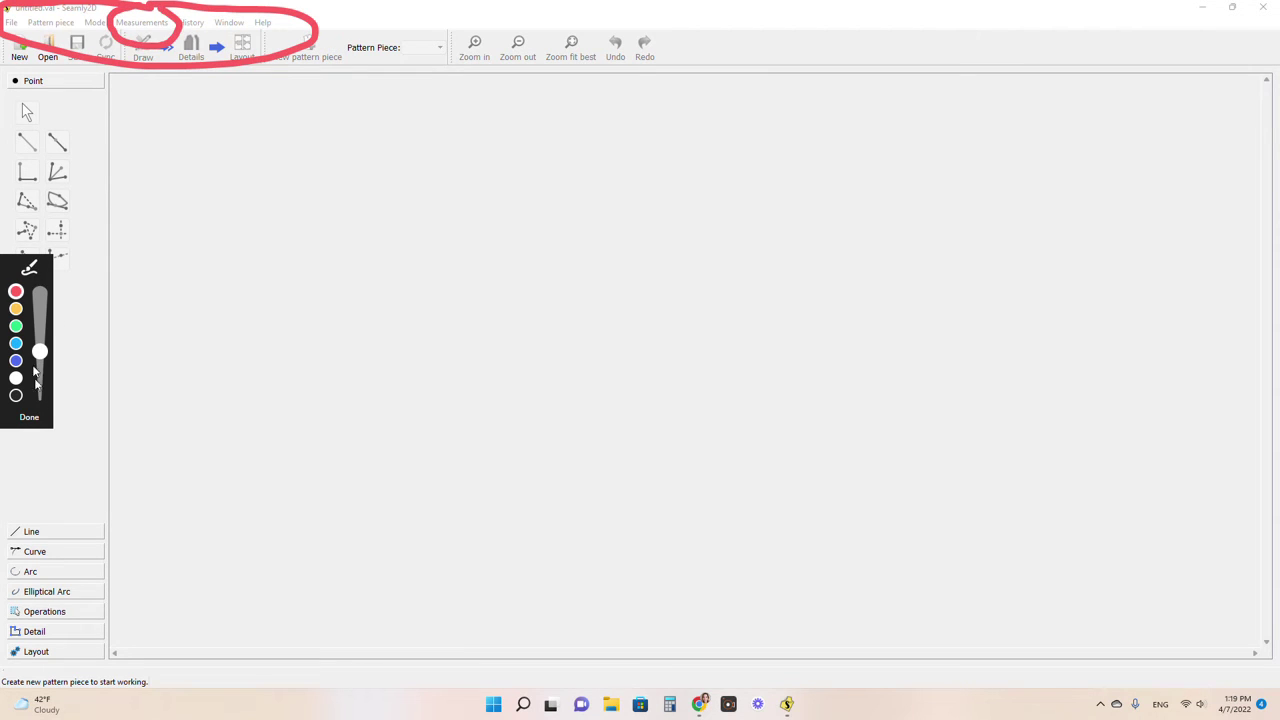
click(38, 416)
click(152, 22)
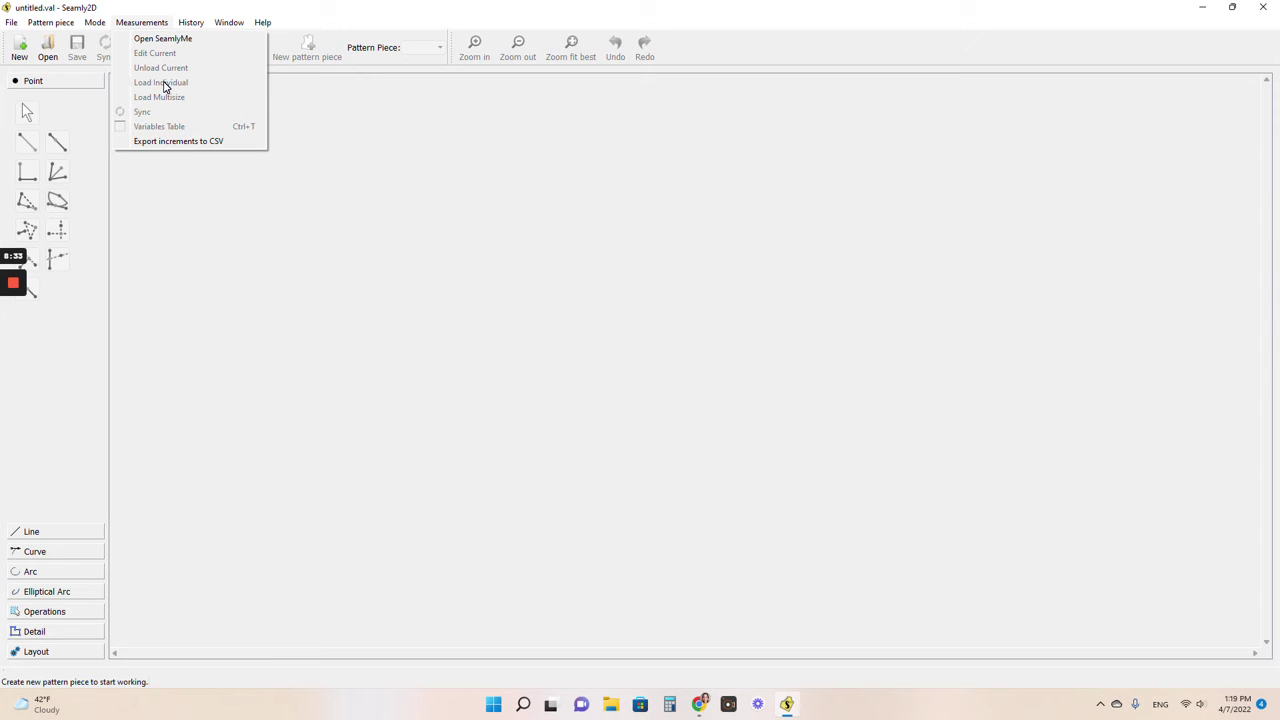
click(166, 40)
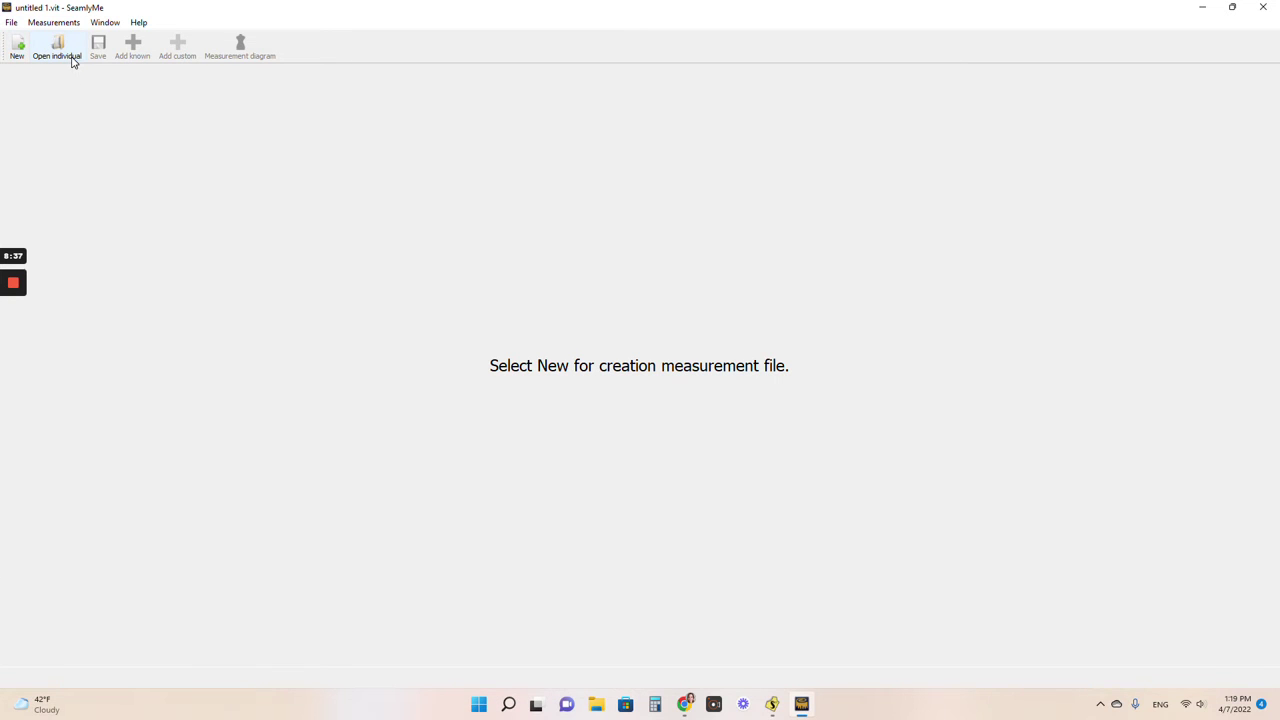
click(1263, 7)
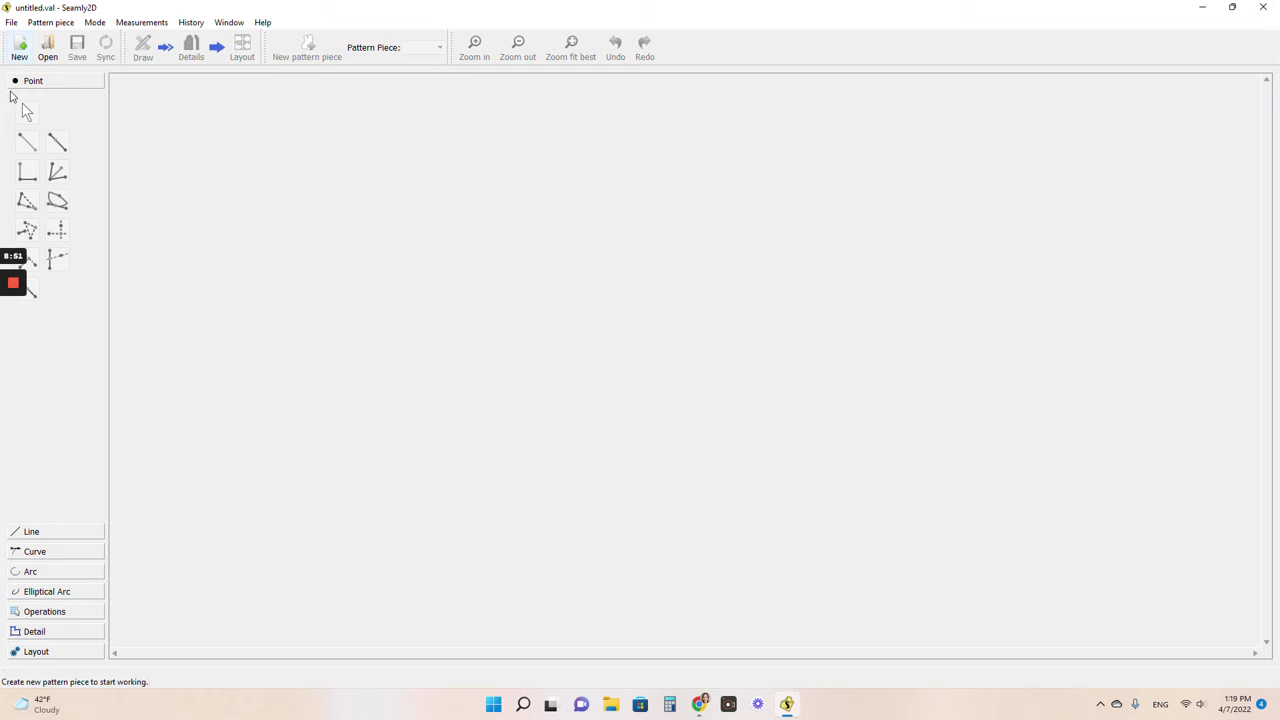
Step: Start a new pattern with piece name 'basic pattern example' and units kept in inches
mouse_move(17, 330)
click(13, 395)
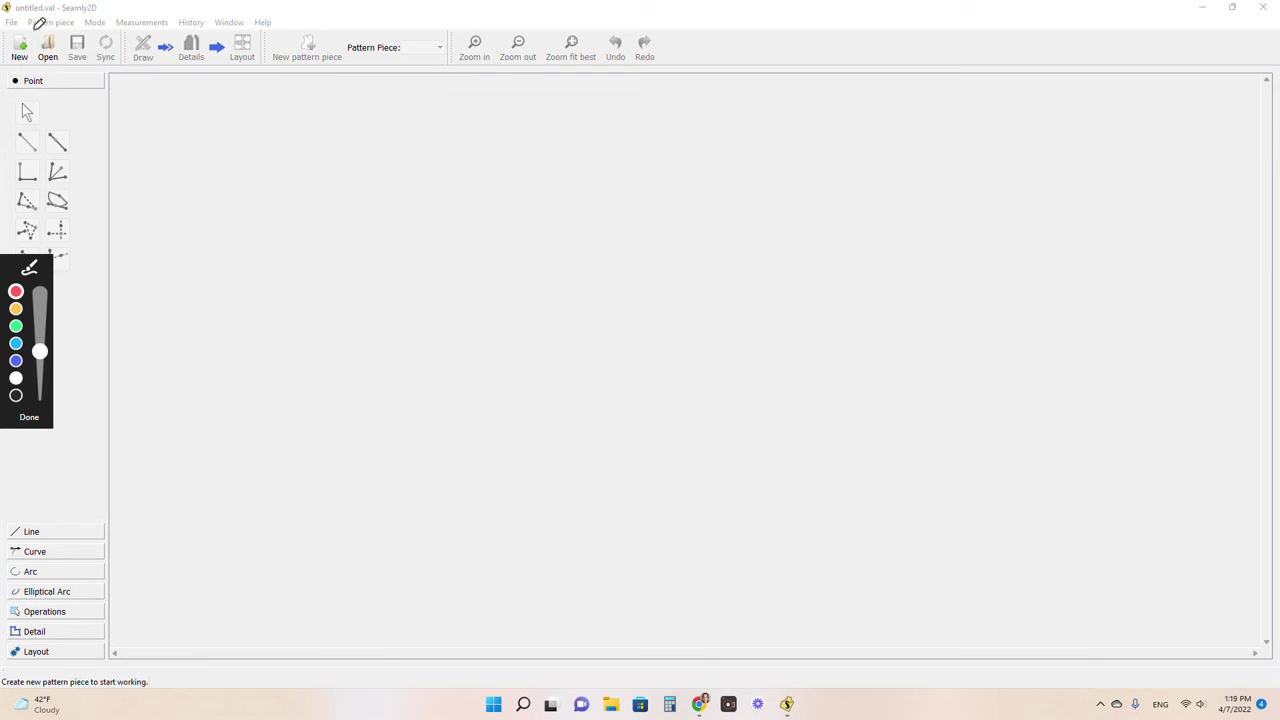
mouse_move(36, 22)
mouse_down()
mouse_move(10, 50)
mouse_move(45, 72)
mouse_move(38, 10)
mouse_move(30, 22)
mouse_up()
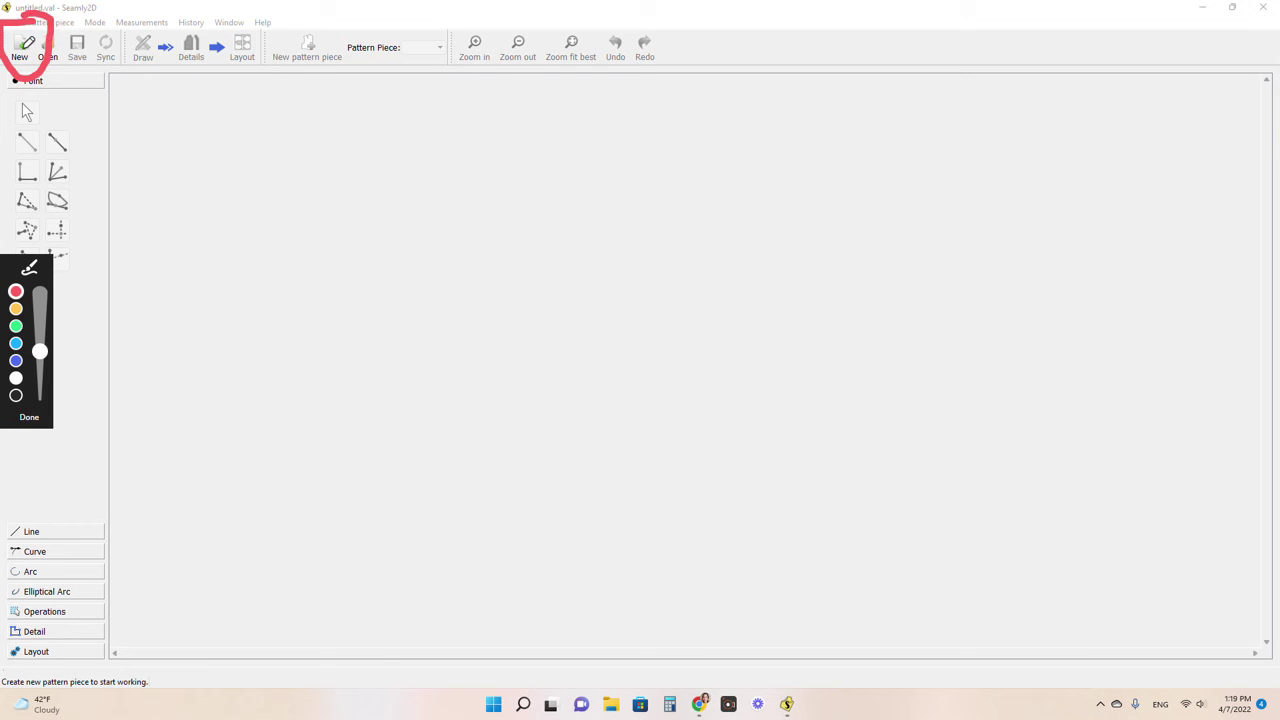
click(29, 417)
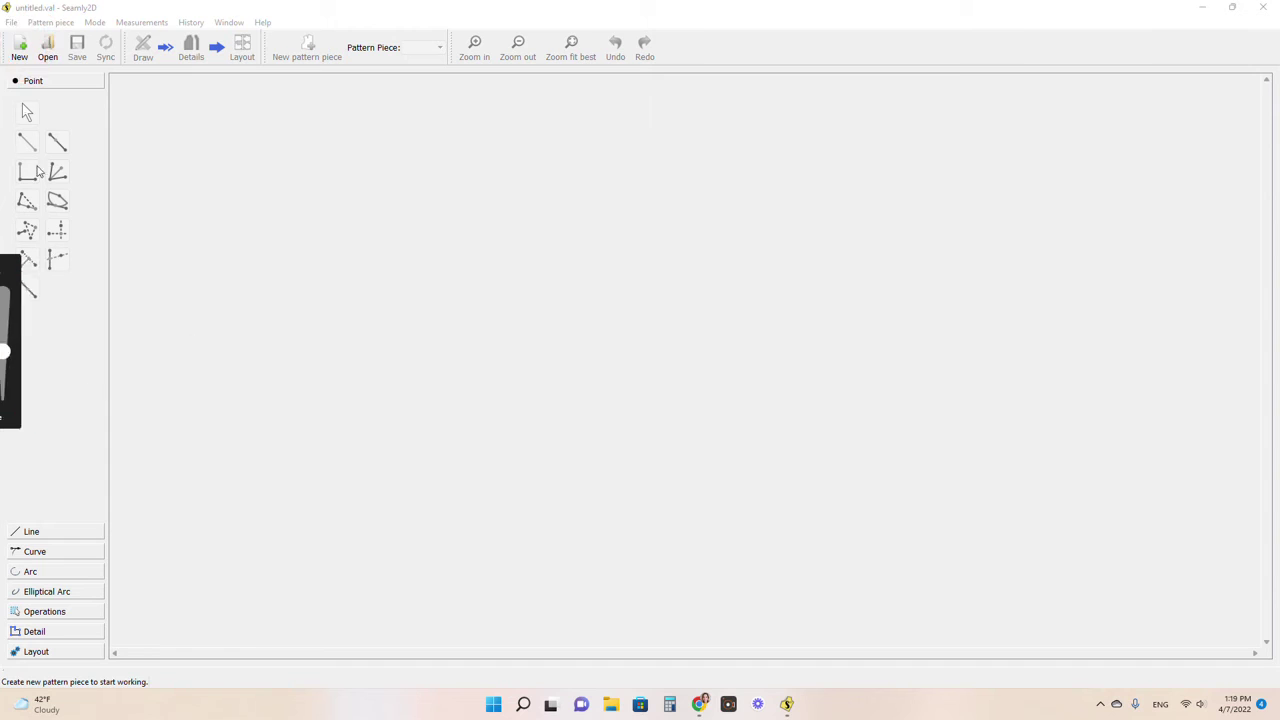
click(29, 53)
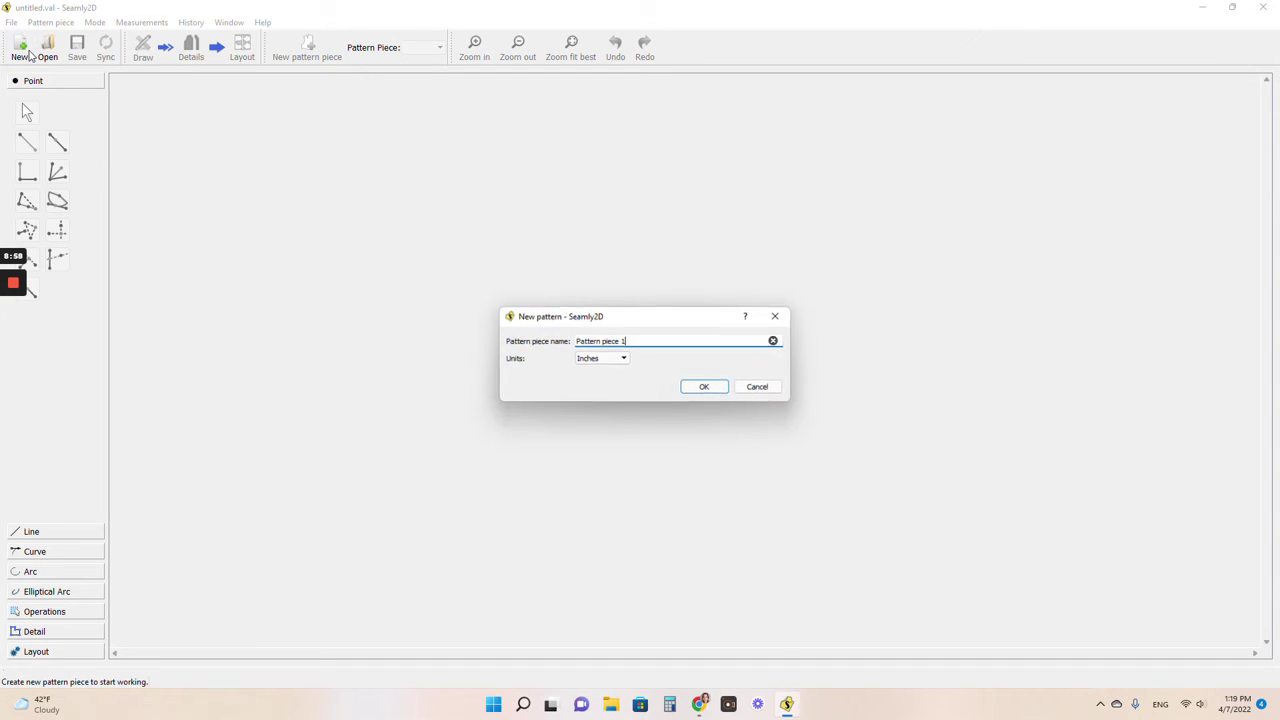
click(774, 342)
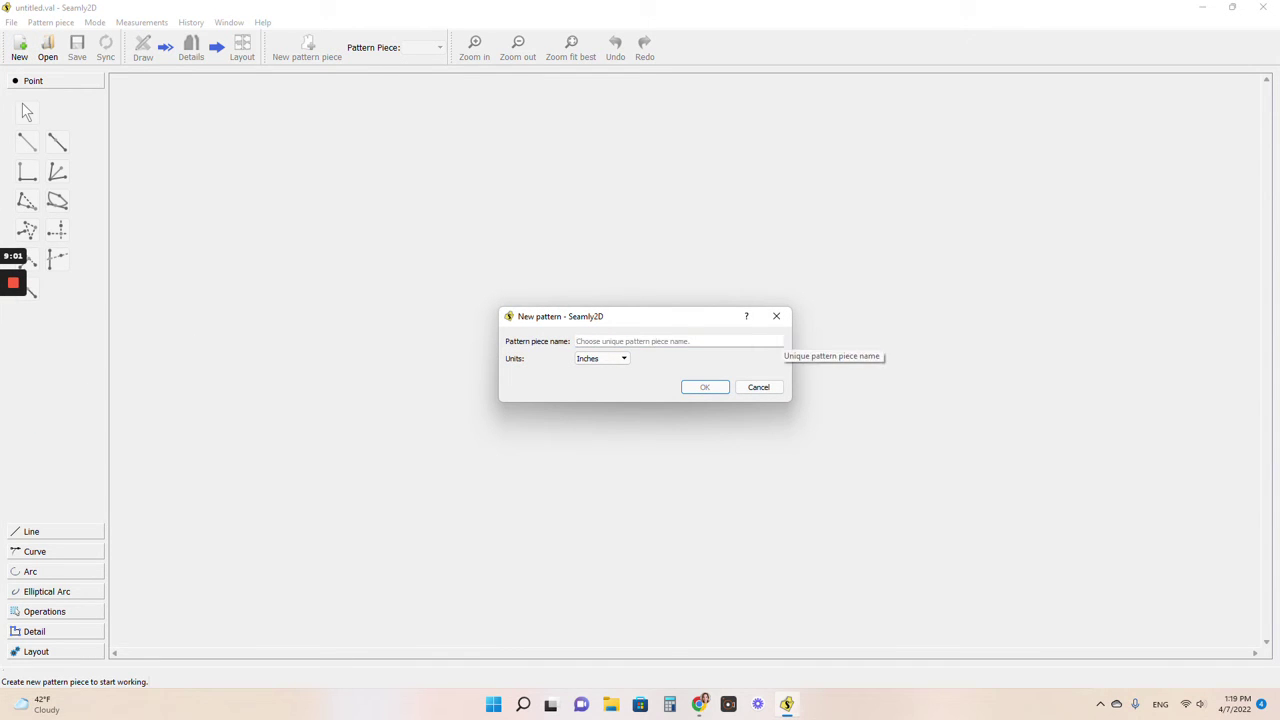
text(basic pattern example)
click(616, 360)
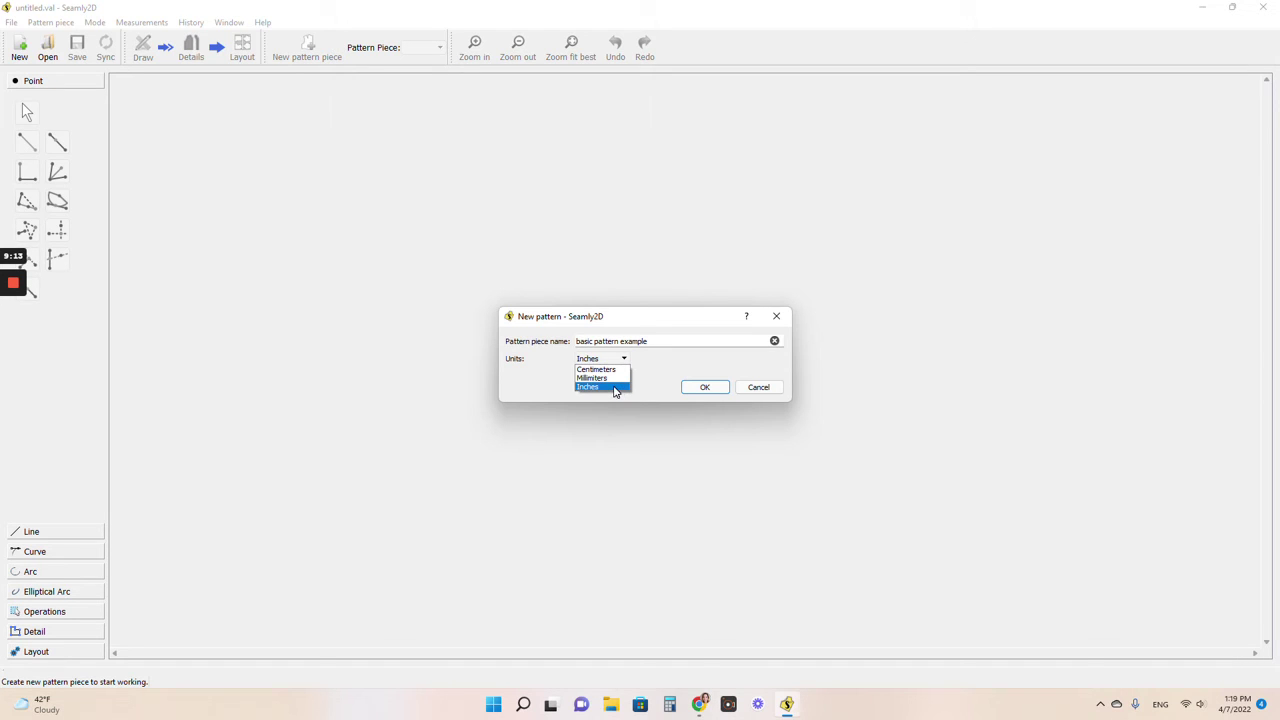
click(614, 388)
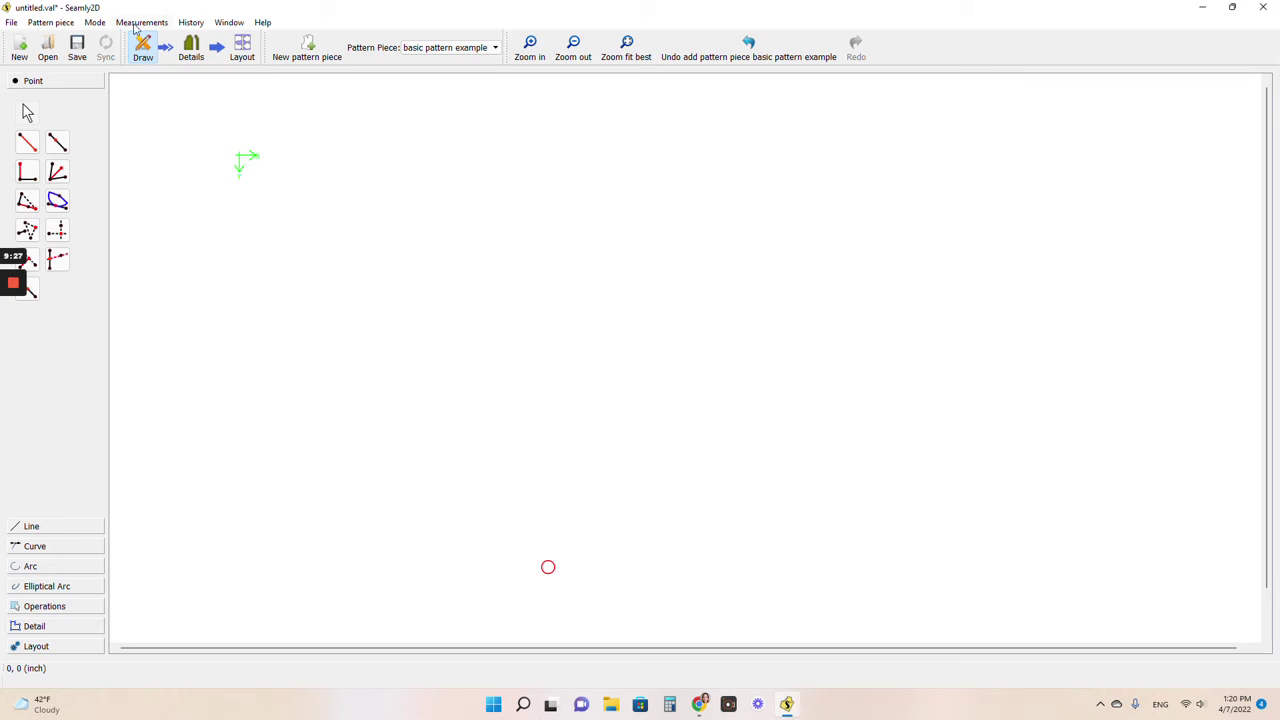
Step: Load the individual measurements file measurements2.vit into the pattern
mouse_move(28, 303)
click(23, 394)
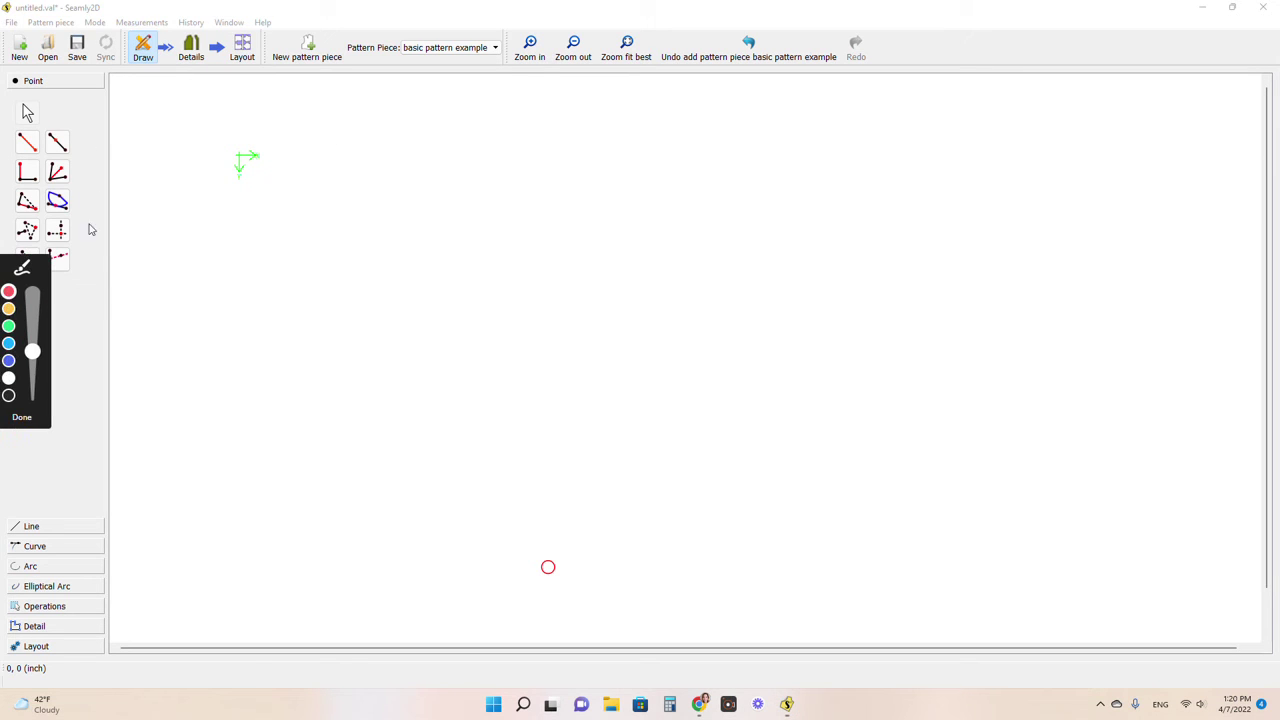
drag(152, 10, 97, 47)
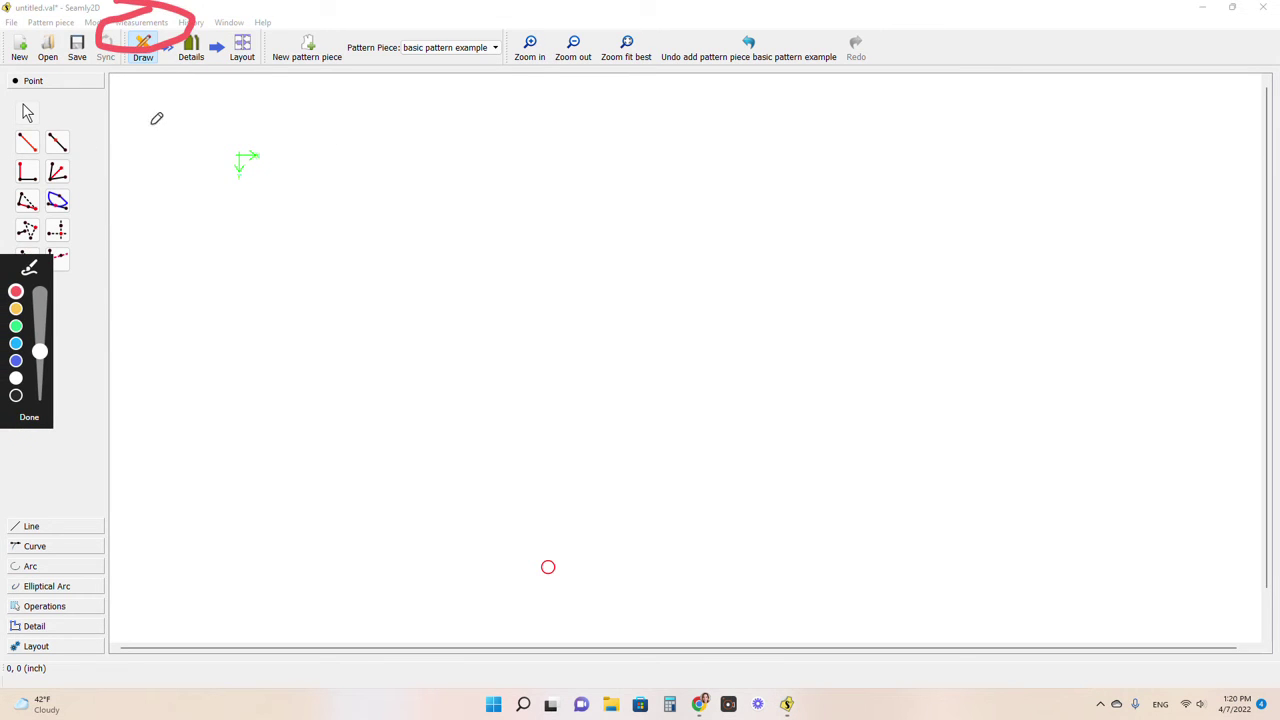
click(29, 417)
click(151, 24)
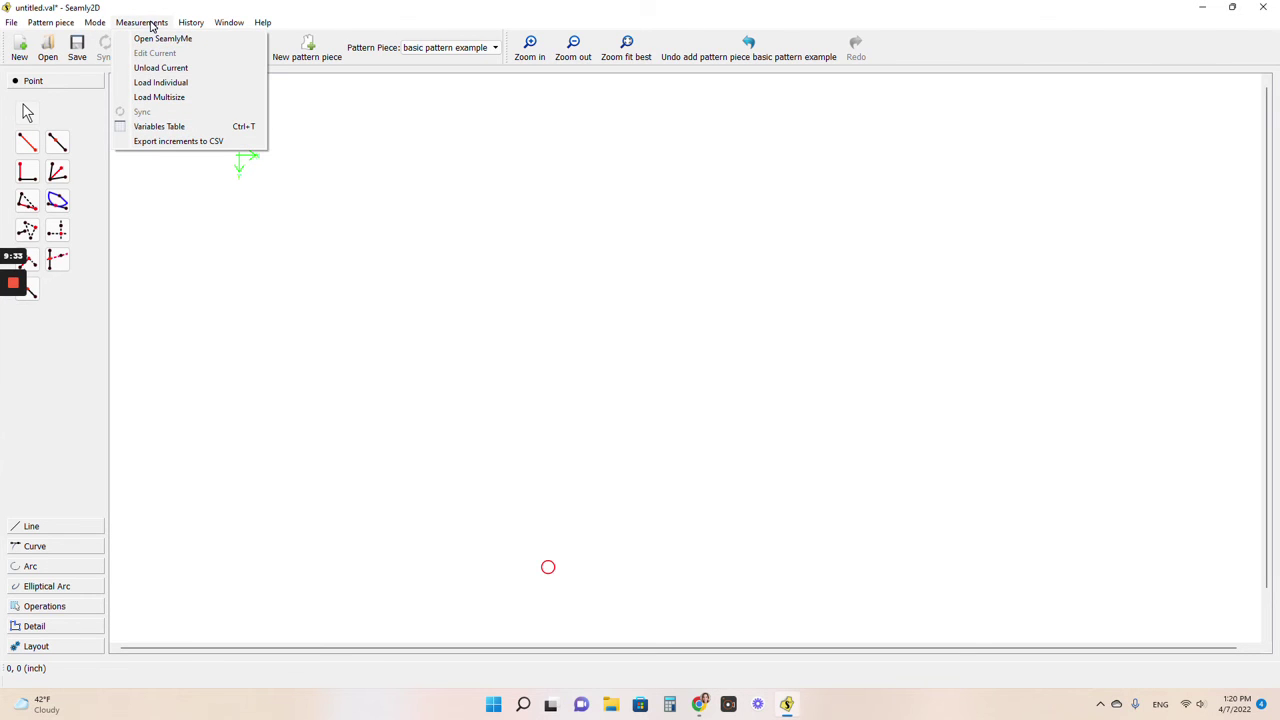
click(184, 87)
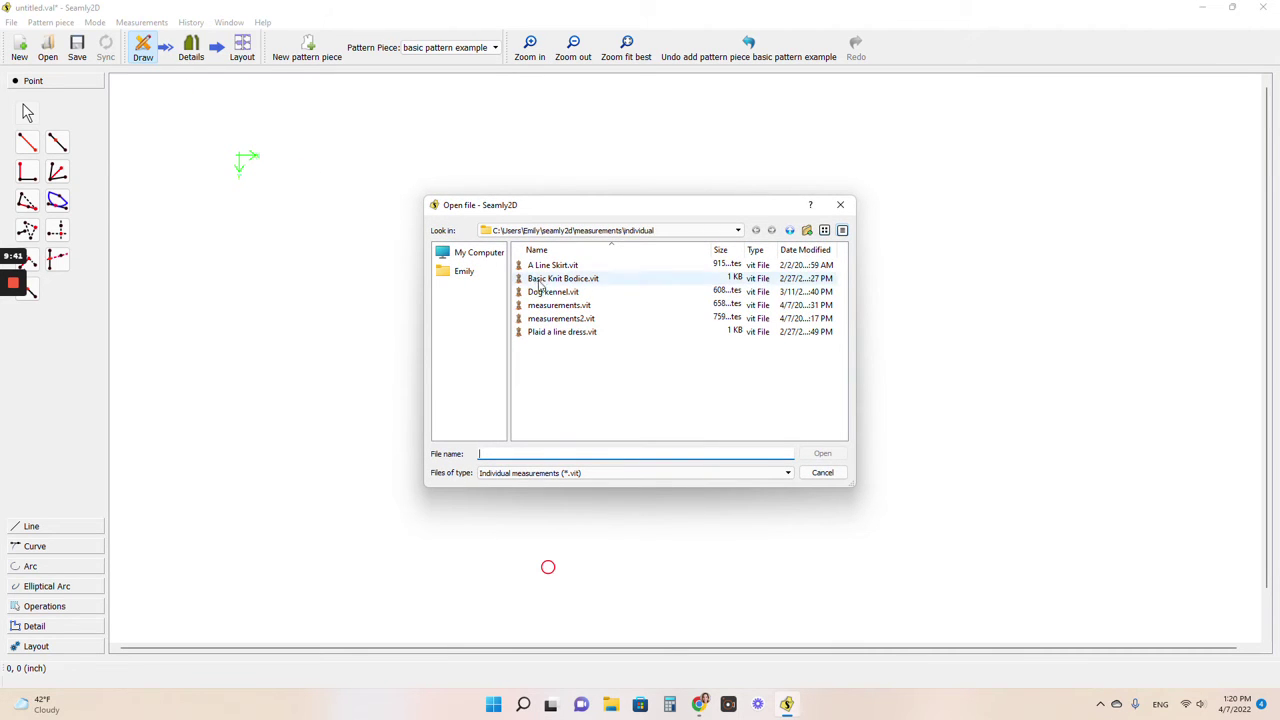
click(561, 318)
click(822, 453)
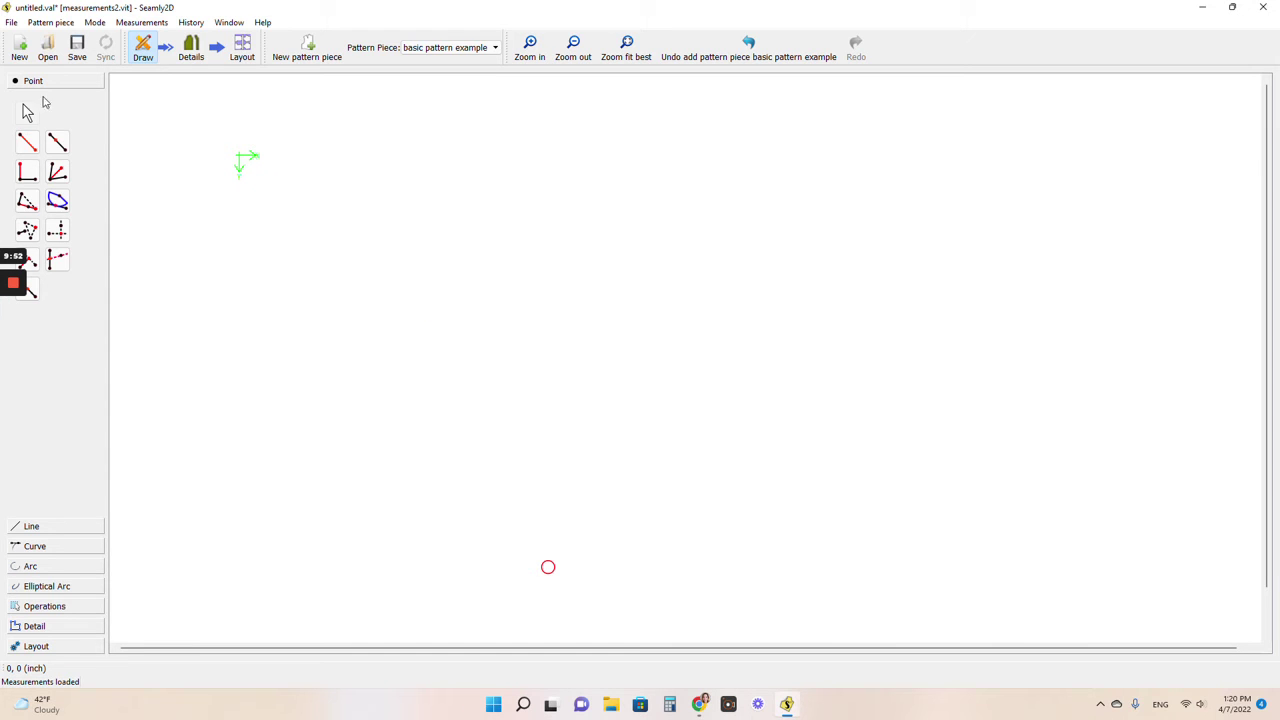
Step: Start a point at distance and angle from base point A, placed to its right
mouse_move(13, 283)
click(14, 403)
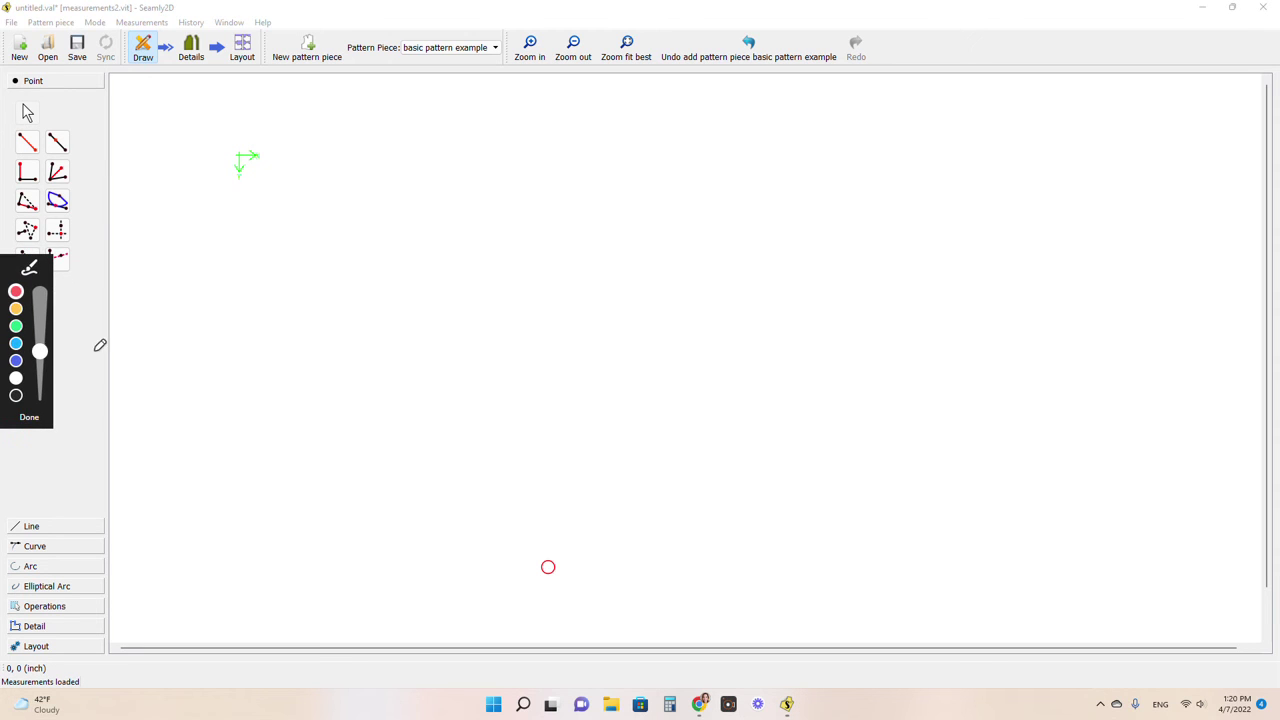
mouse_move(92, 354)
mouse_down()
mouse_move(88, 42)
mouse_move(4, 140)
mouse_move(38, 502)
mouse_move(105, 560)
mouse_up()
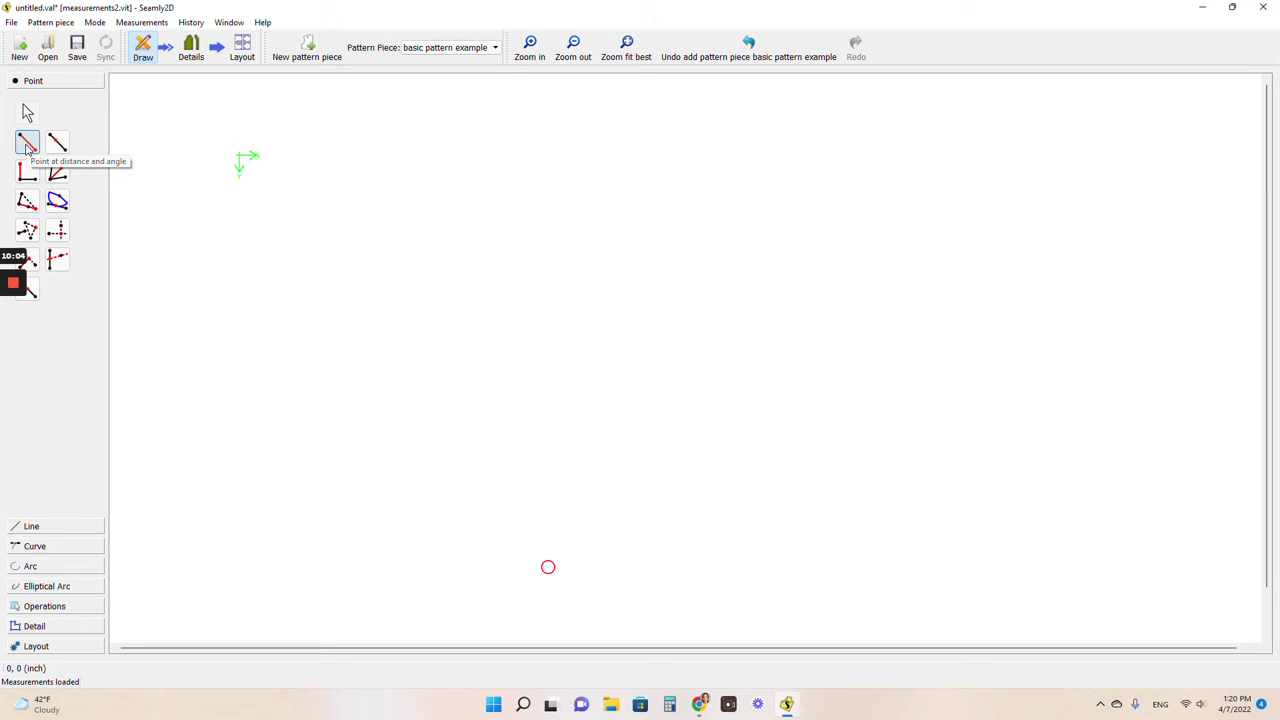
click(27, 148)
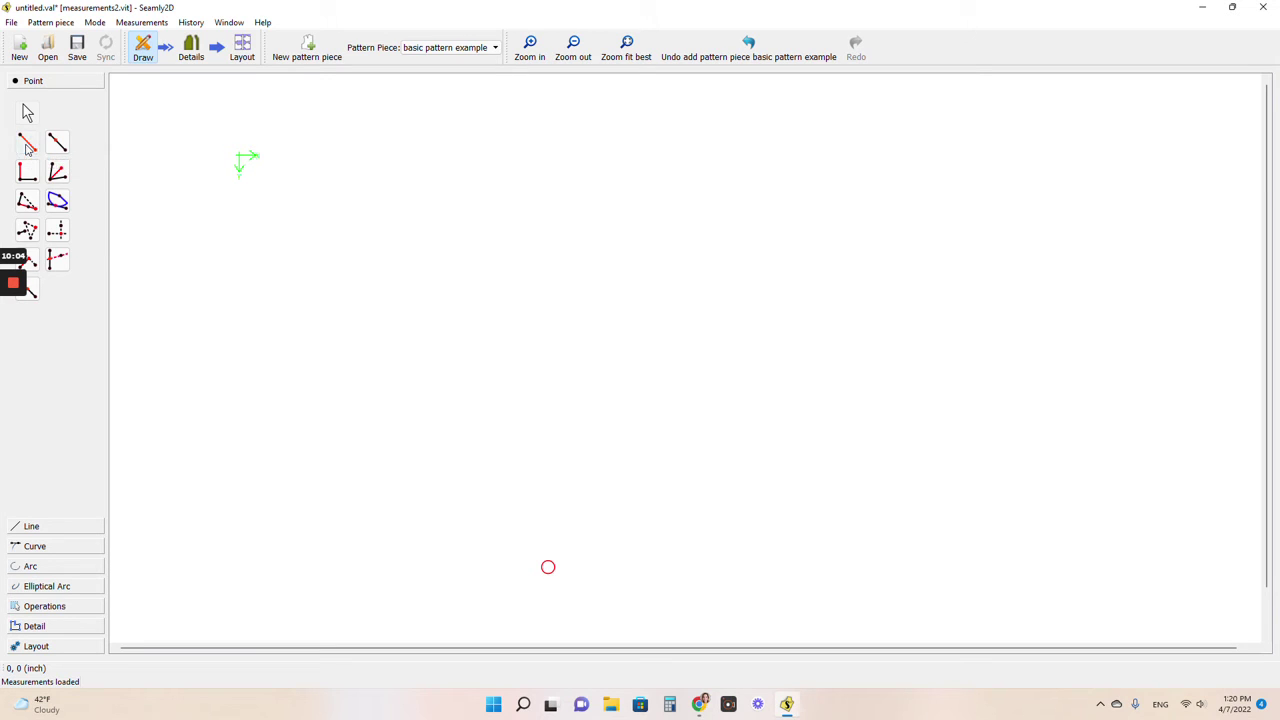
click(548, 568)
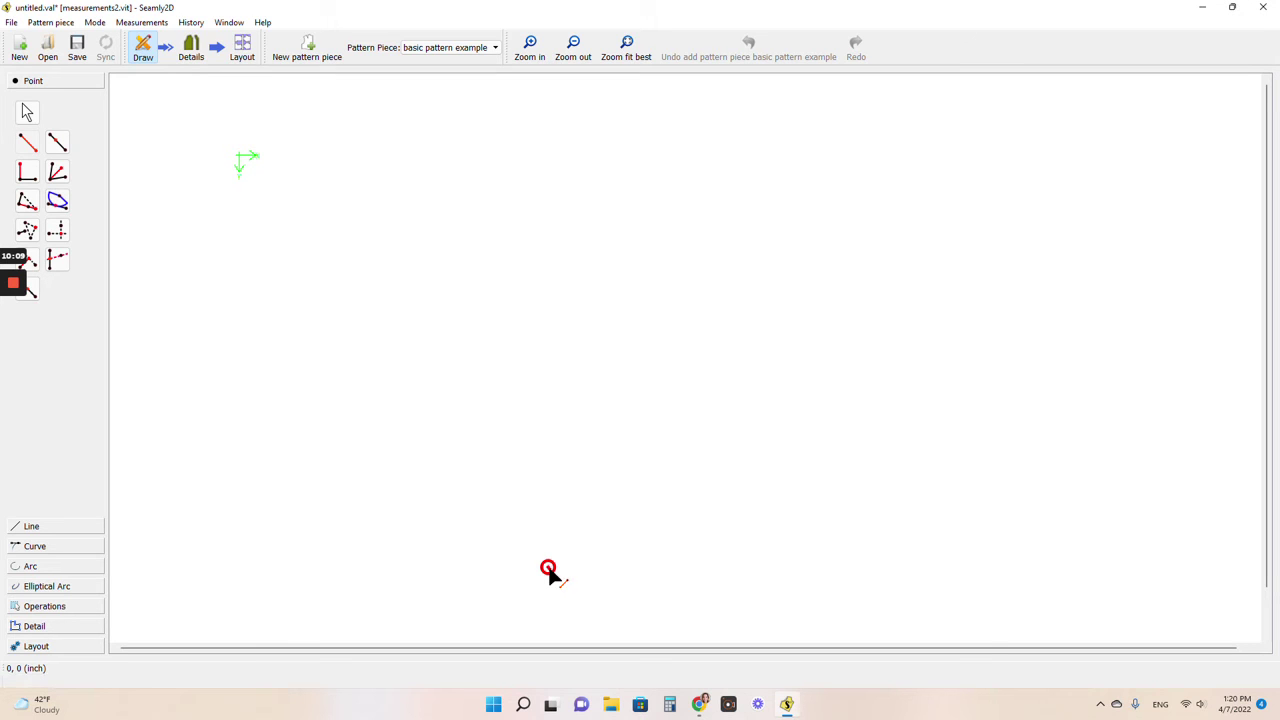
click(901, 571)
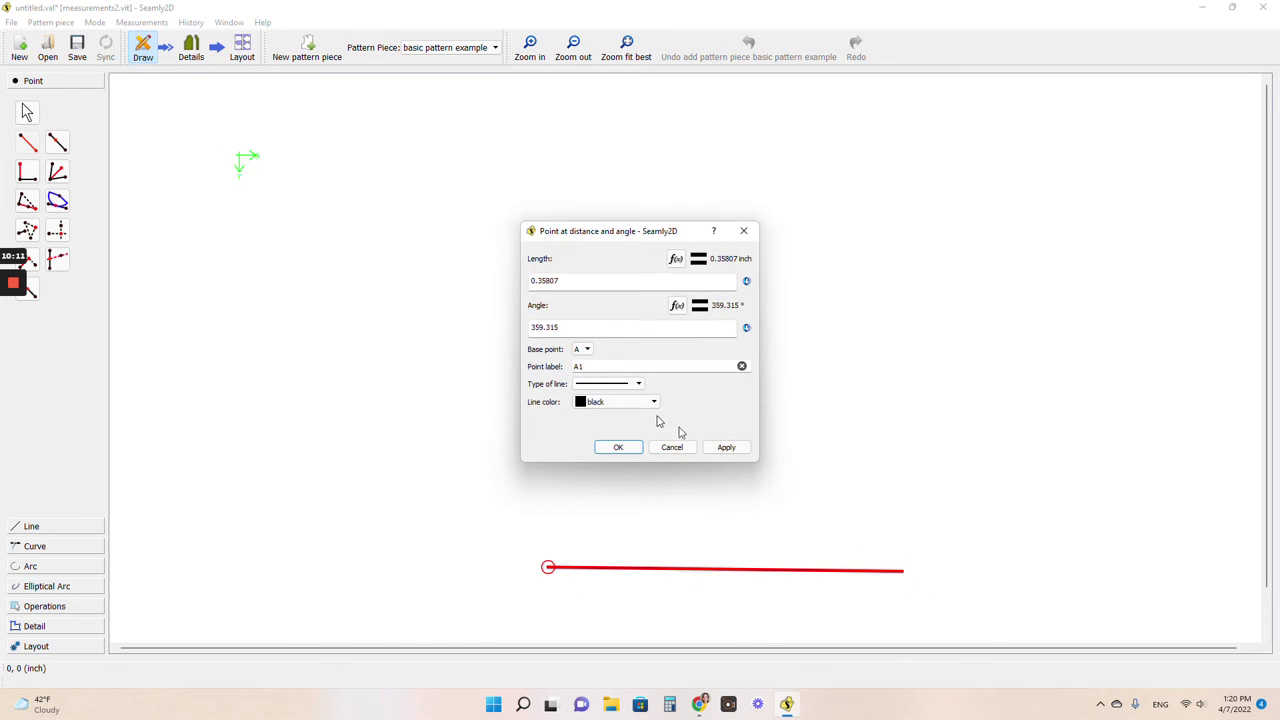
Step: Set the new point's angle to 0° and bring up its length formula editor
click(559, 327)
key(ctrl+a)
text(0)
click(676, 259)
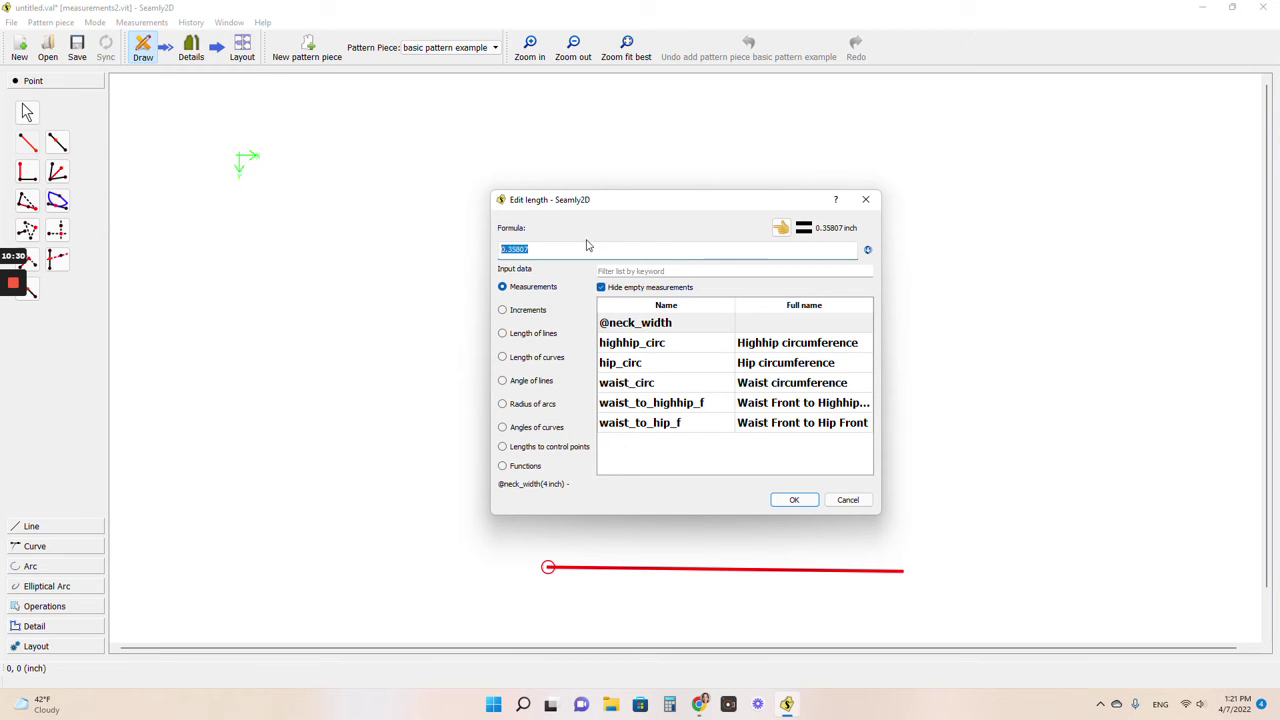
Step: Set A1's length formula to waist_circ/4 (7.5 inch) and create line A–A1
key(BackSpace)
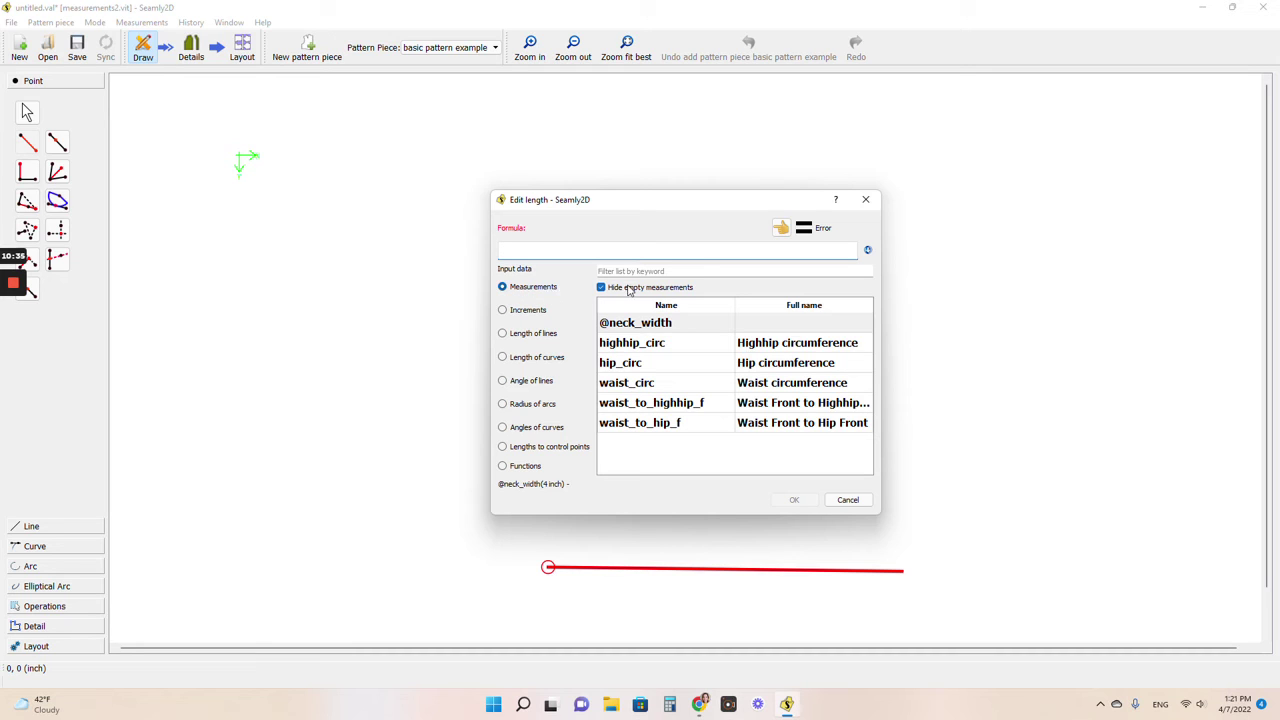
double_click(637, 392)
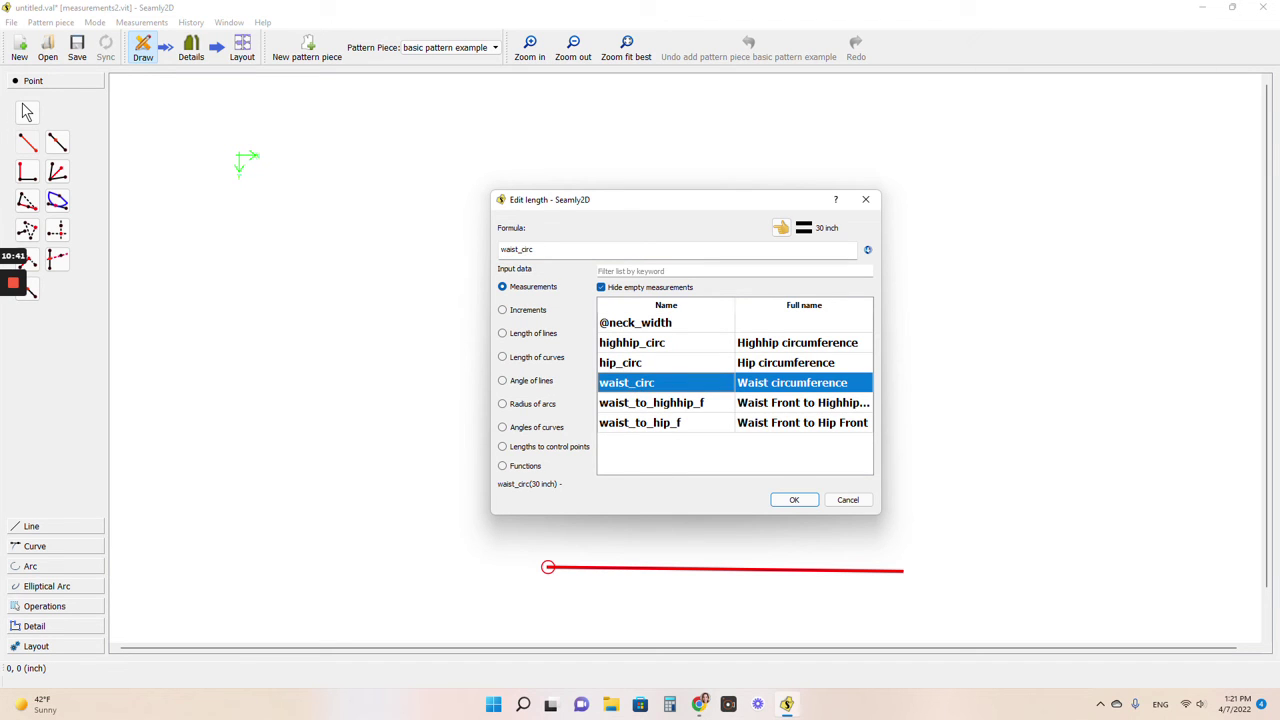
click(690, 249)
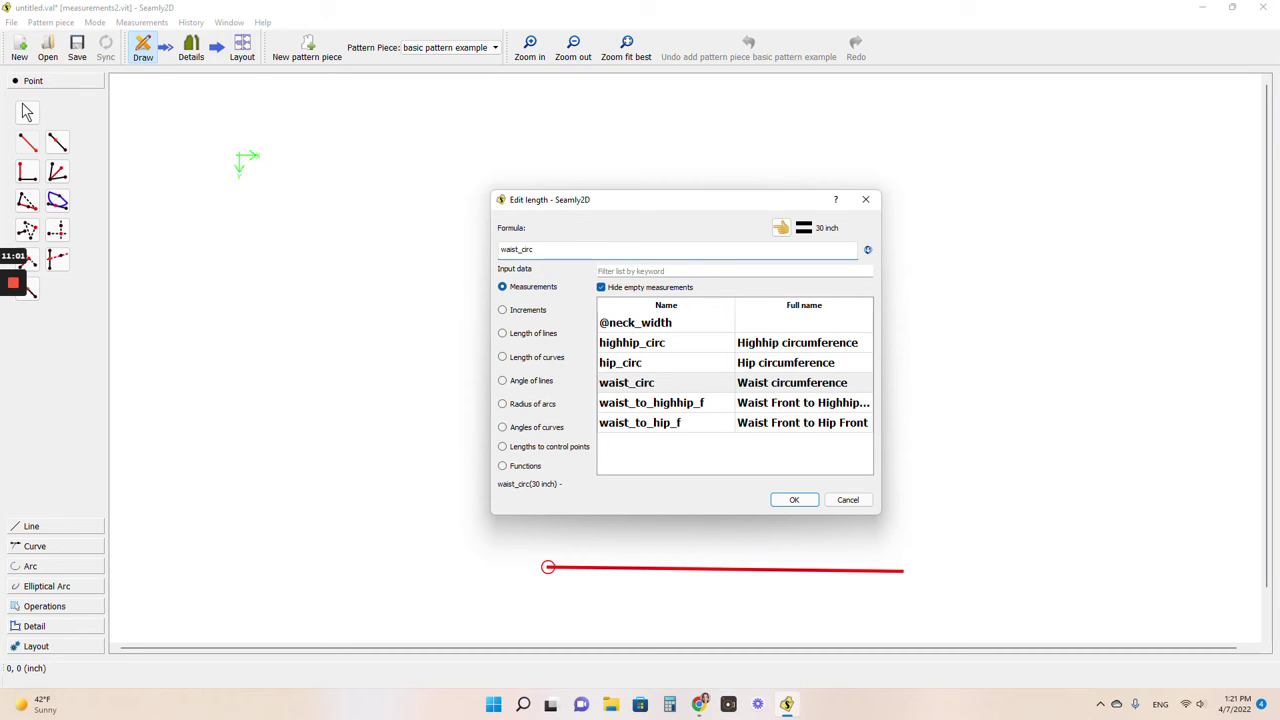
text(/4)
click(783, 501)
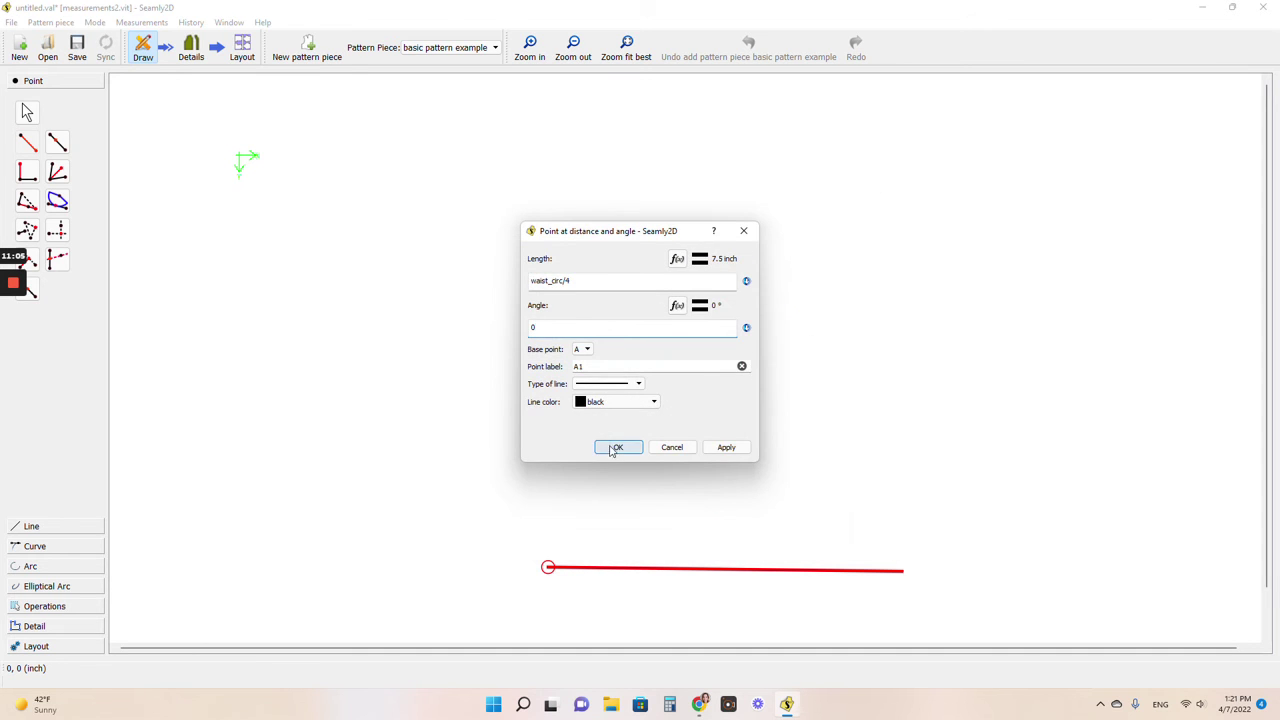
click(612, 447)
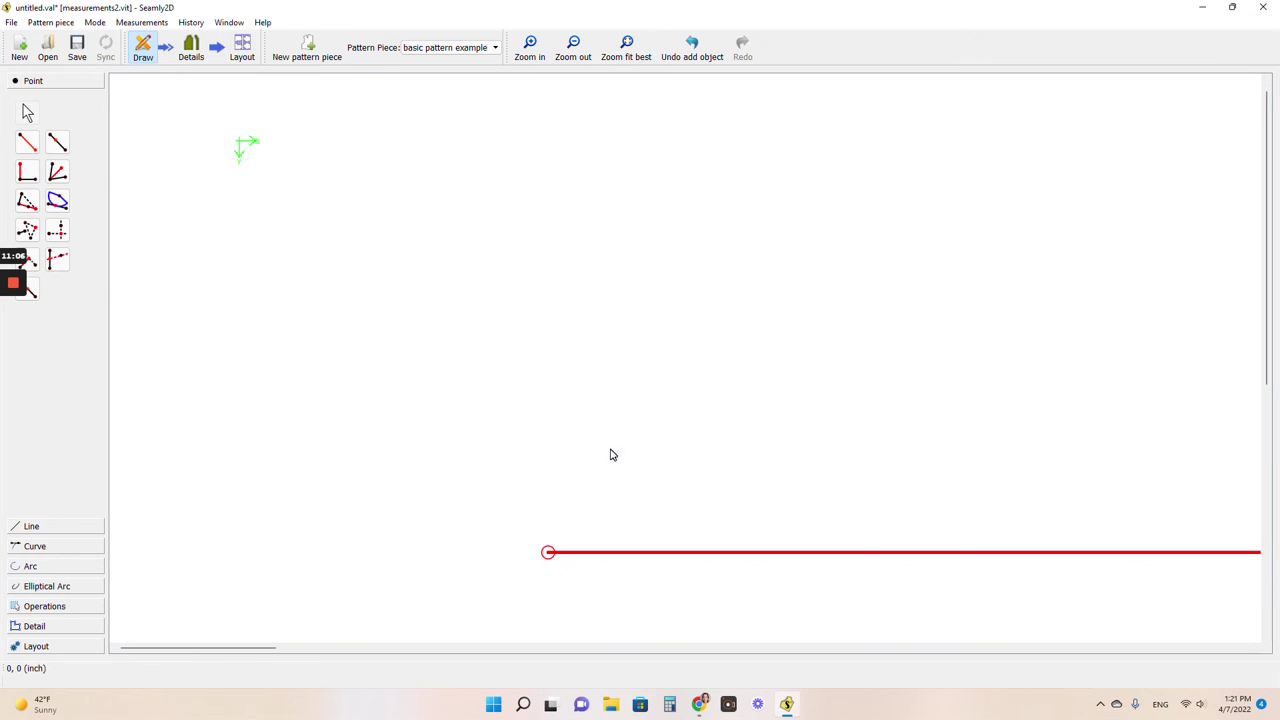
click(630, 55)
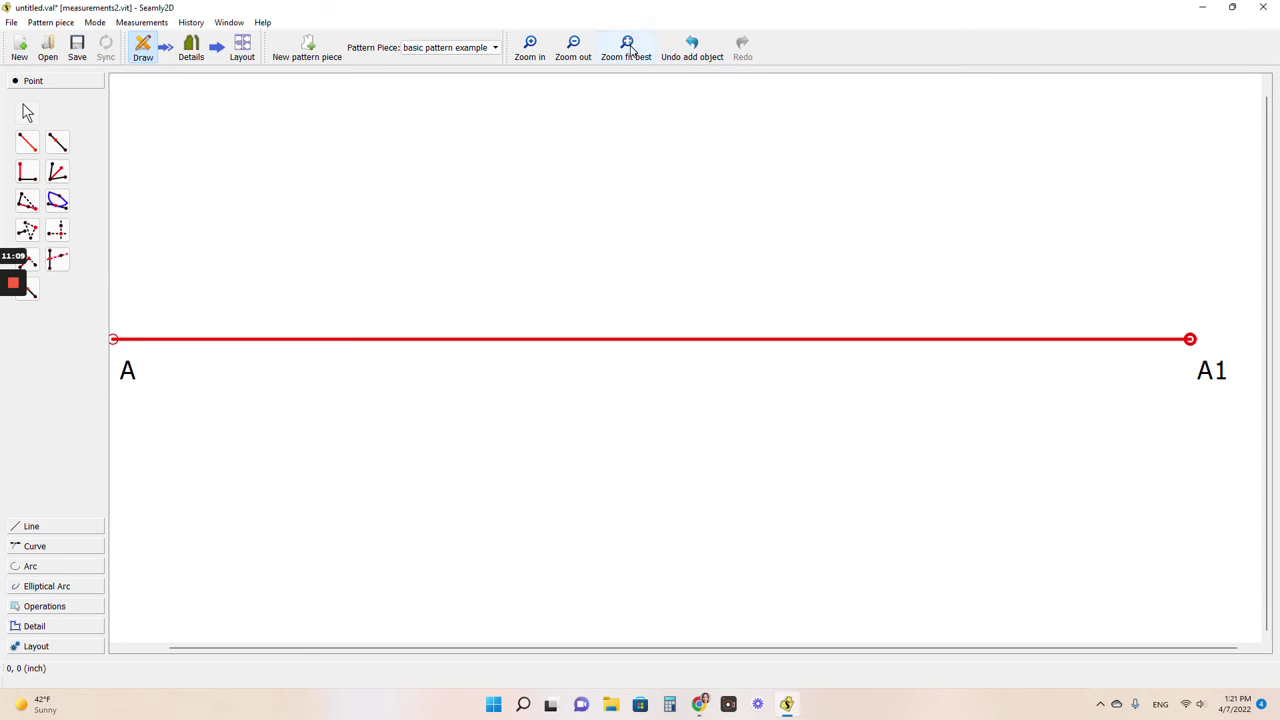
click(628, 55)
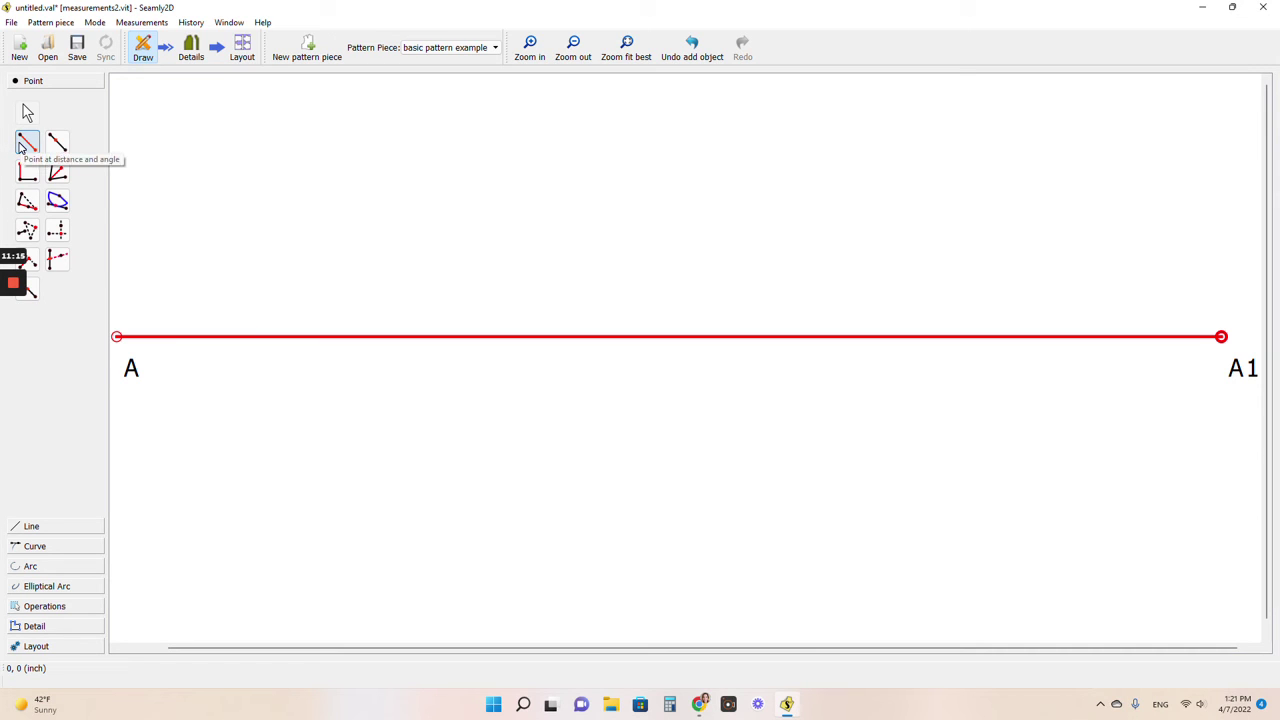
Step: Place point A2 straight below A with length formula waist_to_highhip_f (6 inch)
click(21, 146)
click(116, 336)
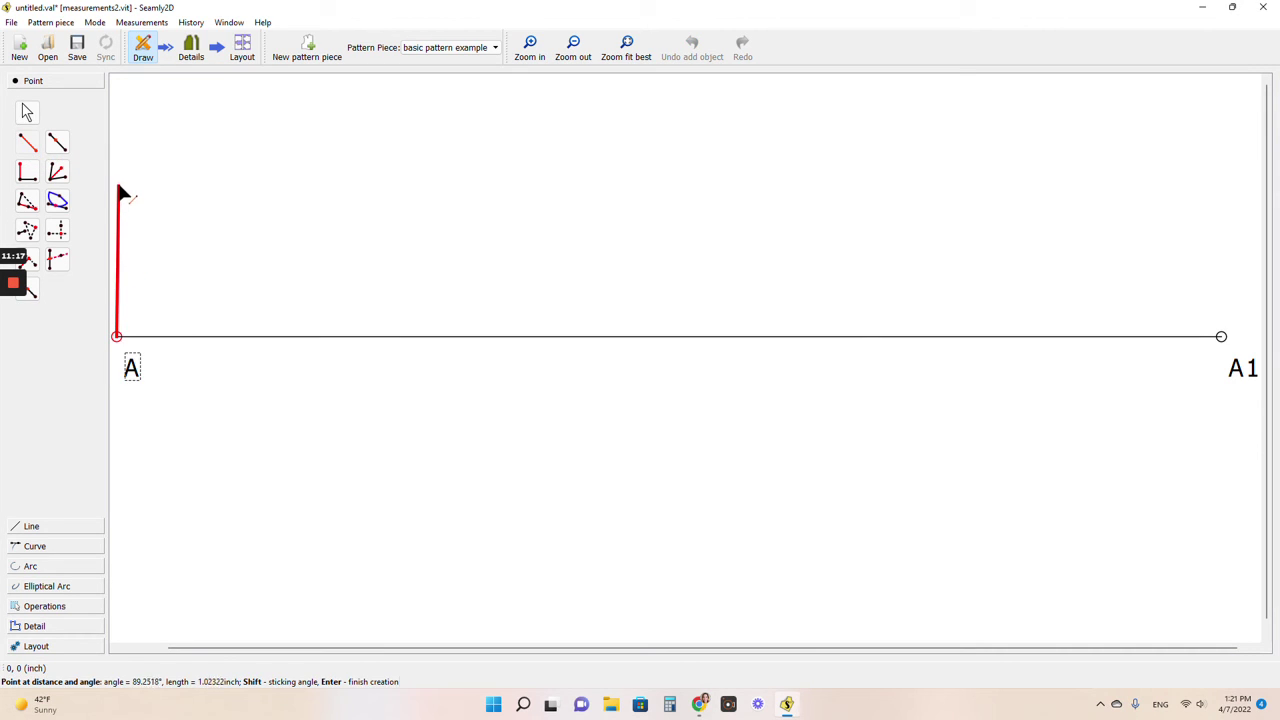
click(117, 520)
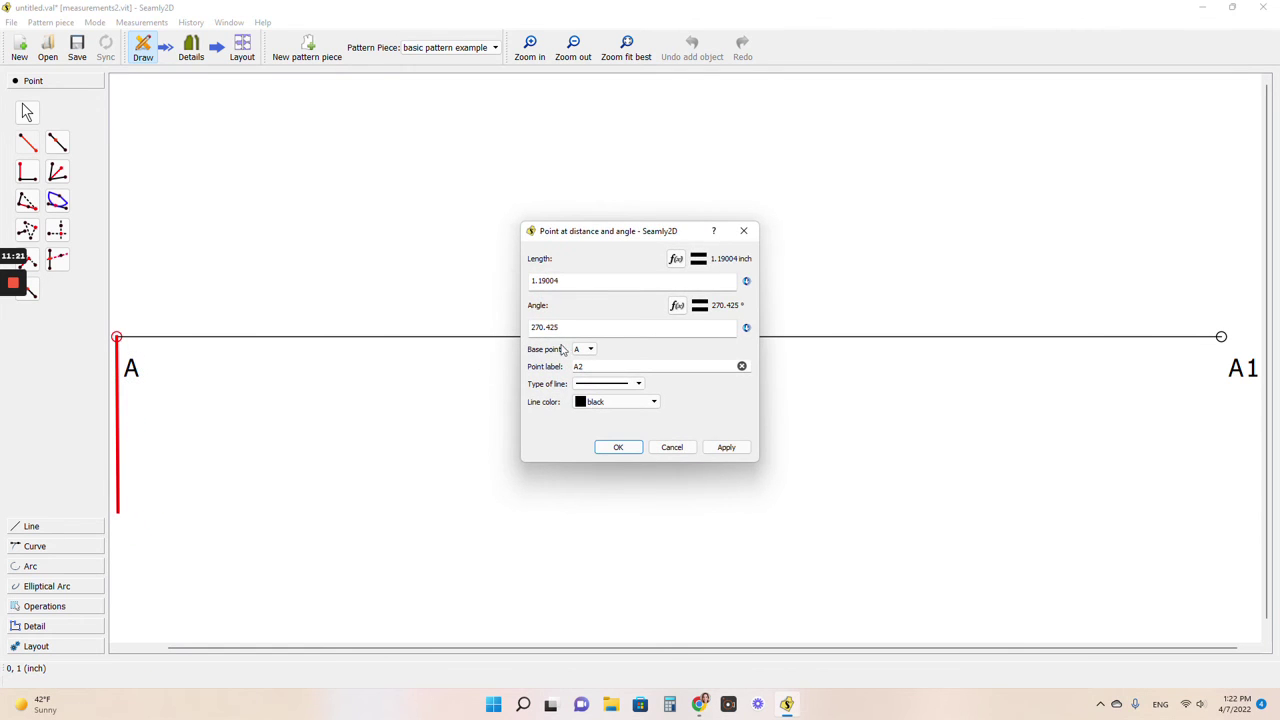
text(270)
click(676, 258)
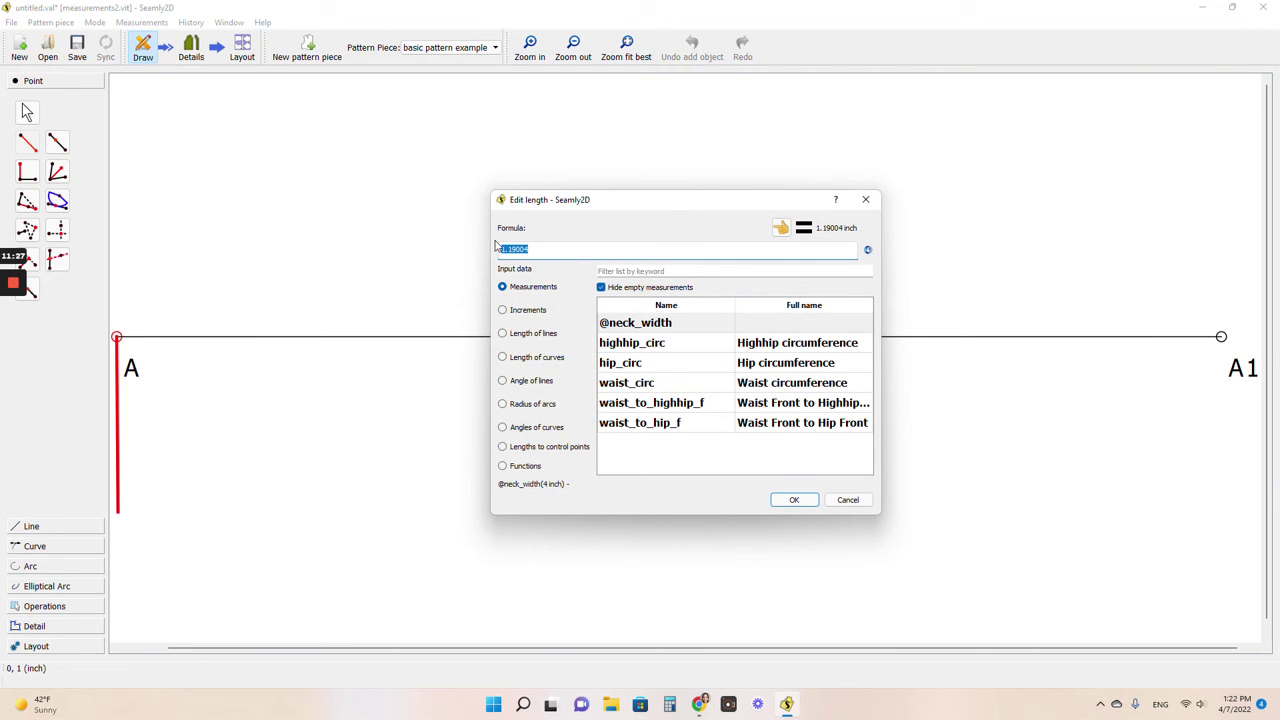
key(BackSpace)
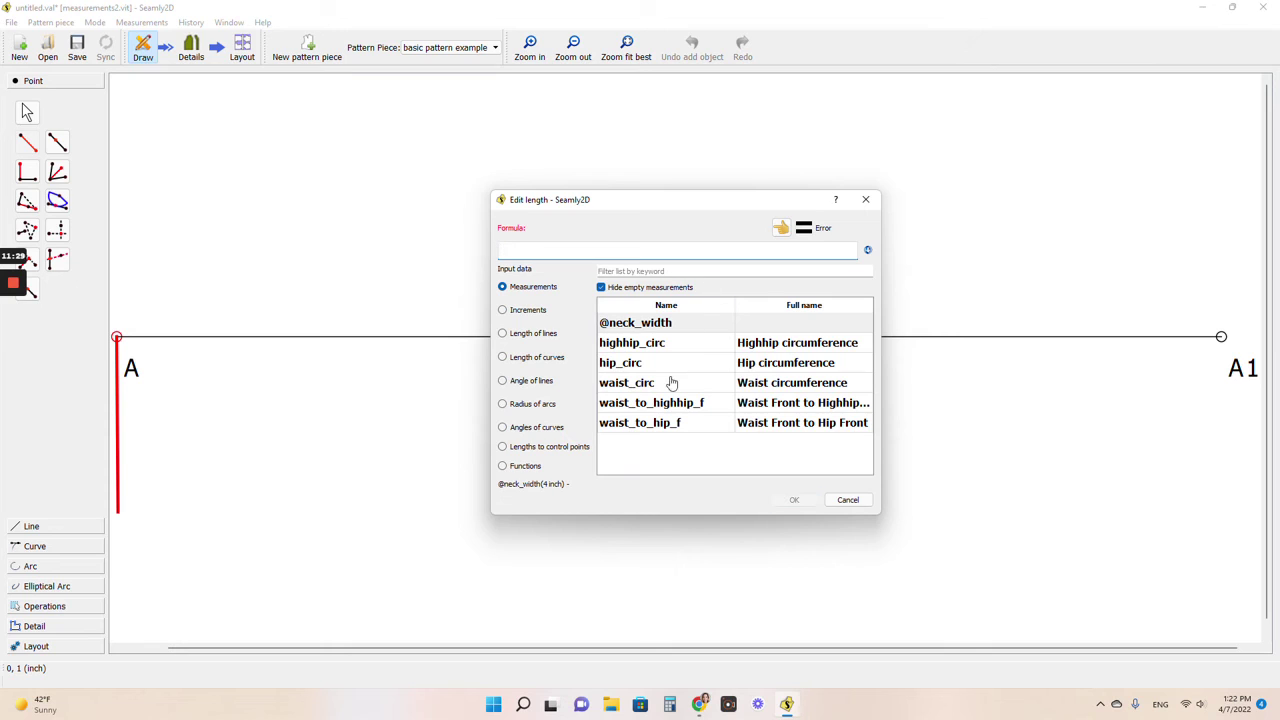
click(679, 405)
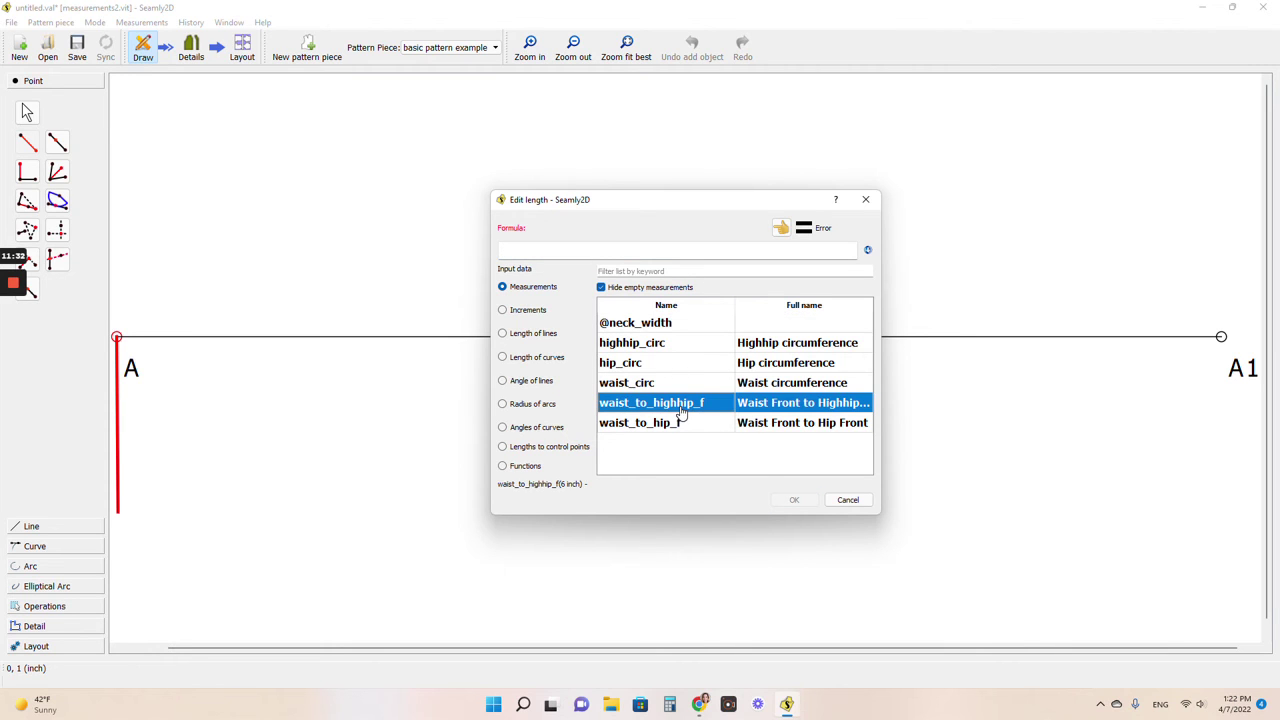
double_click(679, 405)
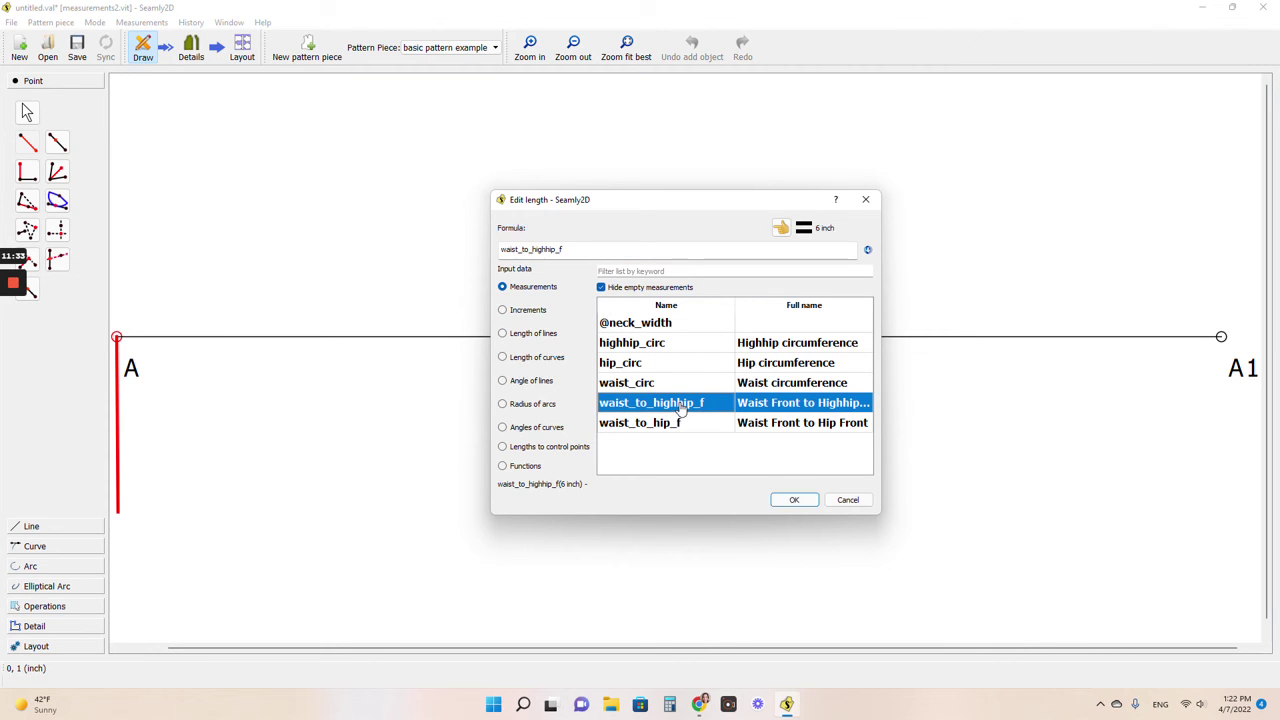
click(794, 499)
click(620, 447)
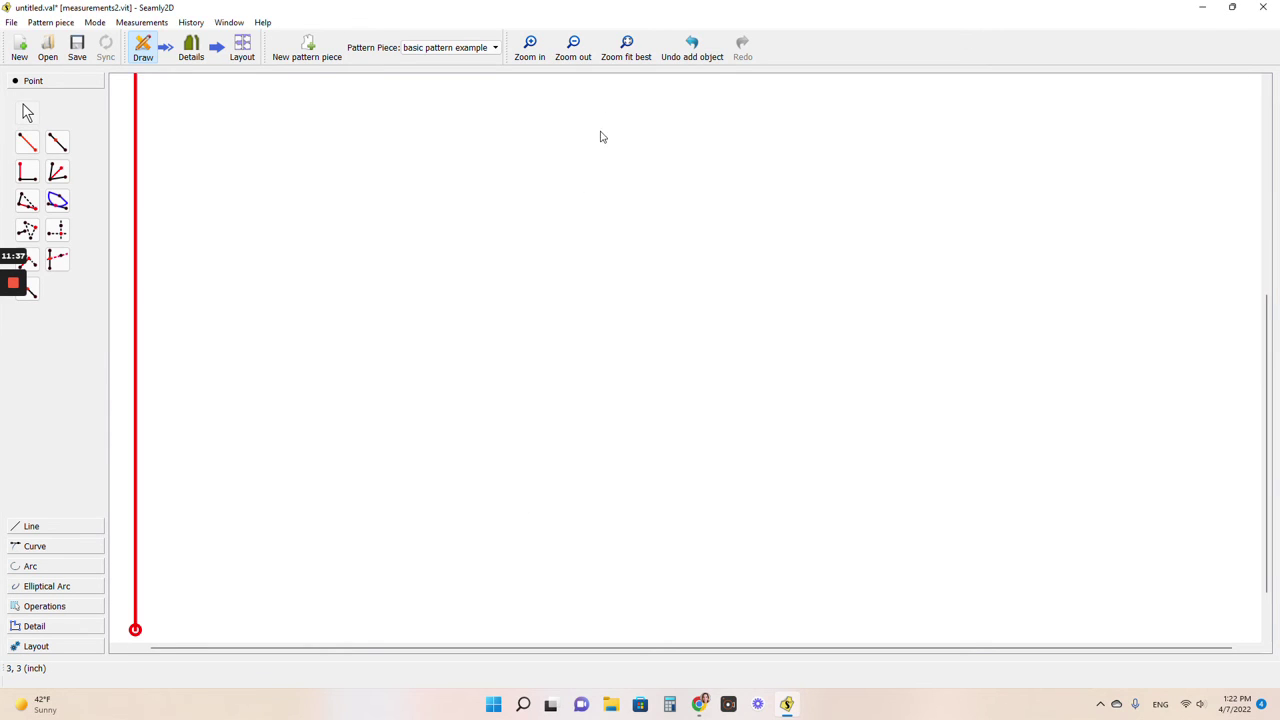
click(643, 50)
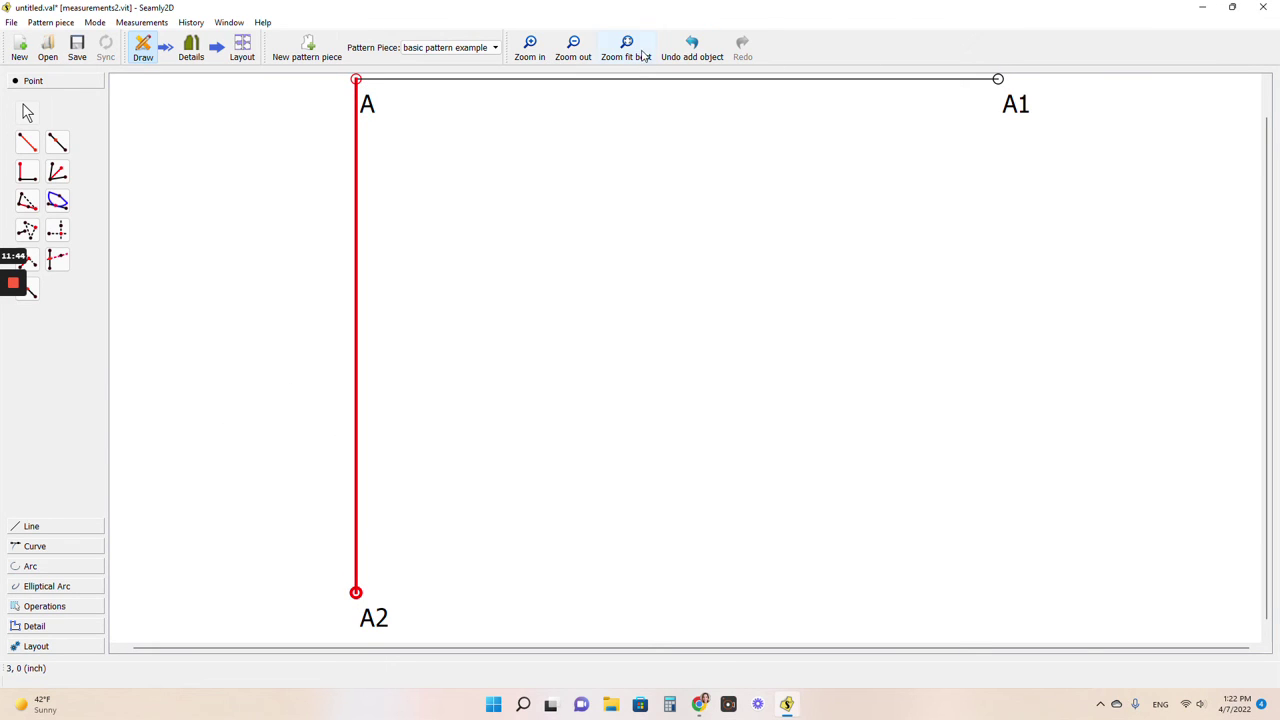
Step: Place point A3 right of A2 at 0° with length waist_to_highhip_f/4
click(572, 48)
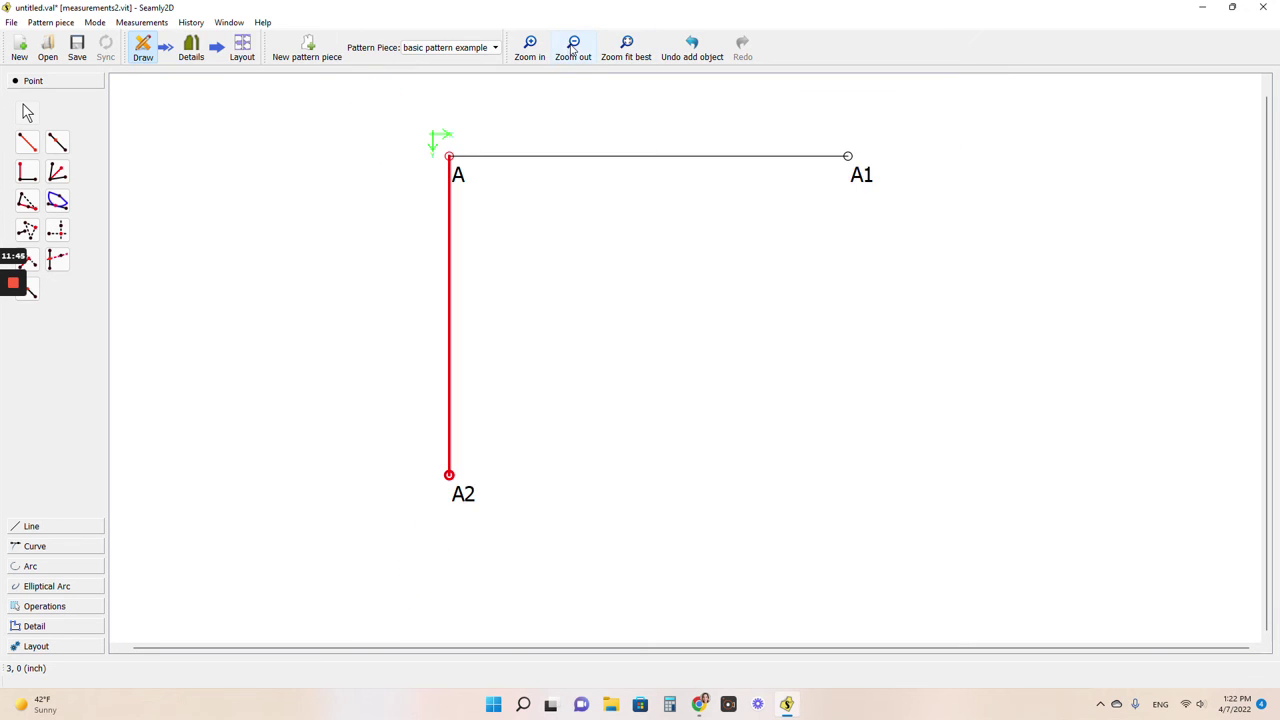
click(27, 143)
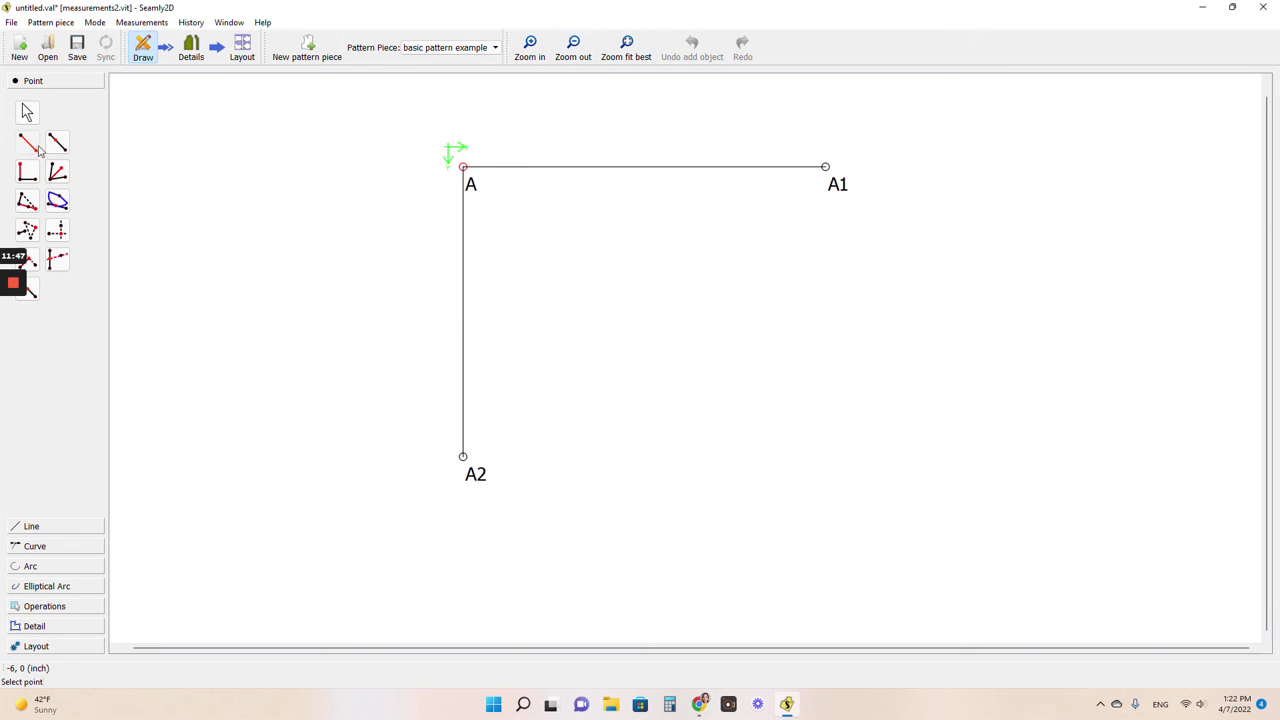
click(476, 478)
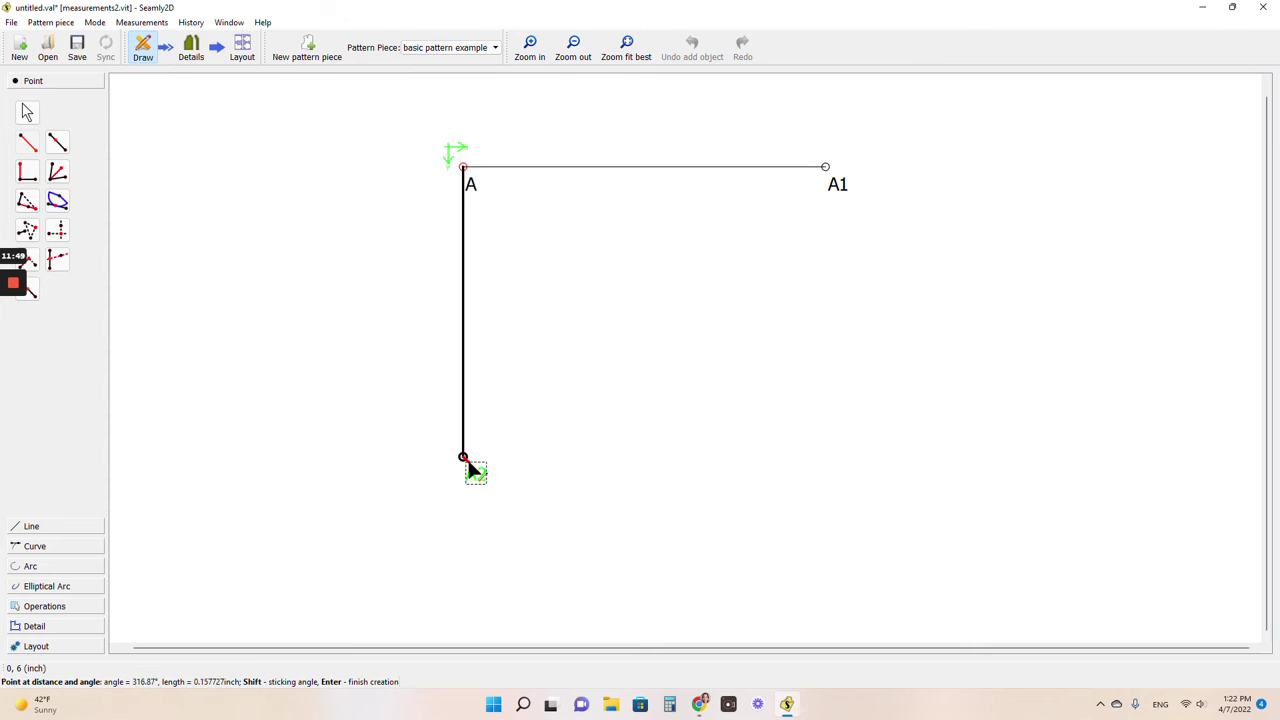
click(897, 461)
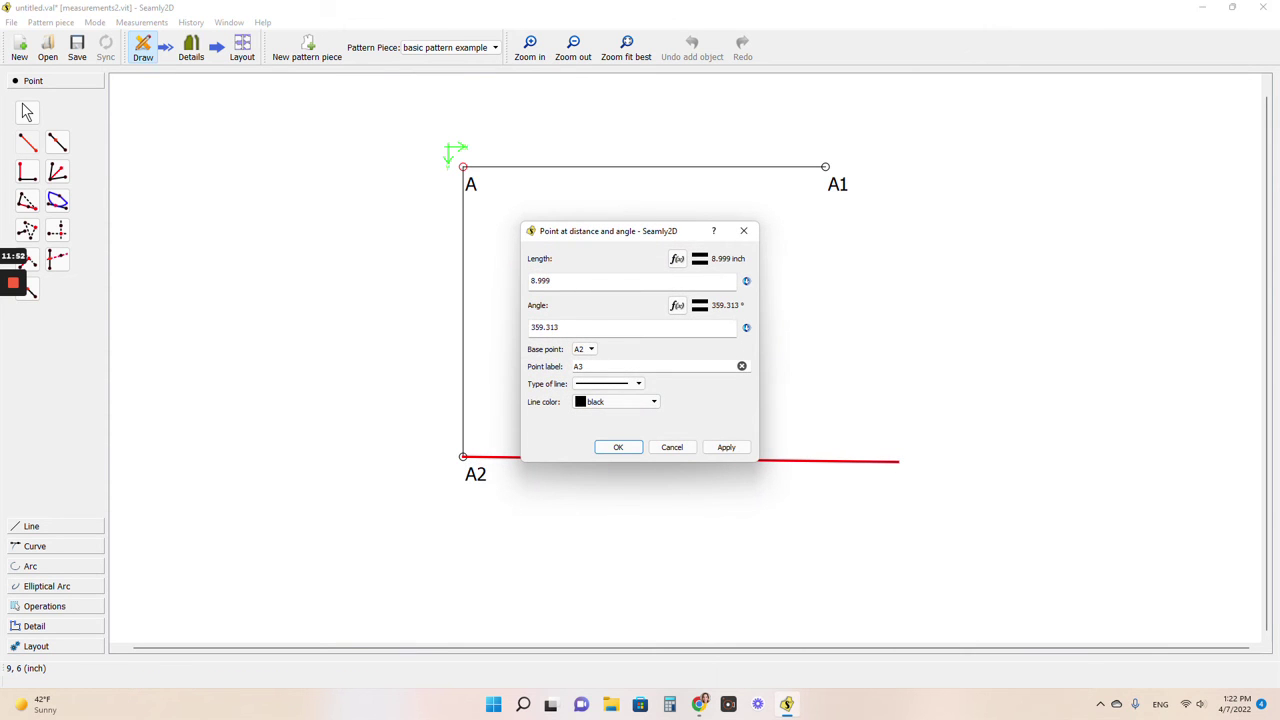
text(0)
click(677, 258)
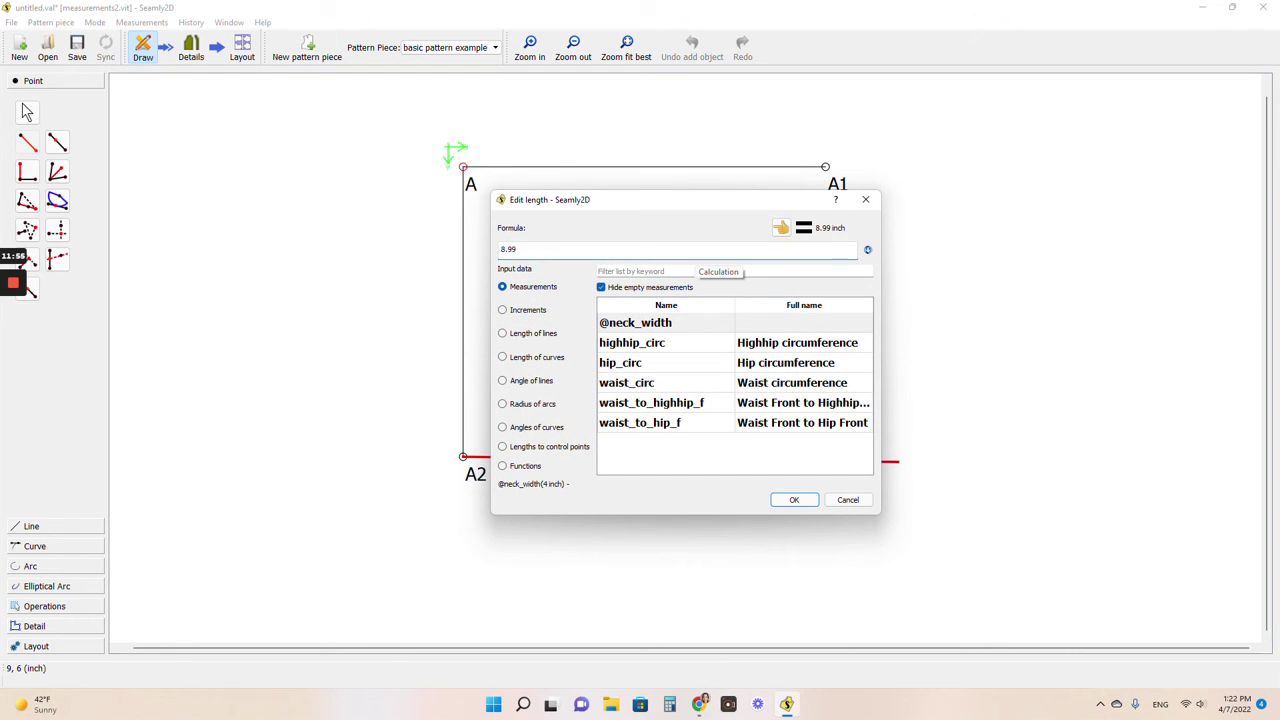
key(BackSpace)
key(BackSpace)
key(BackSpace)
key(BackSpace)
click(675, 405)
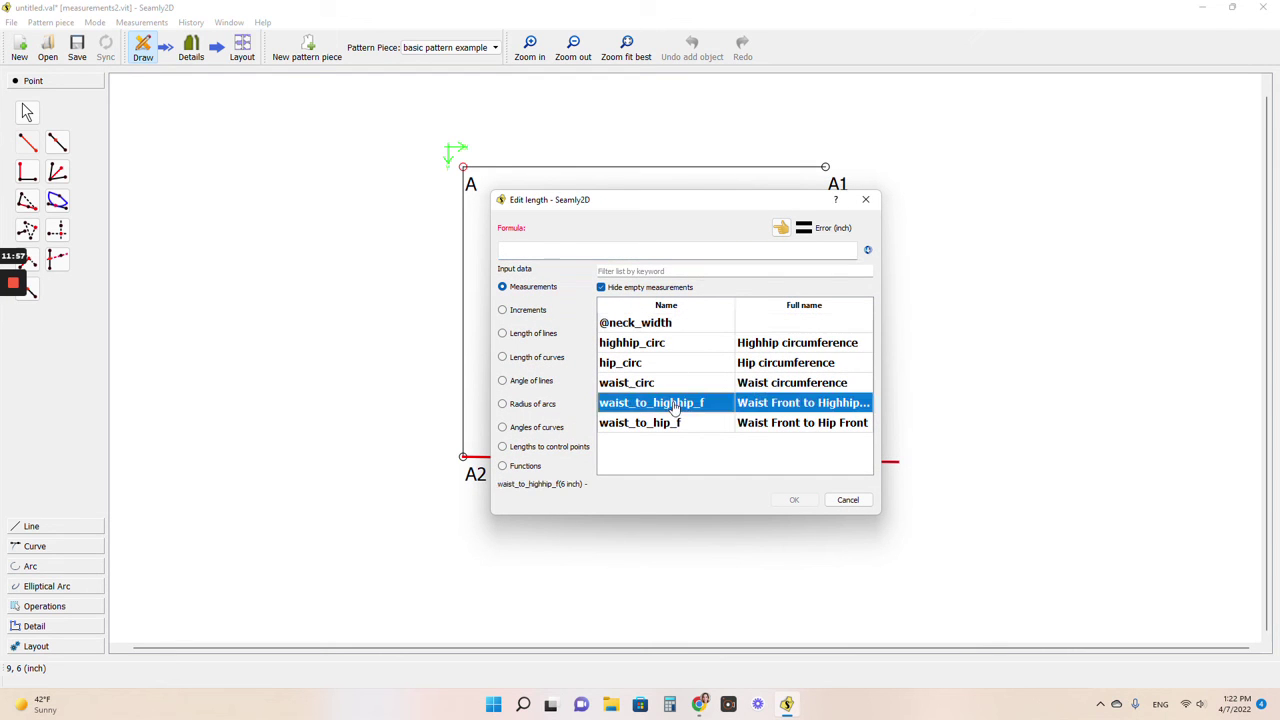
double_click(675, 405)
text(/4)
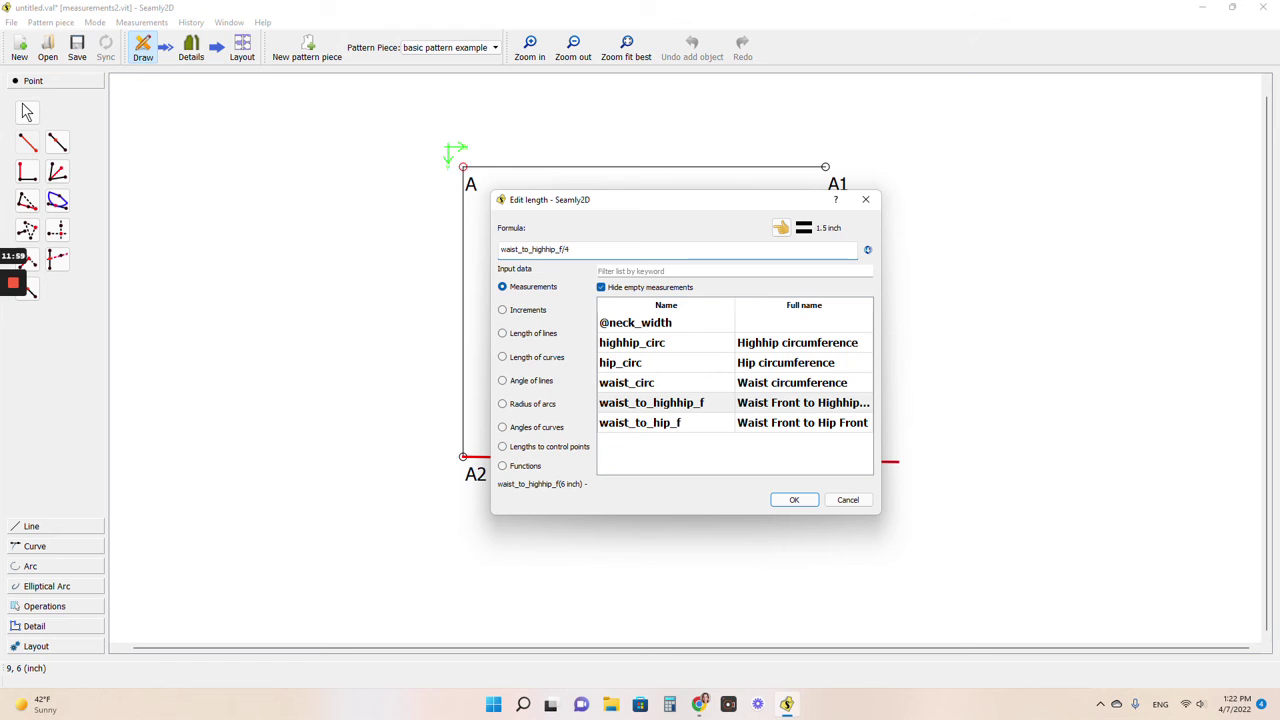
click(800, 500)
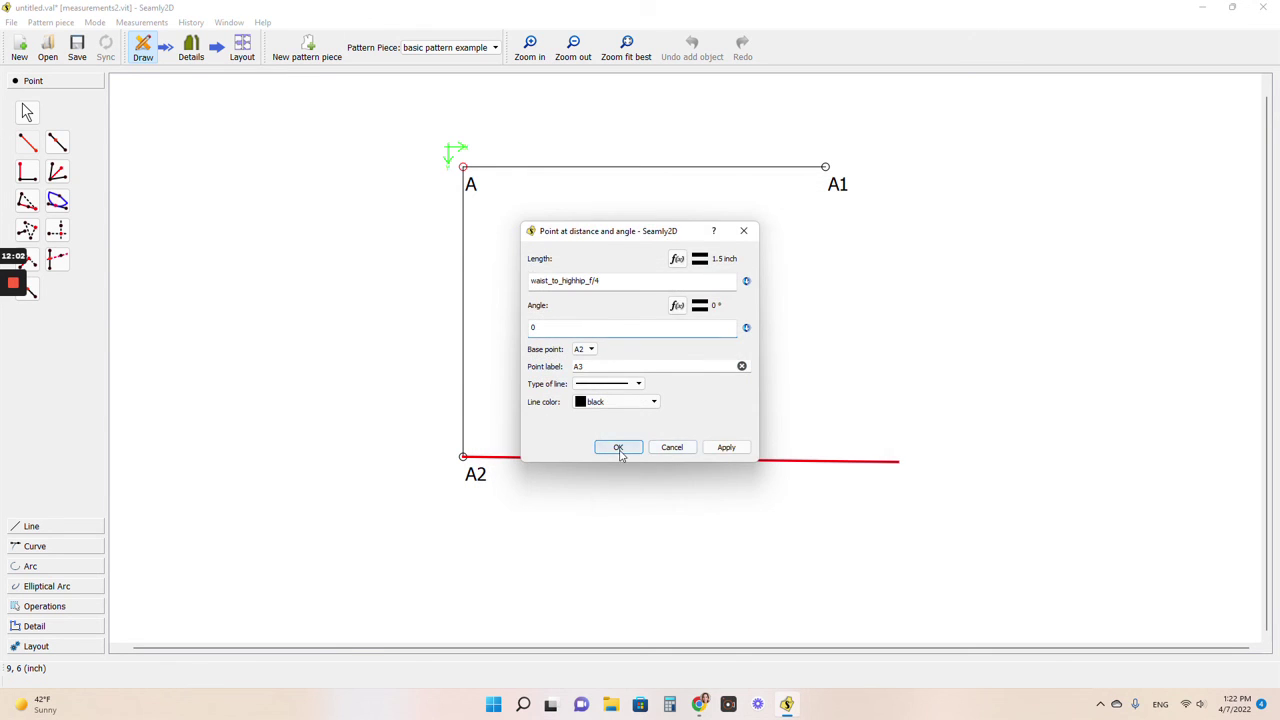
click(618, 451)
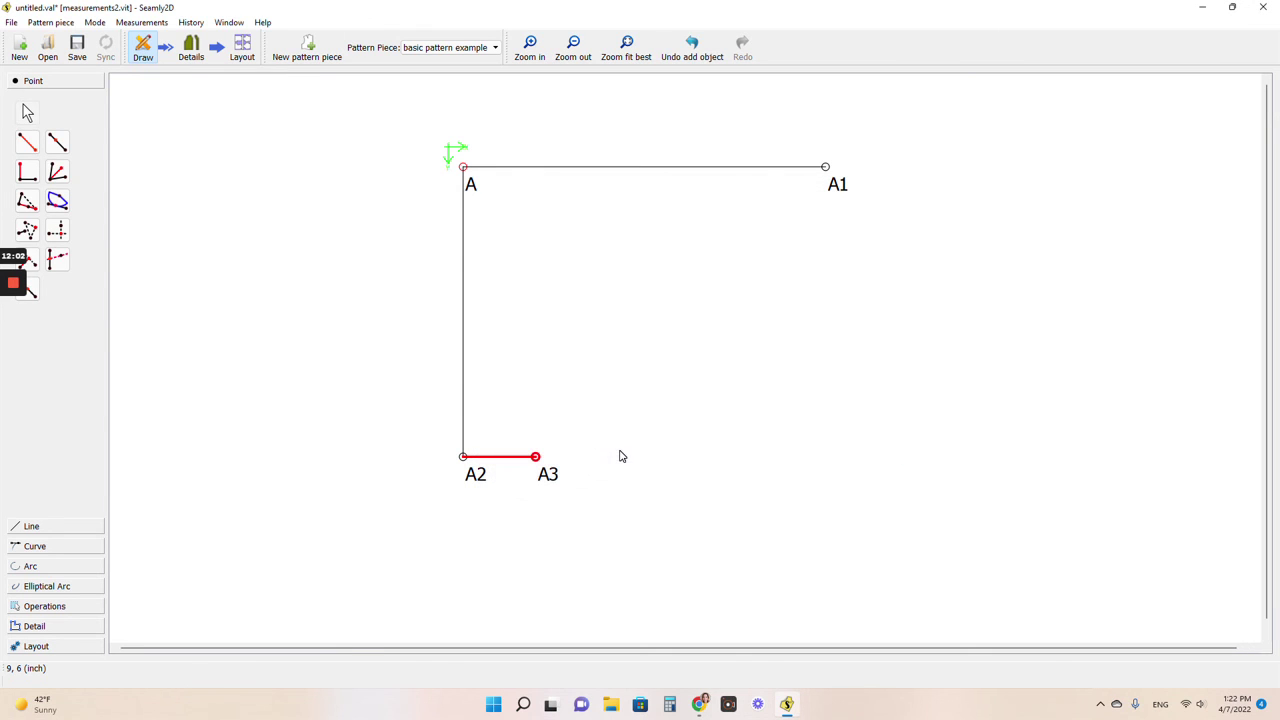
Step: Correct A3's length formula to highhip_circ/4 (8.5 inch)
right_click(551, 476)
click(533, 473)
right_click(548, 476)
click(555, 477)
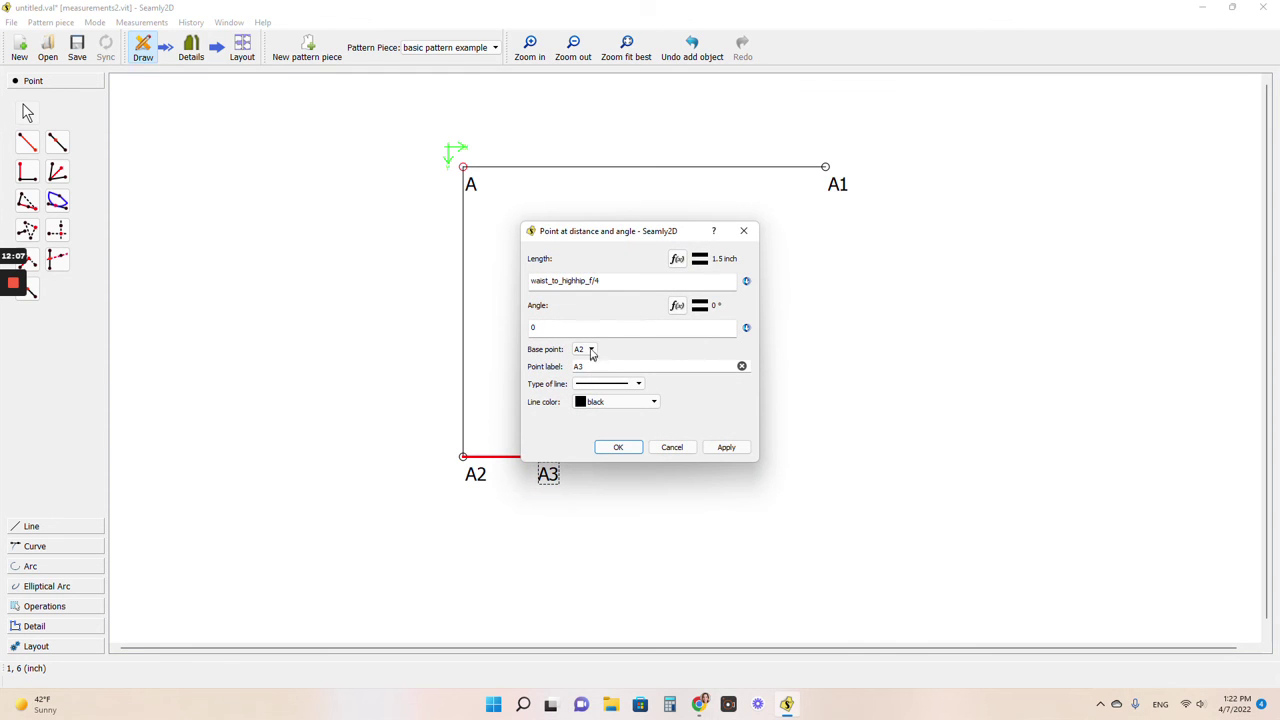
click(677, 258)
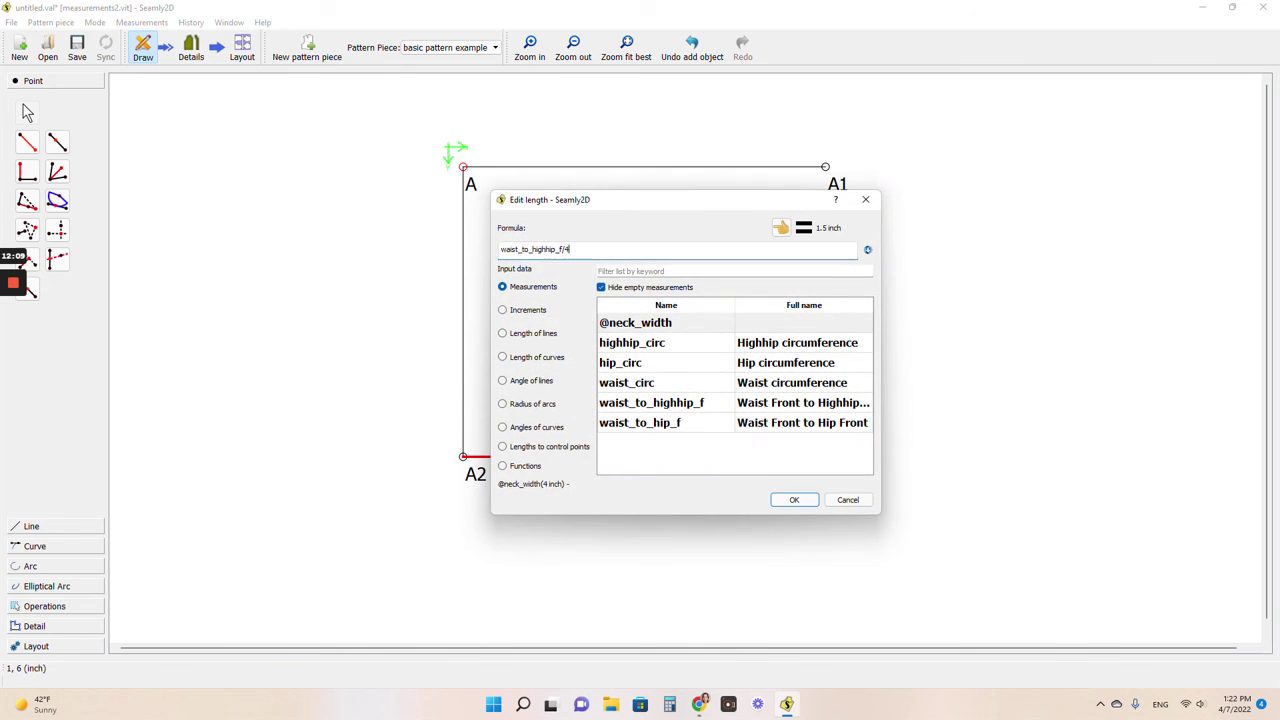
key(BackSpace)
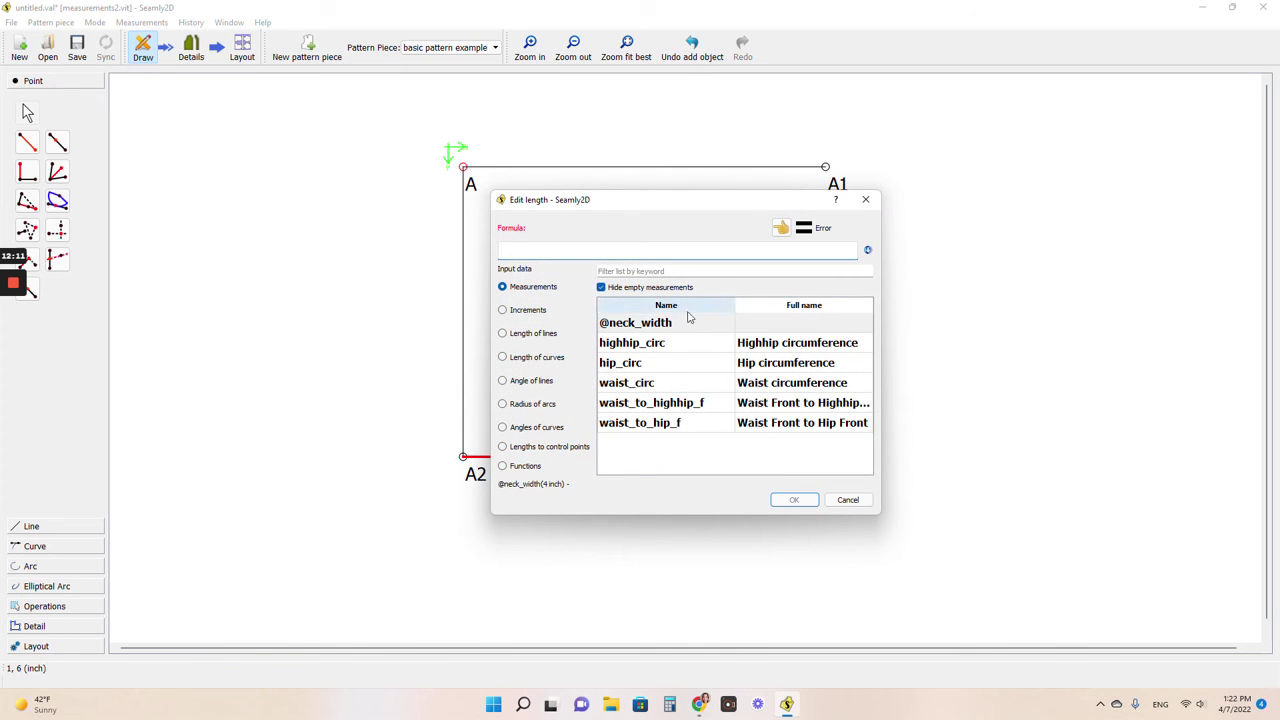
double_click(667, 344)
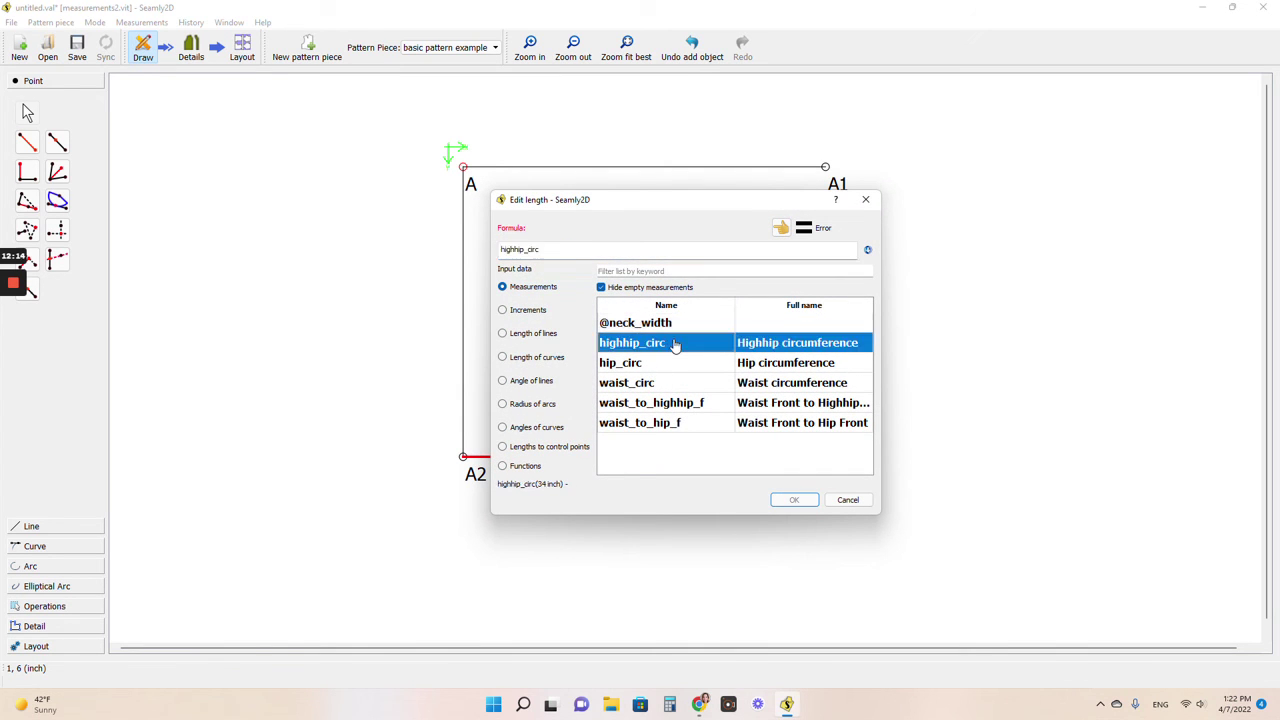
text(/4)
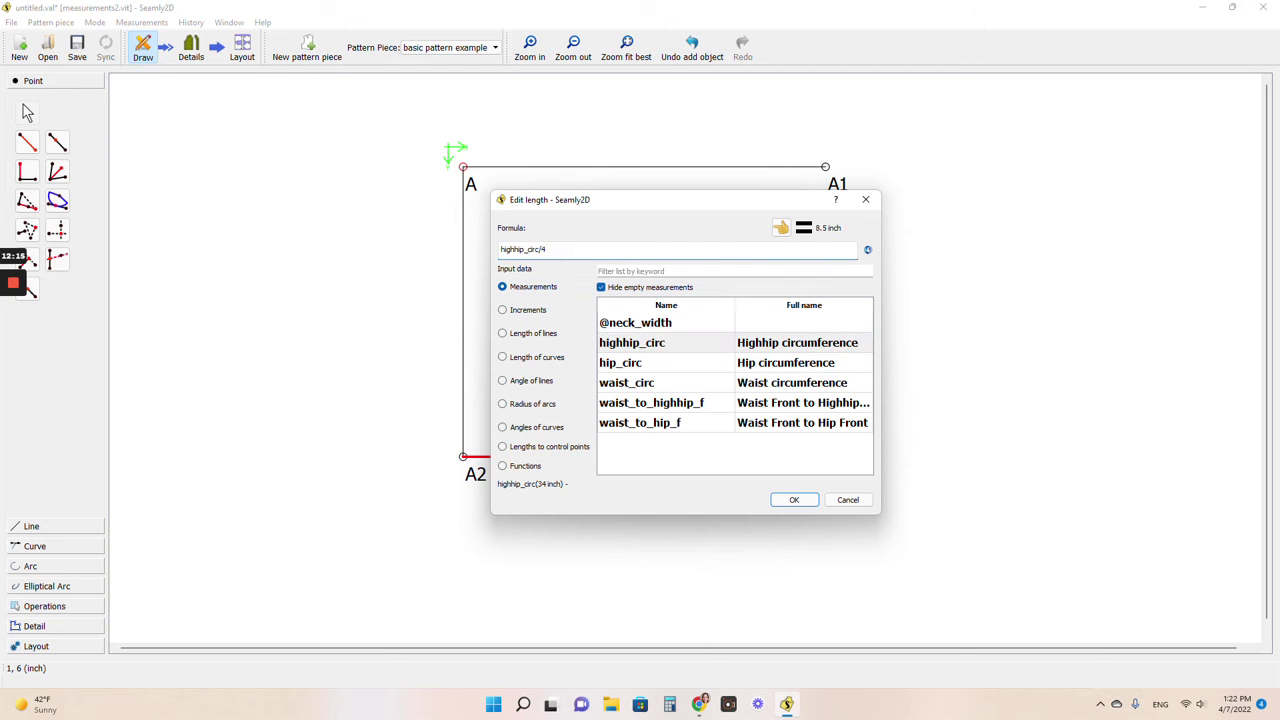
click(794, 499)
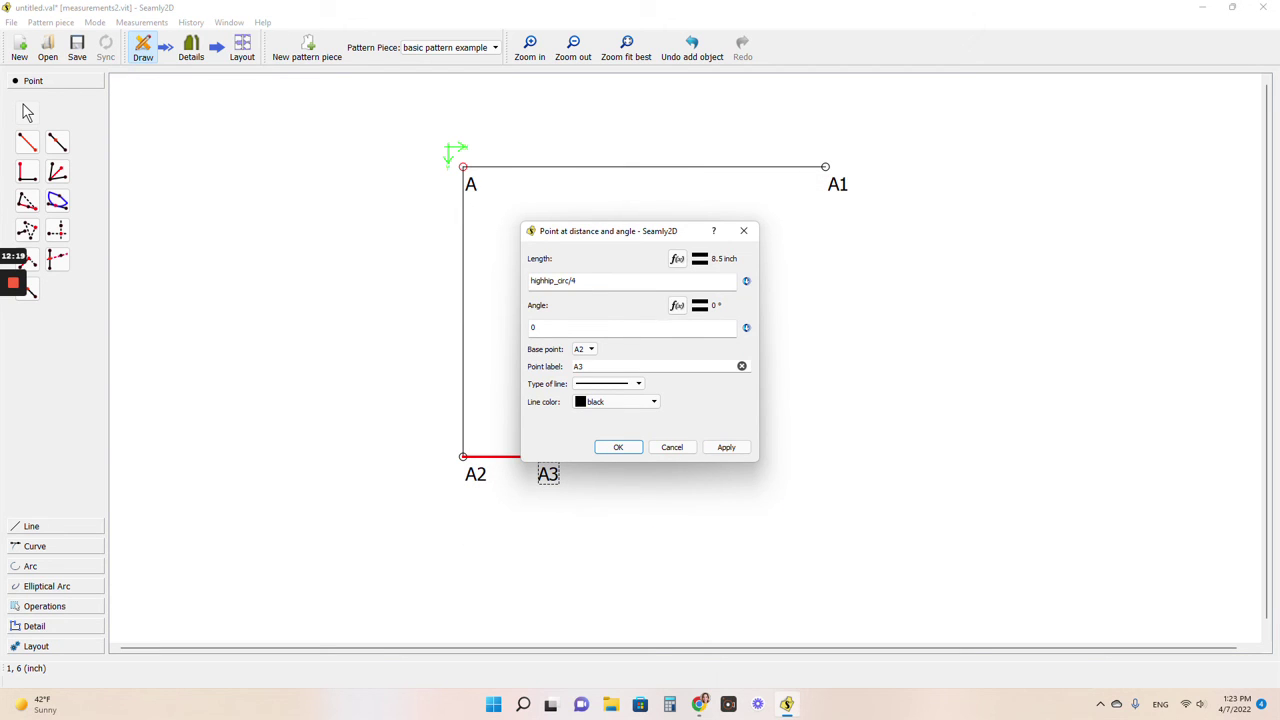
click(622, 448)
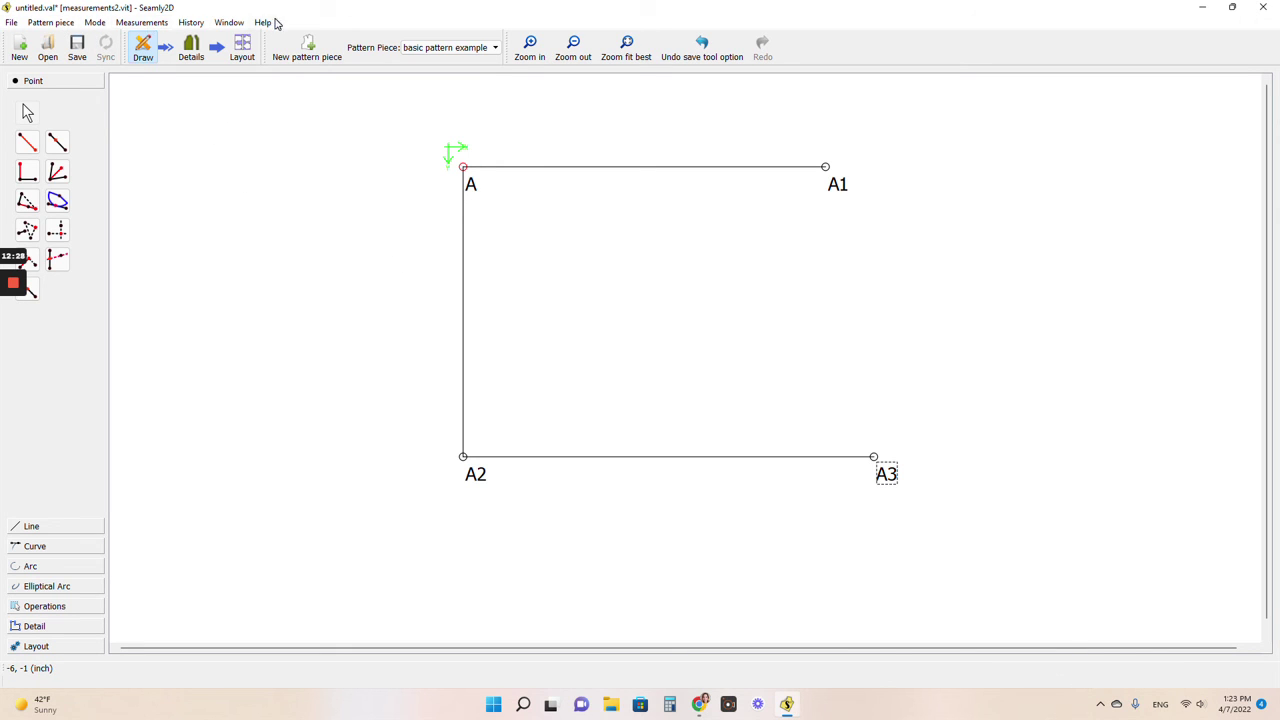
click(17, 27)
mouse_move(48, 27)
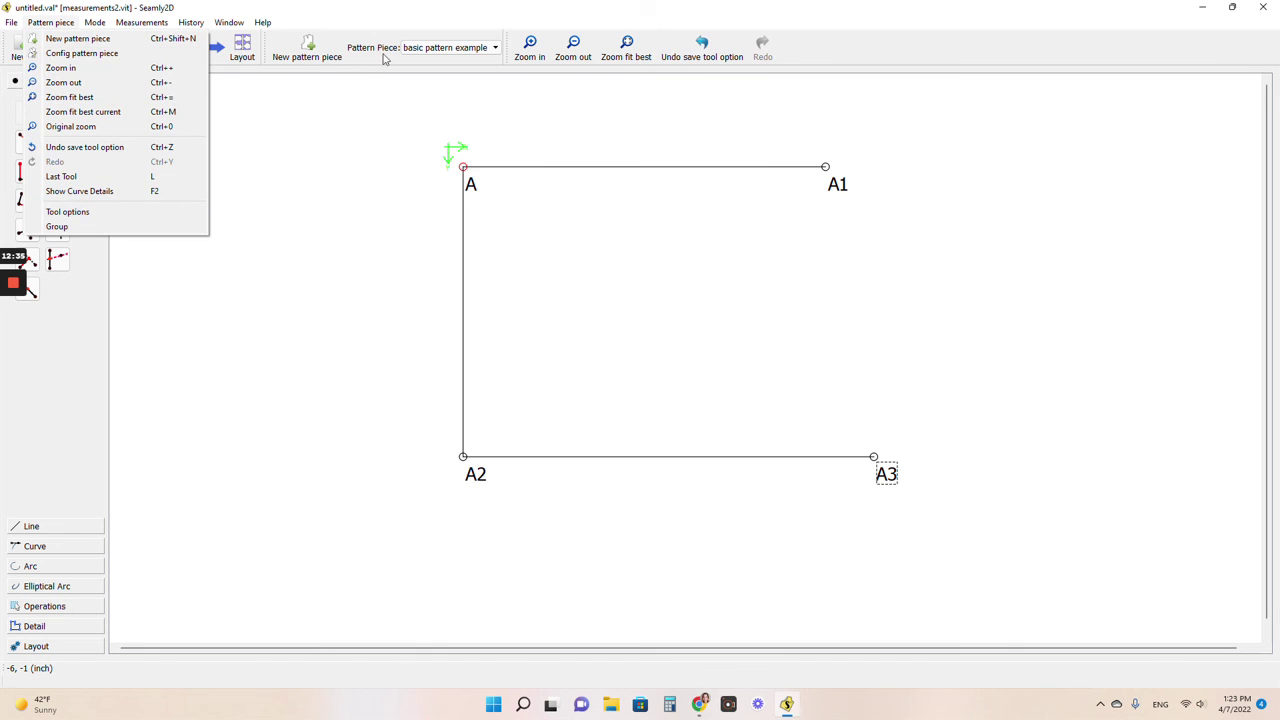
mouse_move(90, 25)
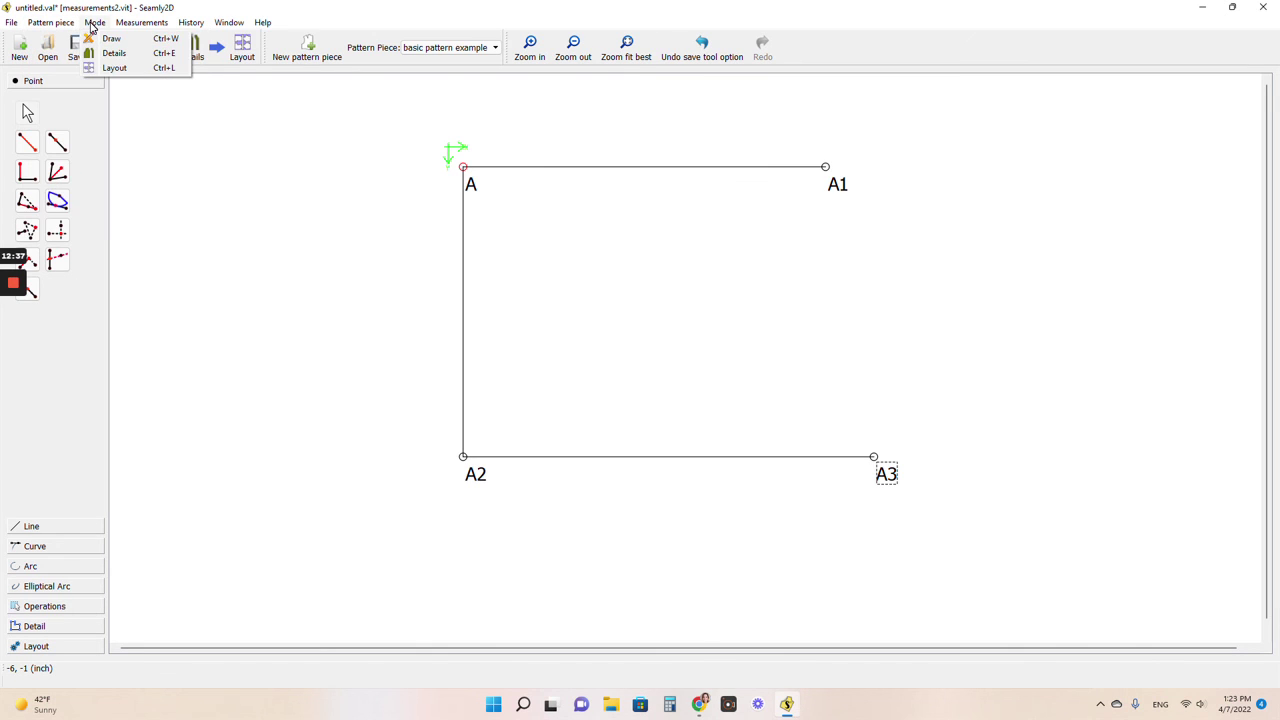
mouse_move(130, 27)
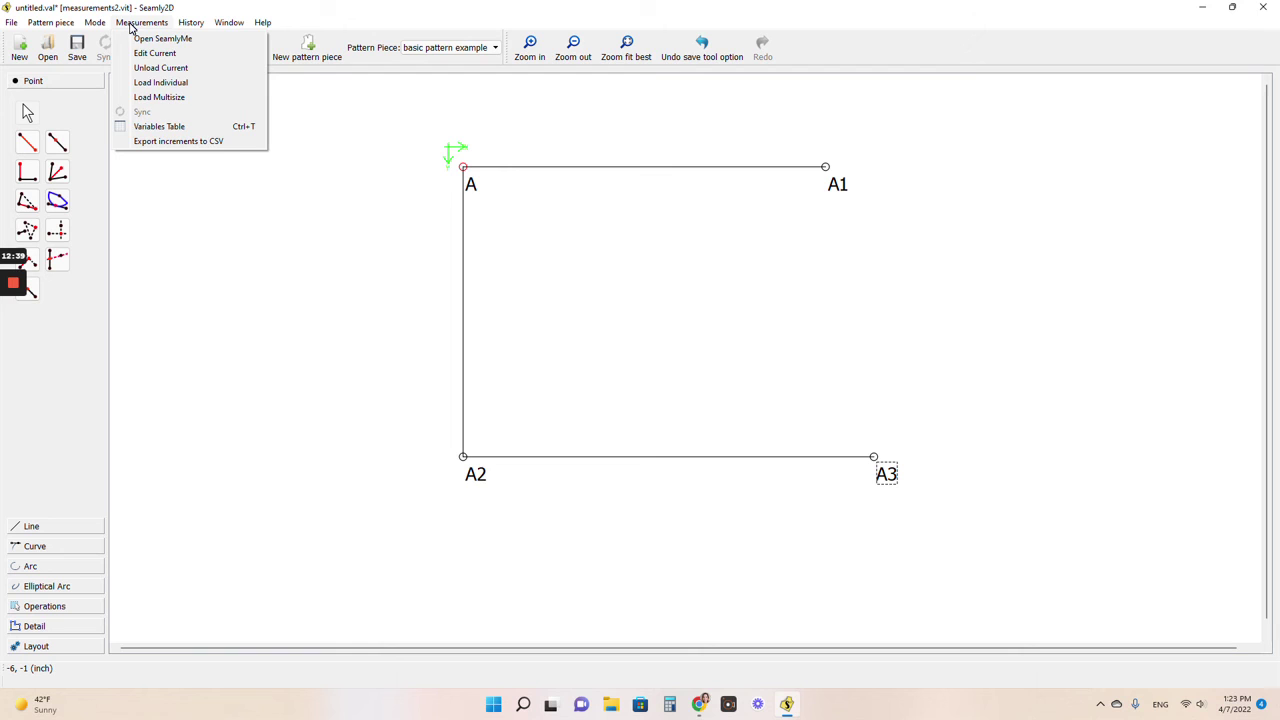
mouse_move(188, 27)
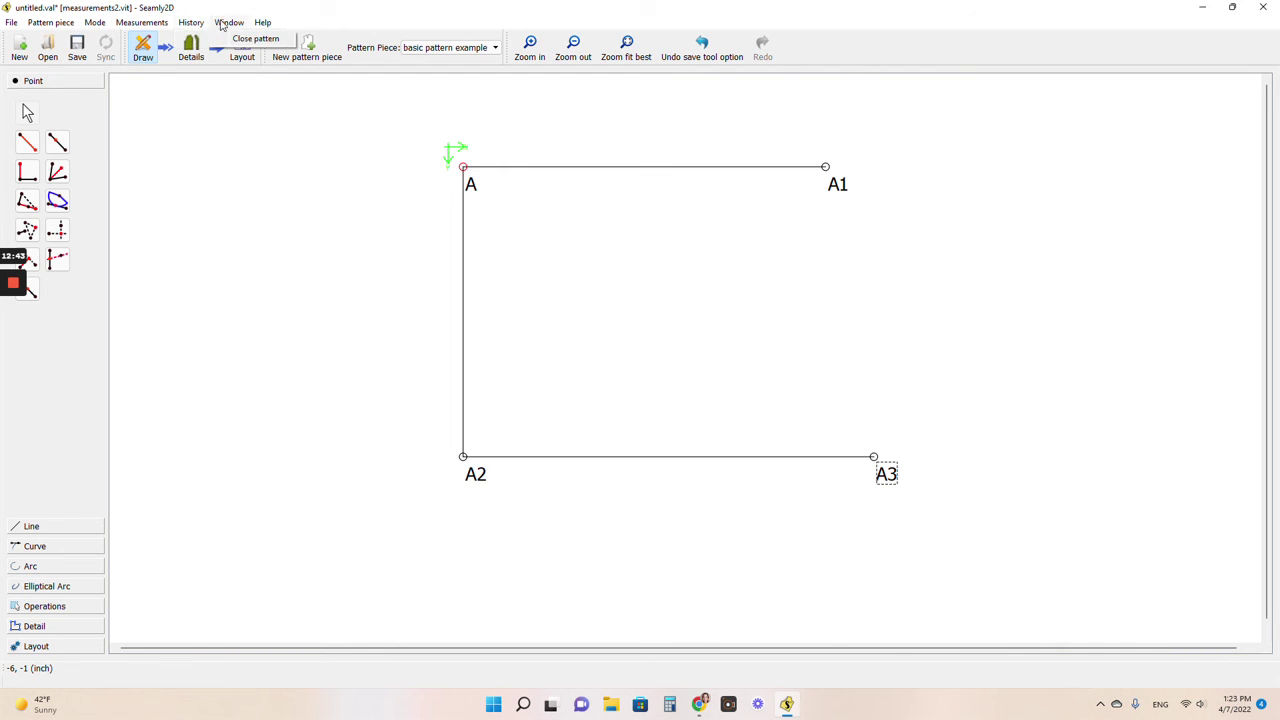
mouse_move(256, 27)
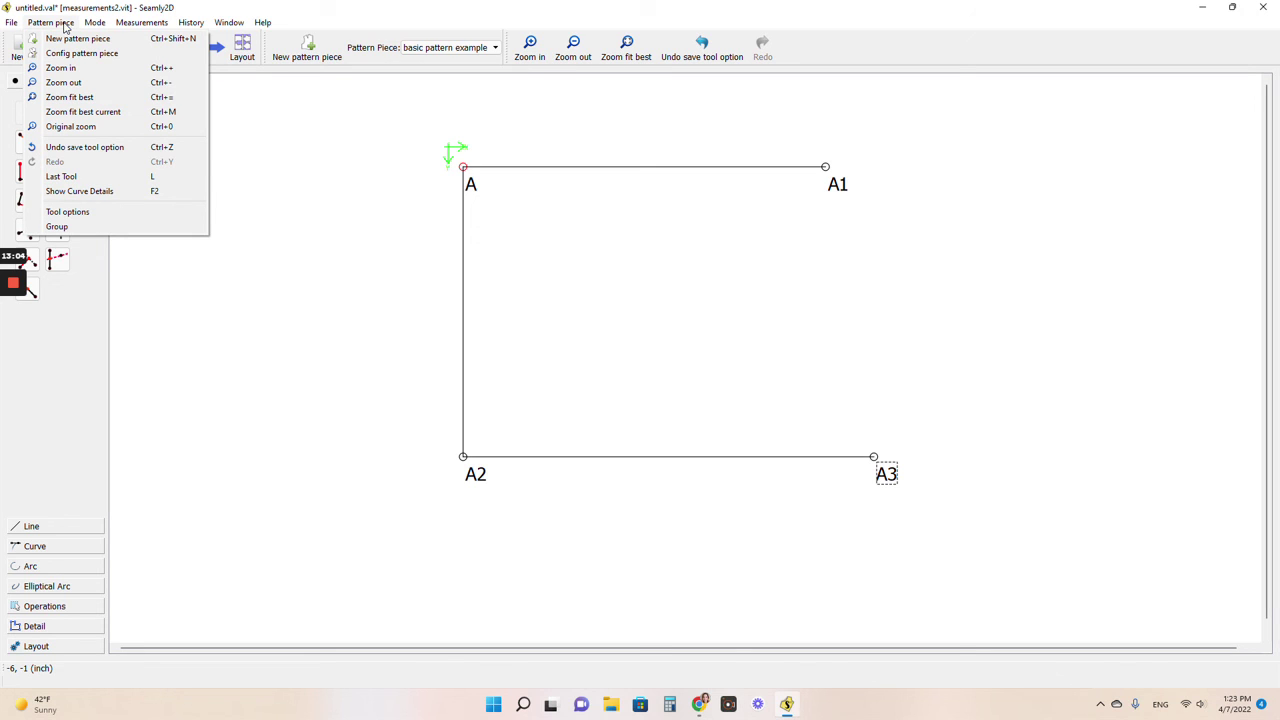
click(50, 23)
click(50, 23)
Step: Show the Tool options panel and inspect point A3's highhip_circ/4 length formula
click(63, 214)
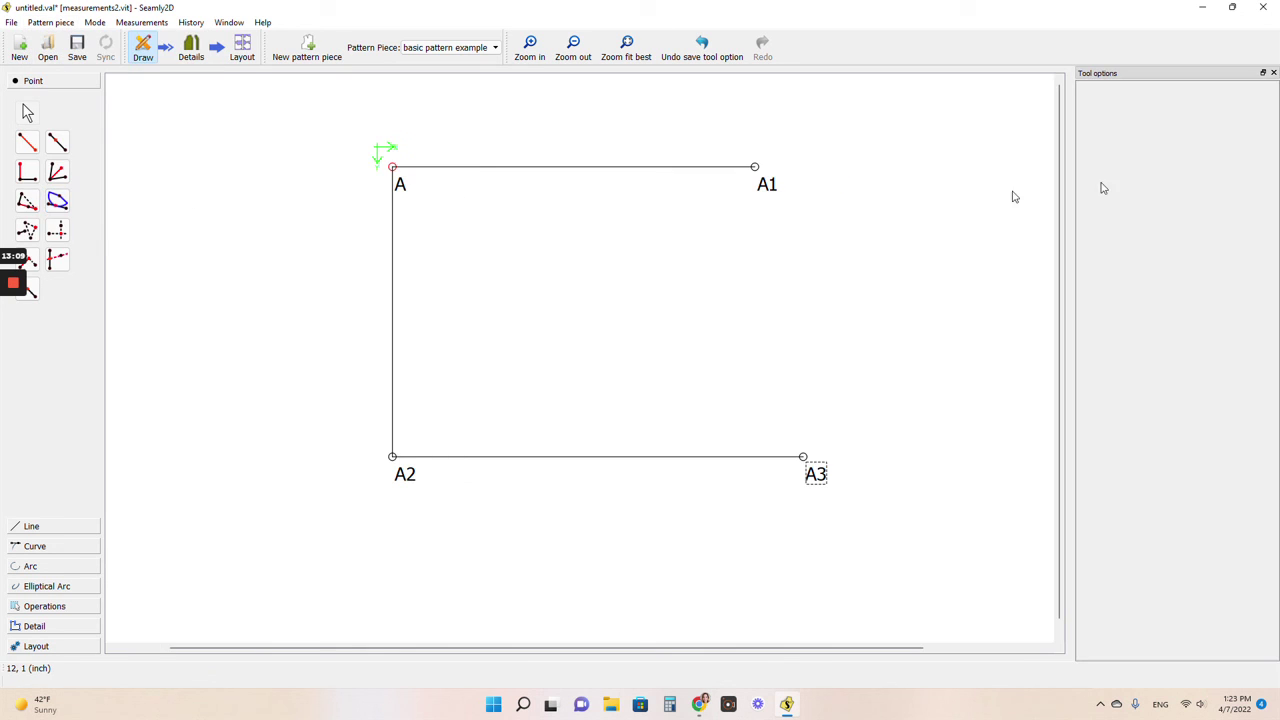
click(821, 469)
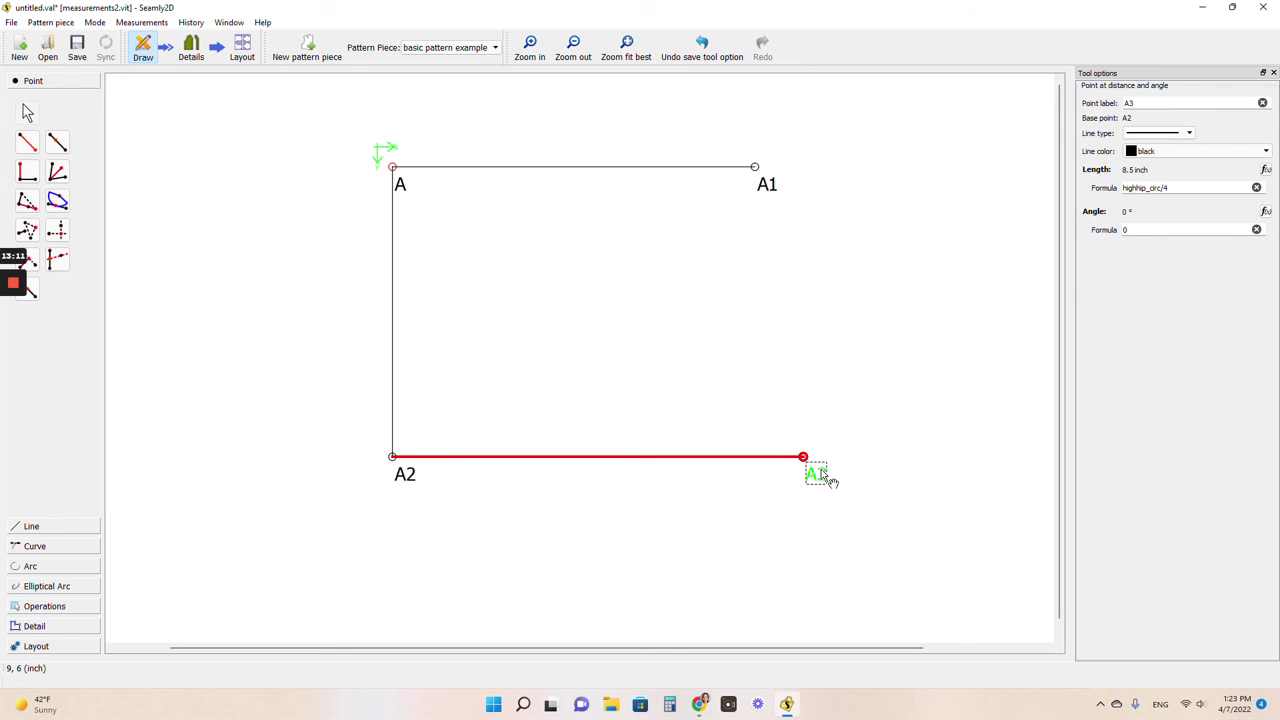
right_click(821, 469)
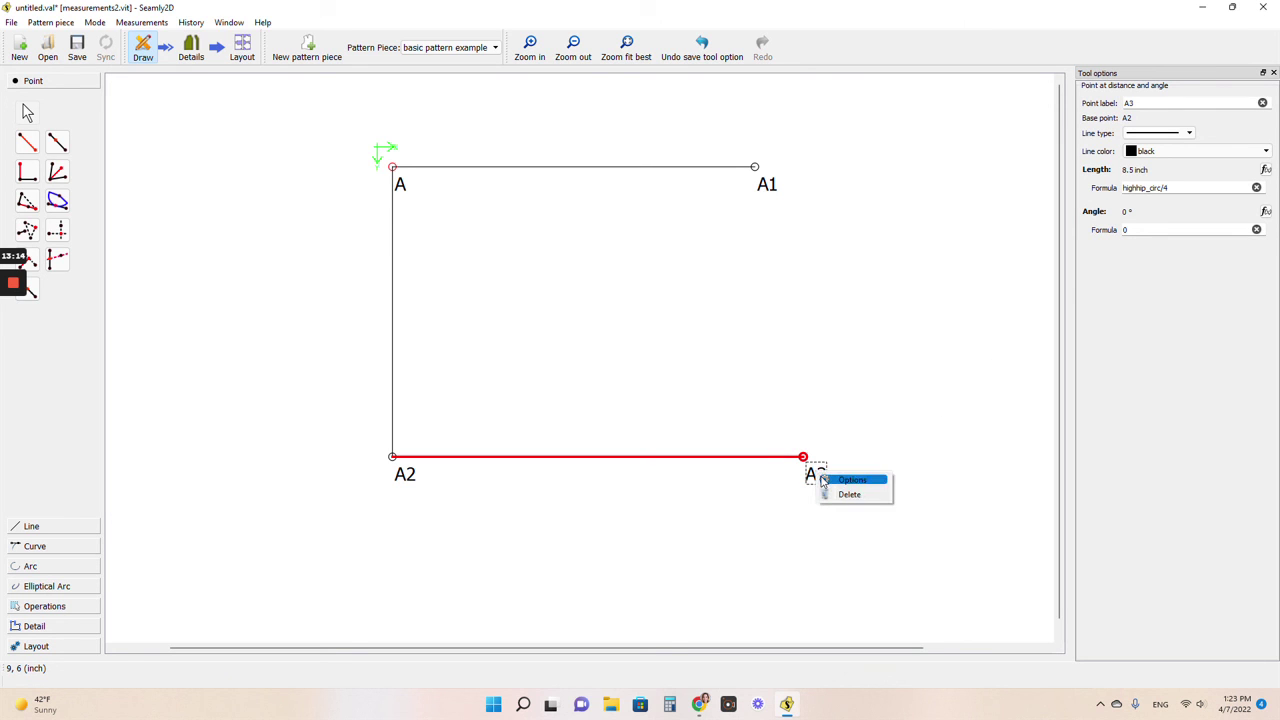
click(822, 479)
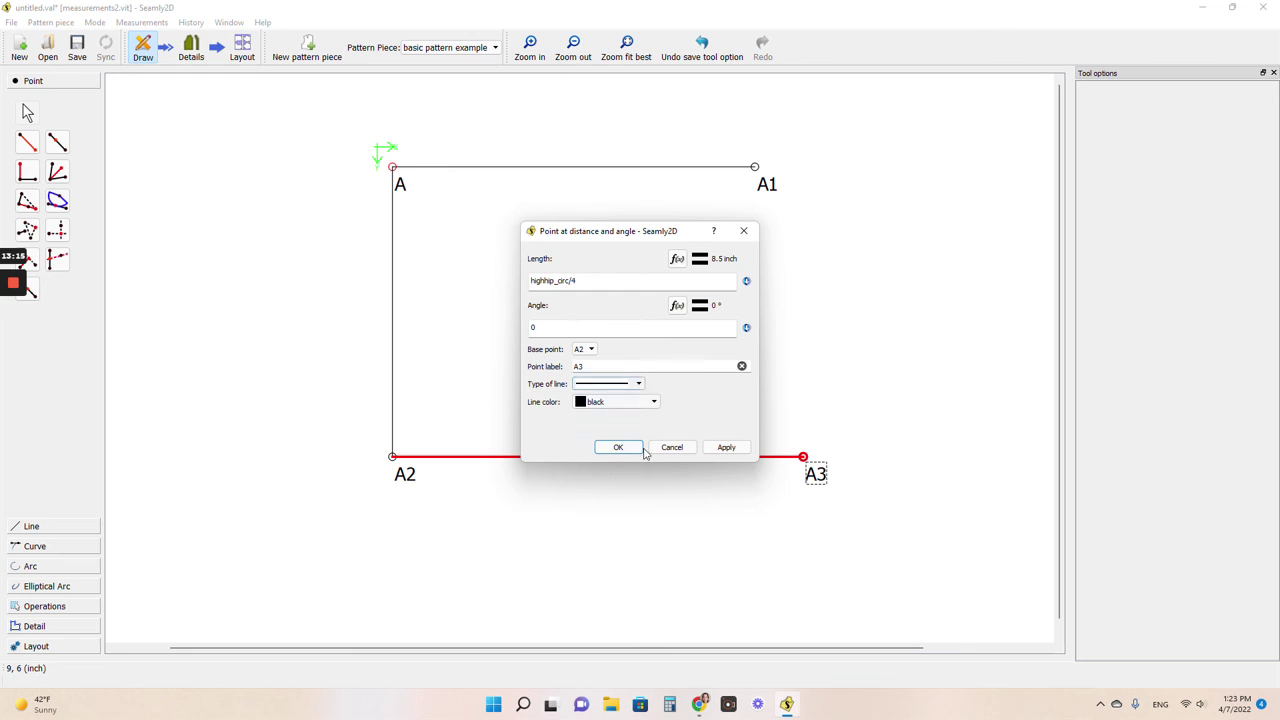
click(600, 280)
double_click(560, 280)
click(578, 280)
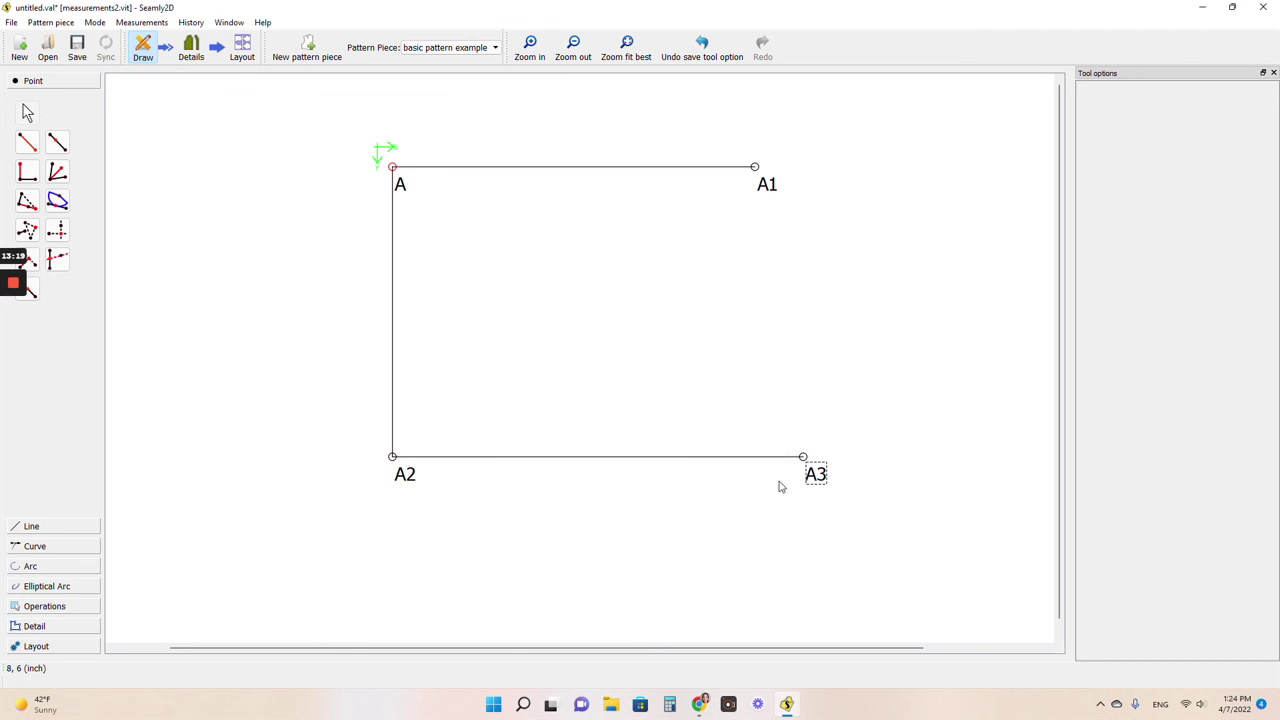
Step: Rename point A3 to highhipcirc and set its line type to dash-dot
click(818, 478)
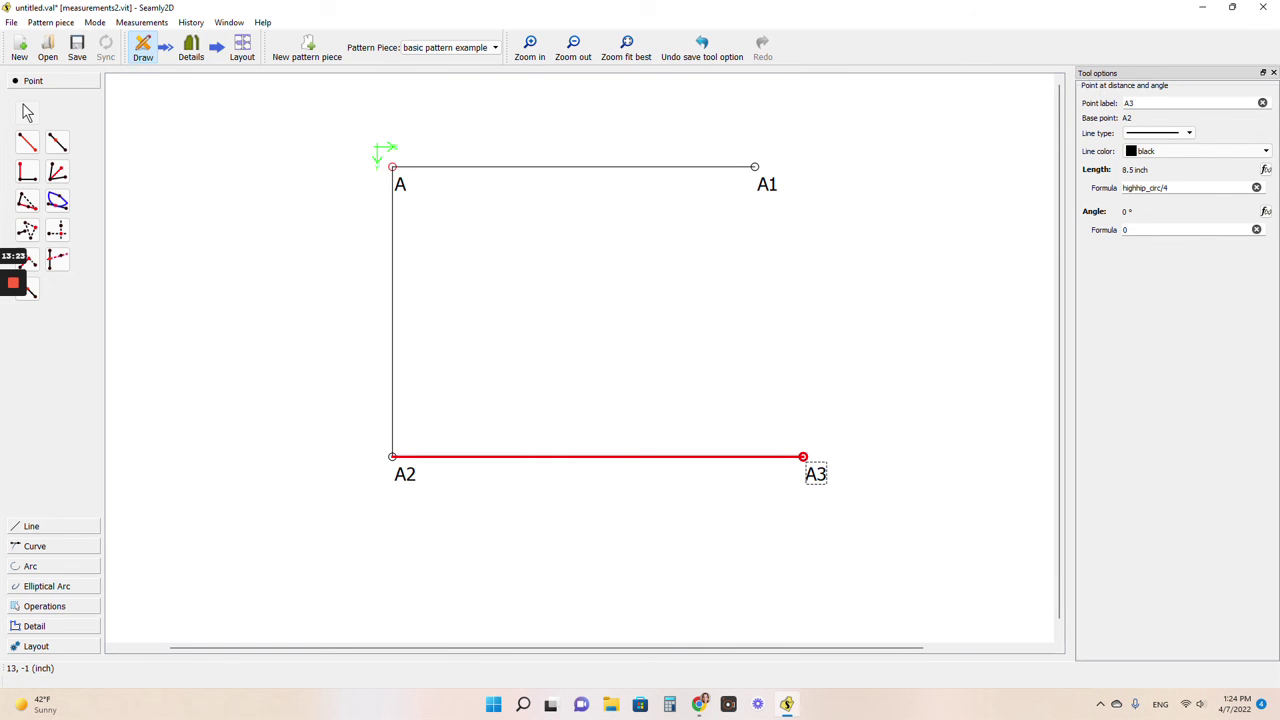
click(1262, 103)
text(highhipcirc)
click(1158, 133)
click(1169, 162)
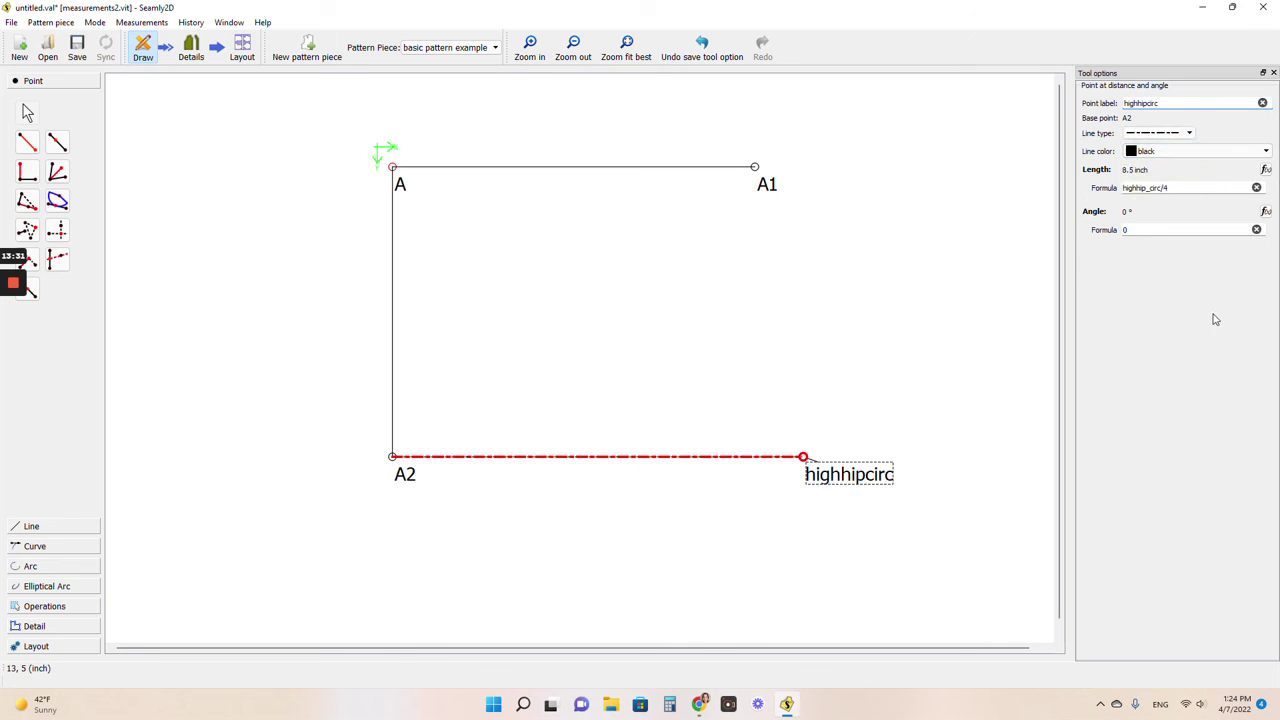
key(Return)
Step: Make the A2–highhipcirc line blue and review its length formula
click(850, 474)
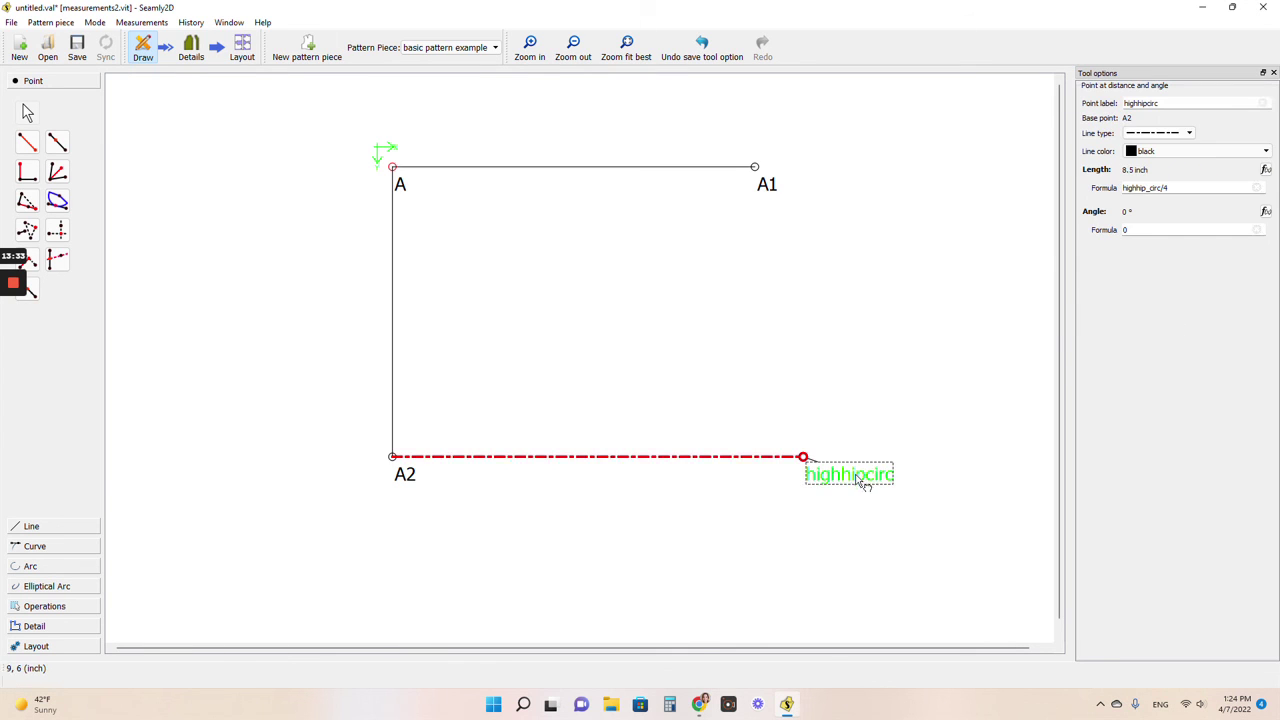
click(1257, 154)
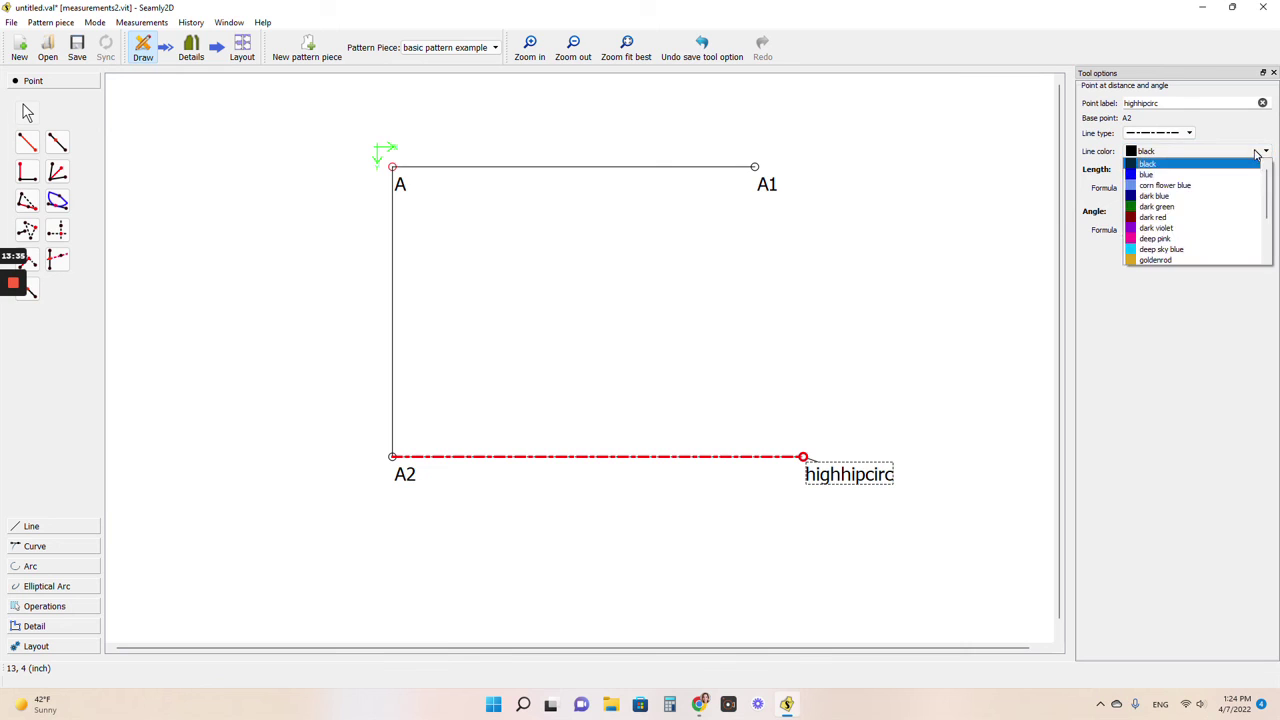
click(1222, 172)
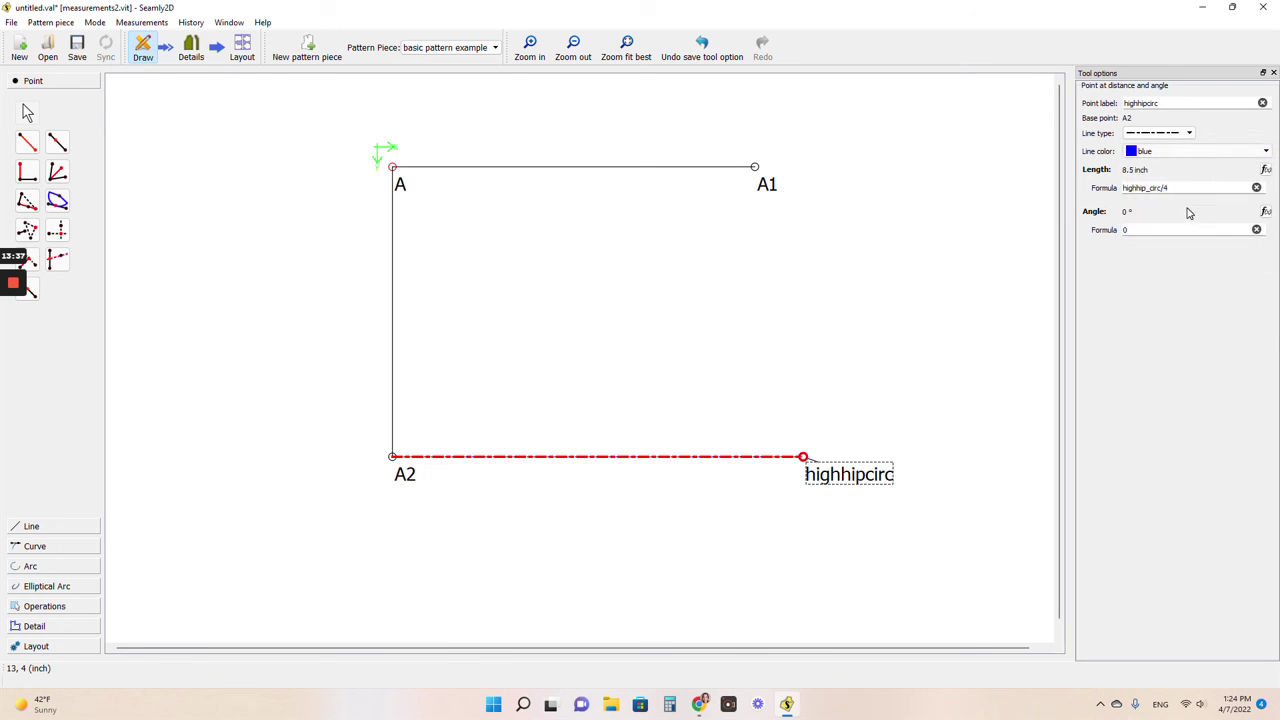
click(1256, 188)
click(1265, 170)
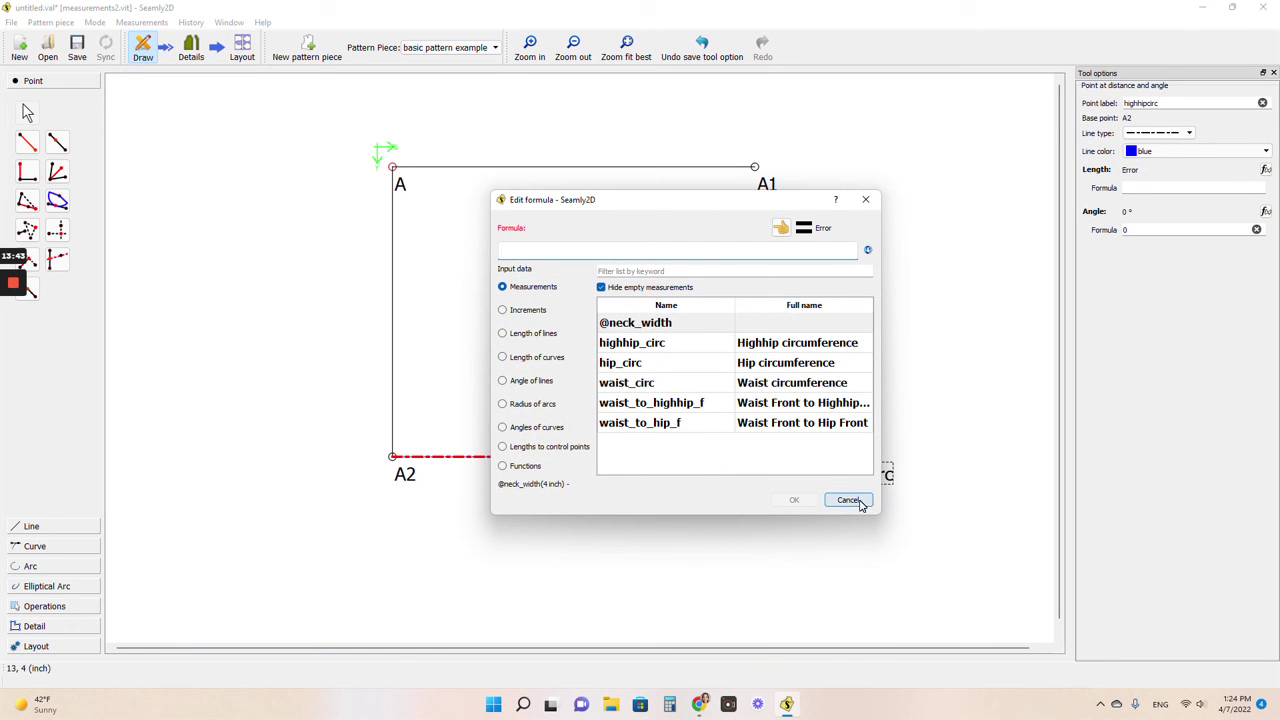
click(858, 502)
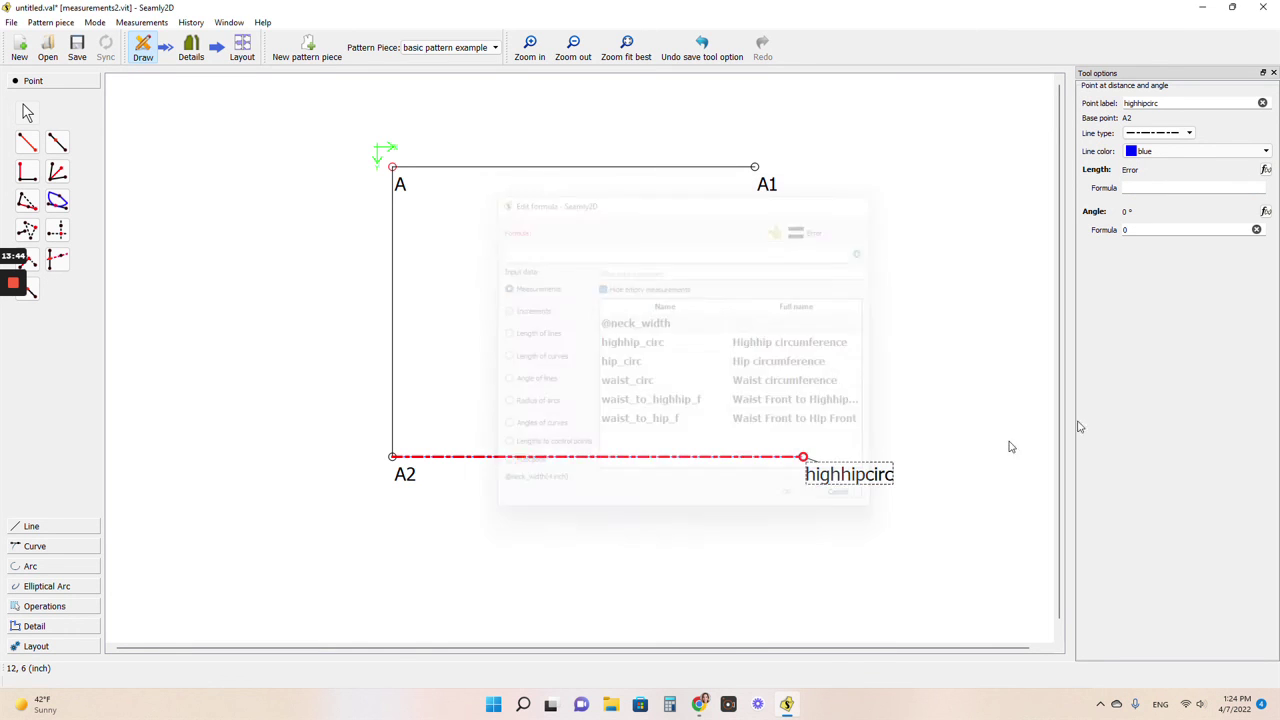
Step: Try a 45° angle for highhipcirc, then reset it to 0°
click(1256, 229)
click(1229, 236)
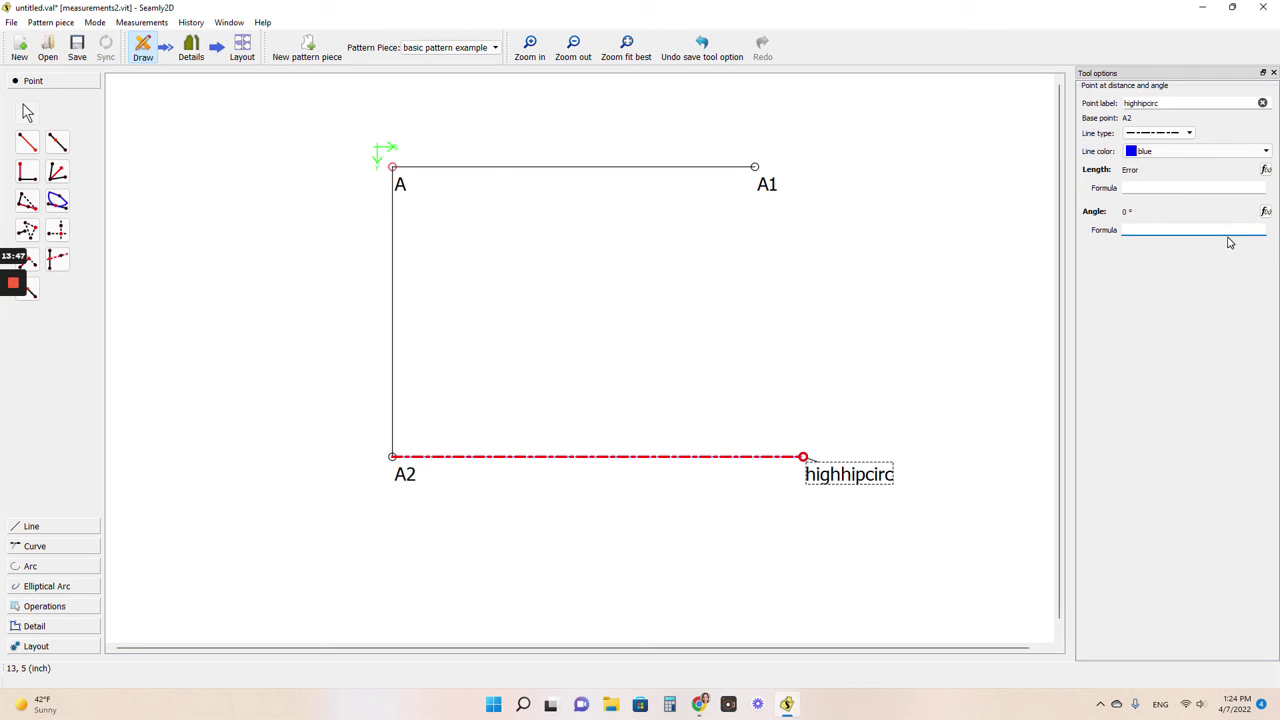
text(45)
key(Return)
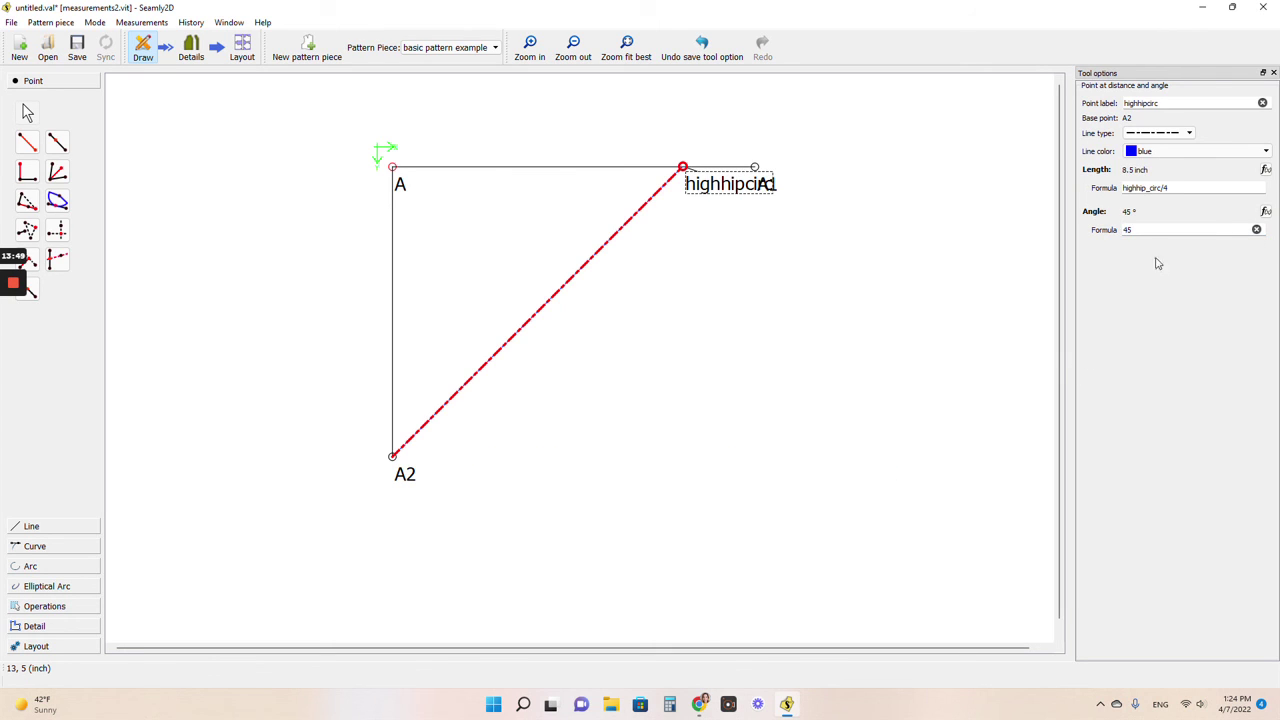
click(1256, 229)
text(0)
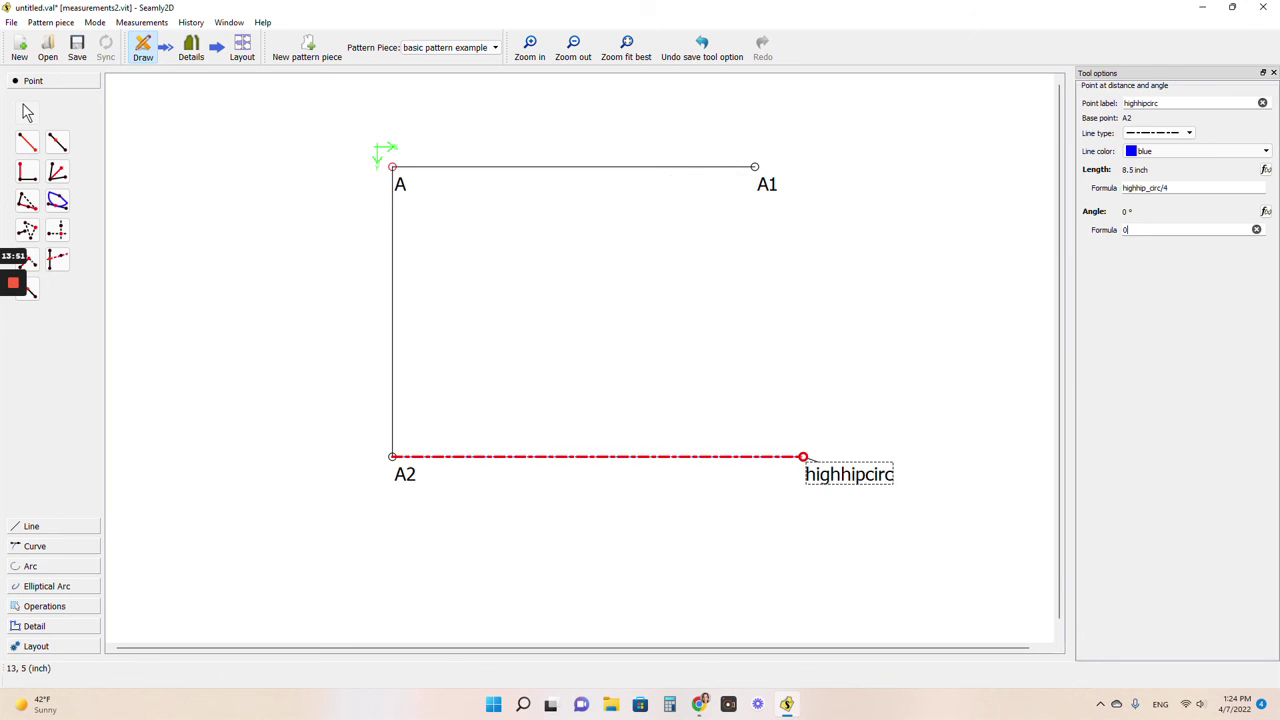
key(Return)
key(Return)
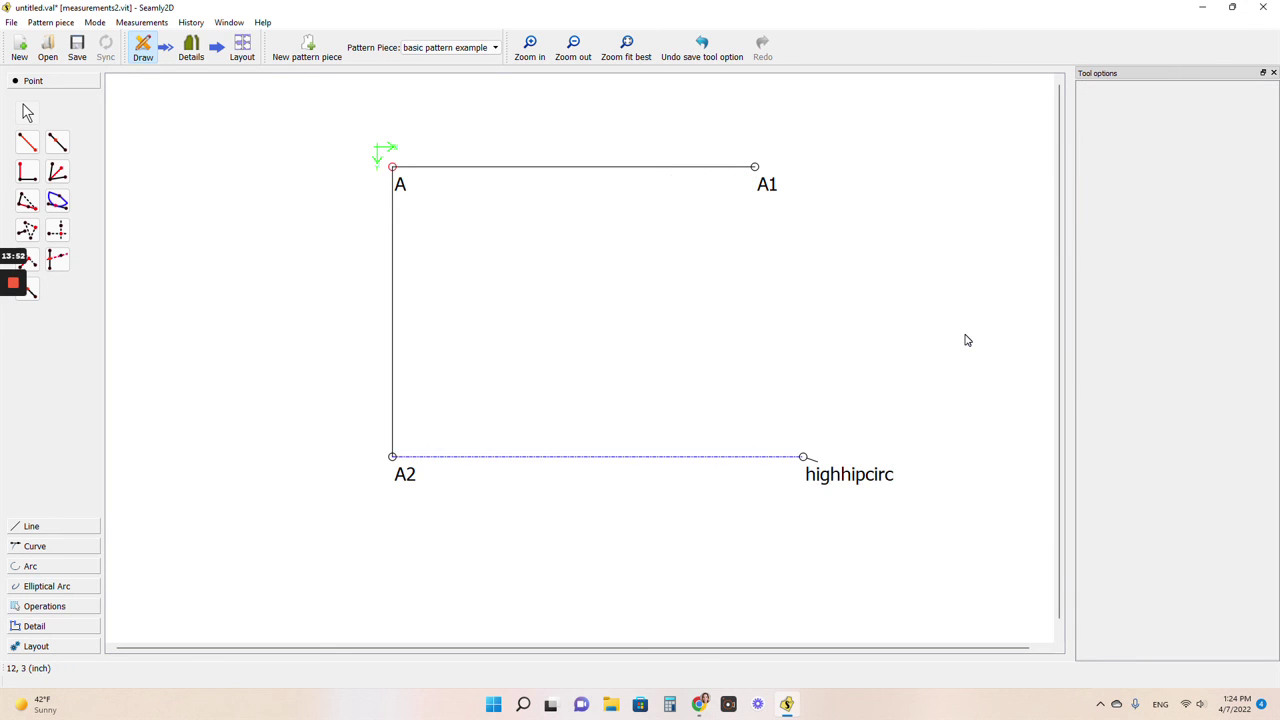
Step: Show the Group panel and extend A1's length formula to waist_circ/4+0.5
click(60, 26)
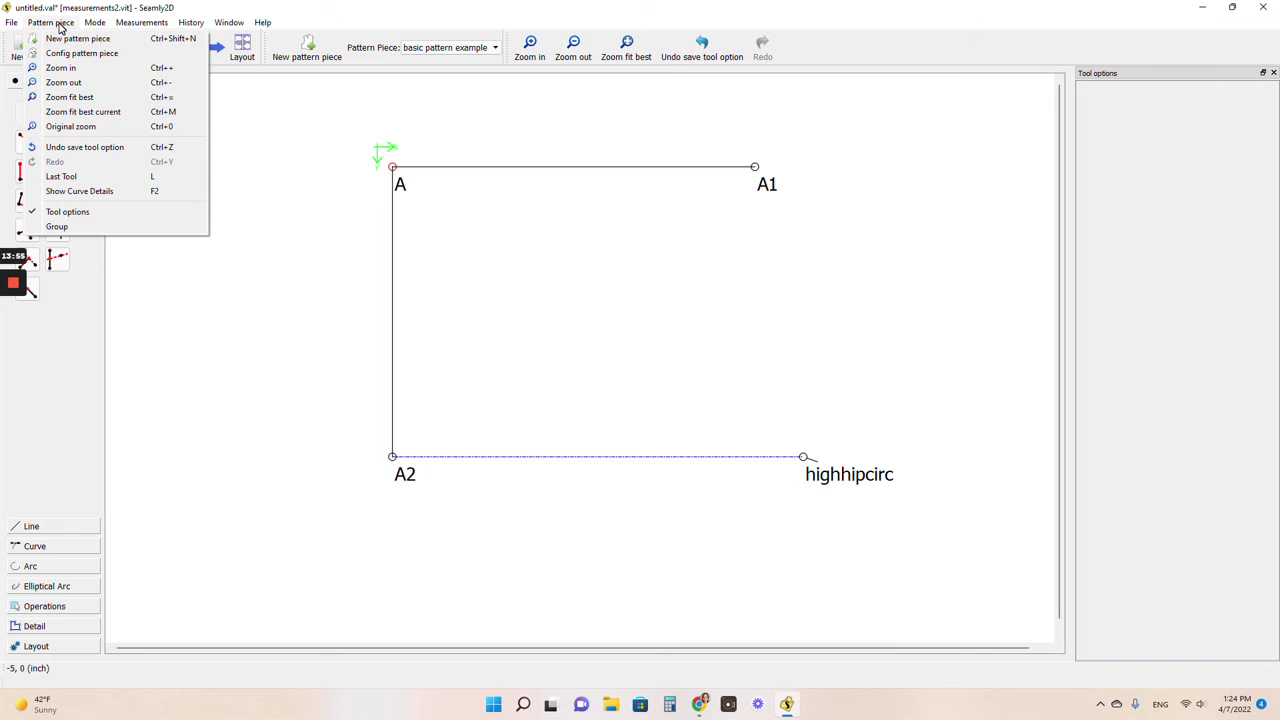
click(57, 226)
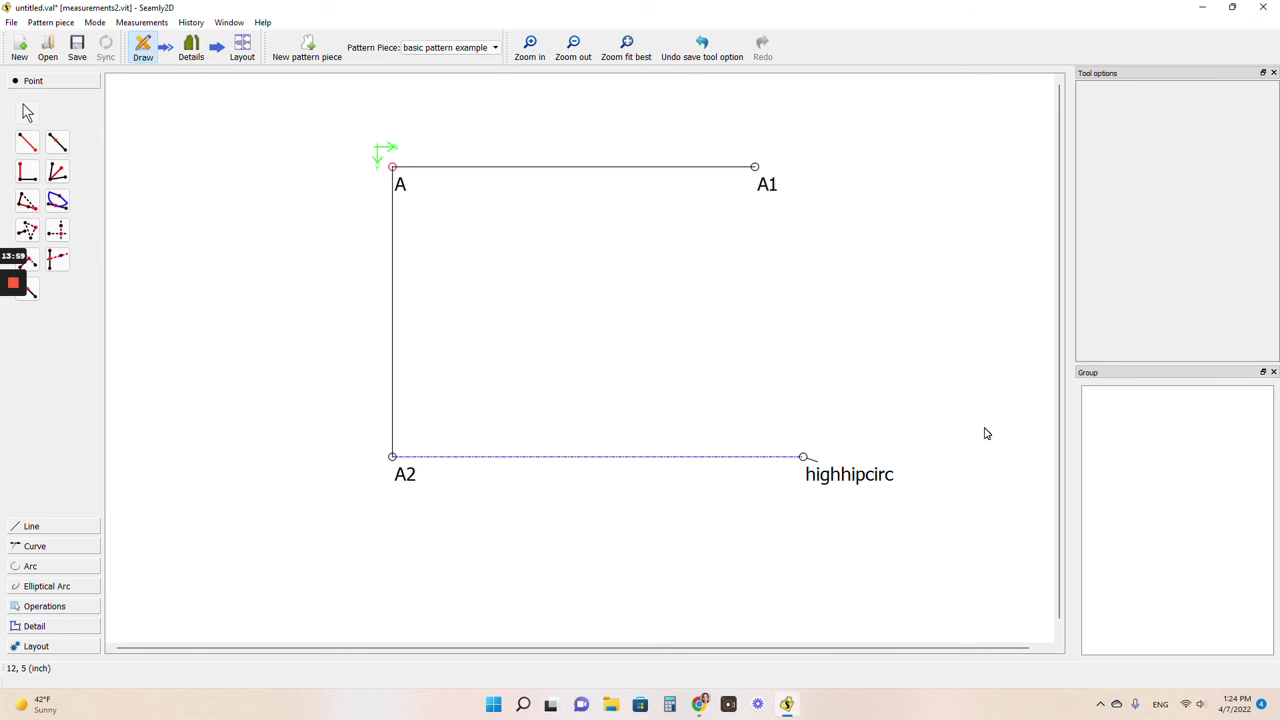
click(770, 190)
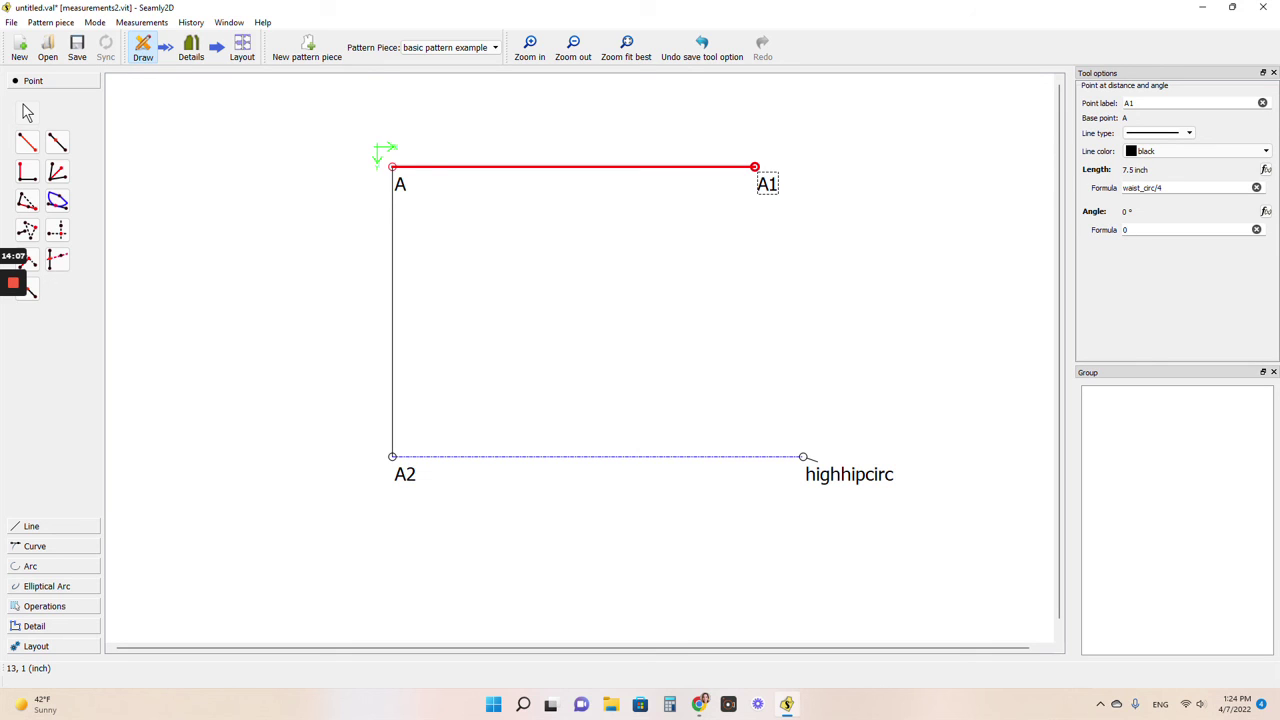
text(+.5)
text(5)
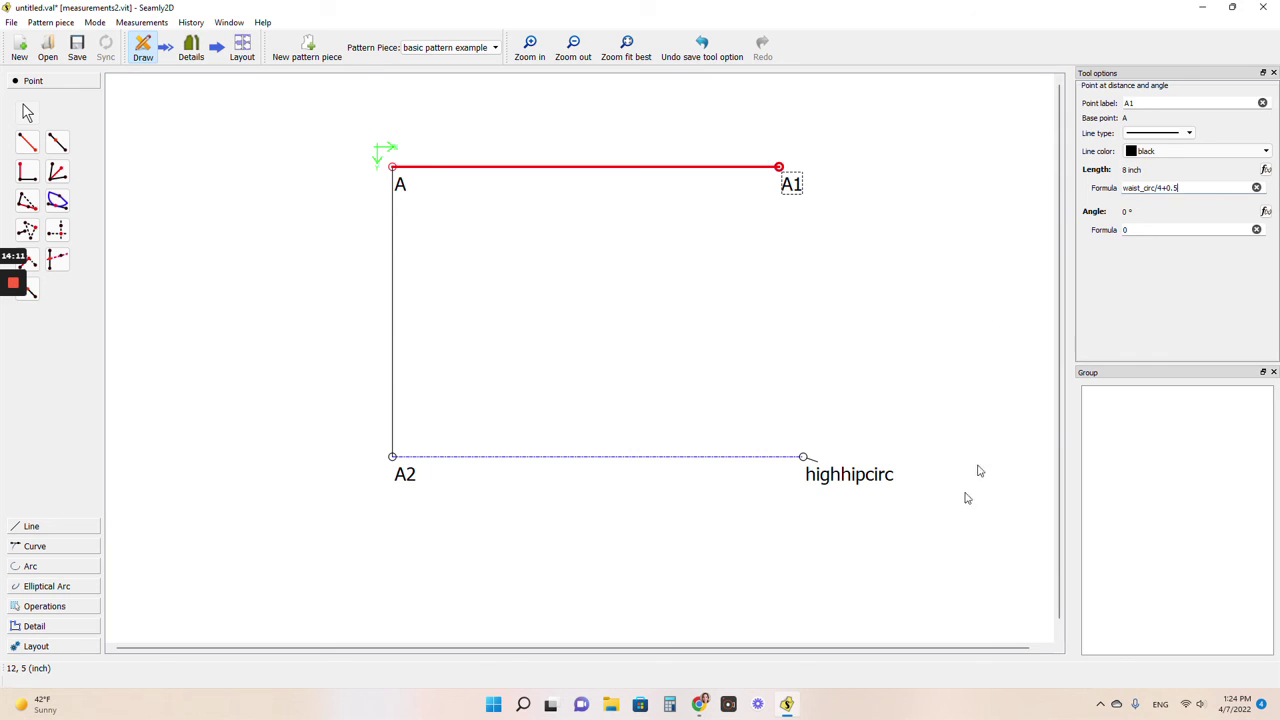
Step: Extend highhipcirc's length formula to highhip_circ/4+2
click(849, 478)
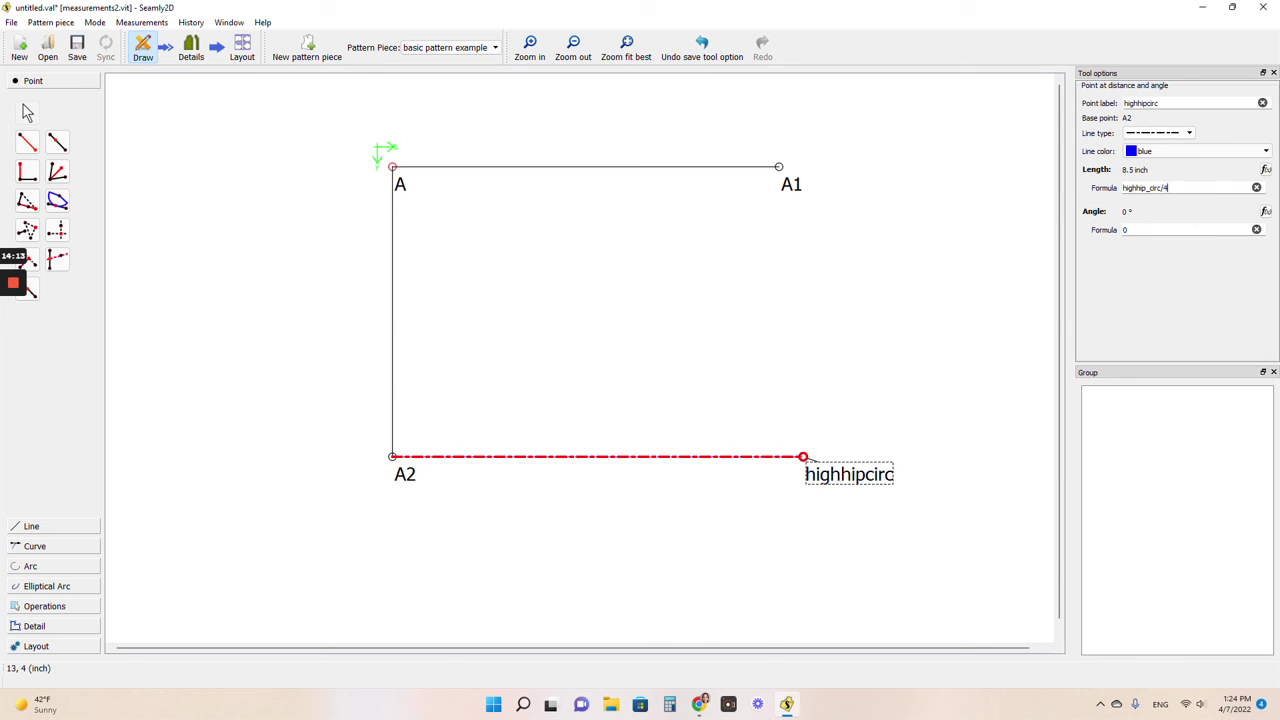
text(+2)
key(Return)
click(980, 308)
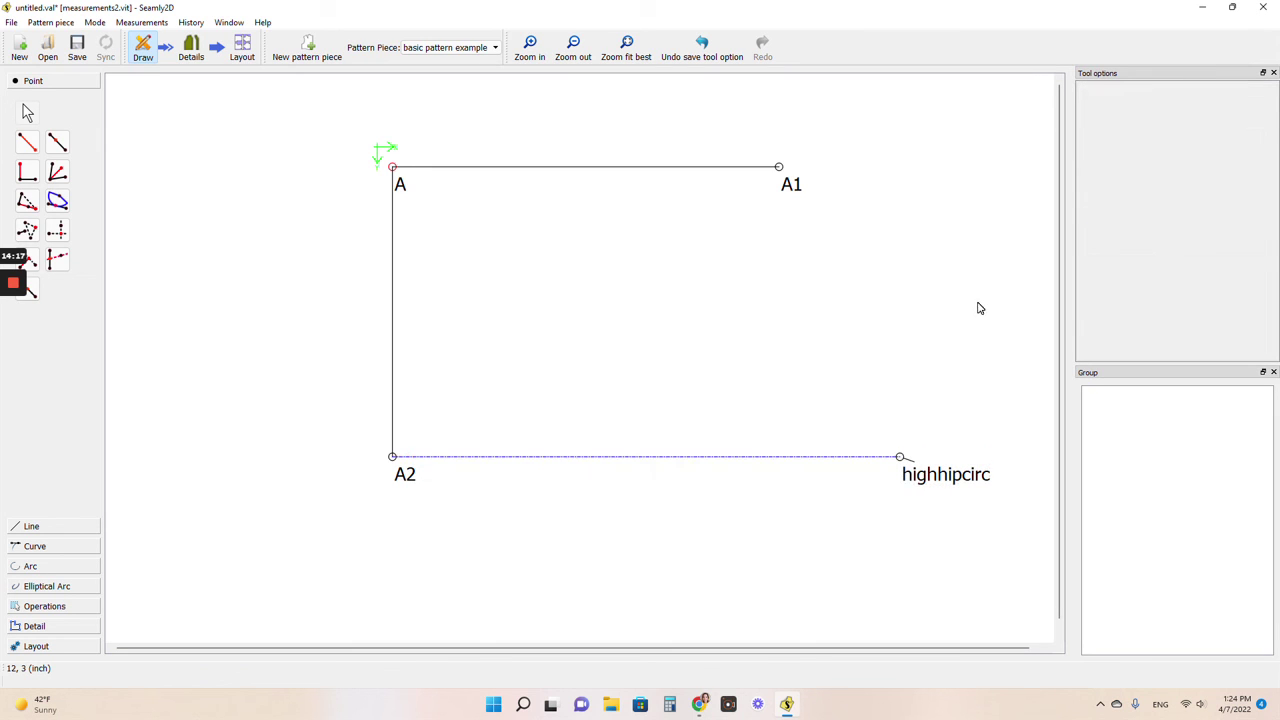